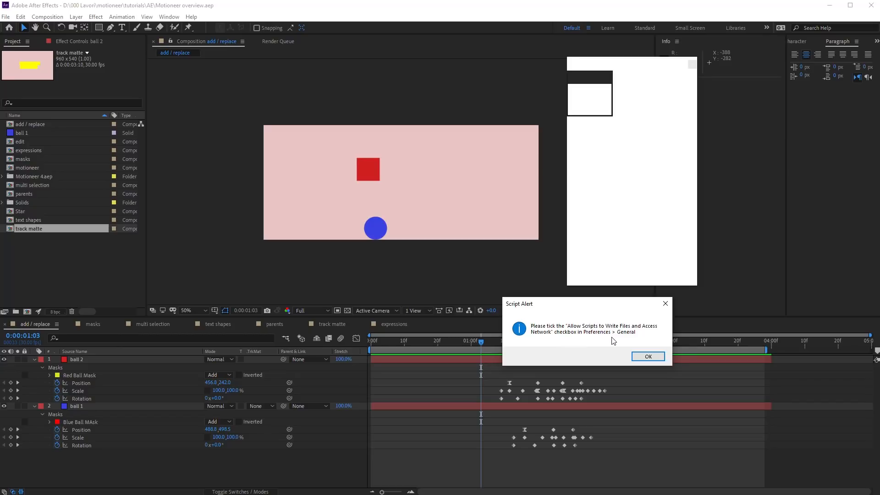
Step: Dismiss the script alert and enable Allow Scripts to Write Files and Access Network in Preferences
left_click(645, 356)
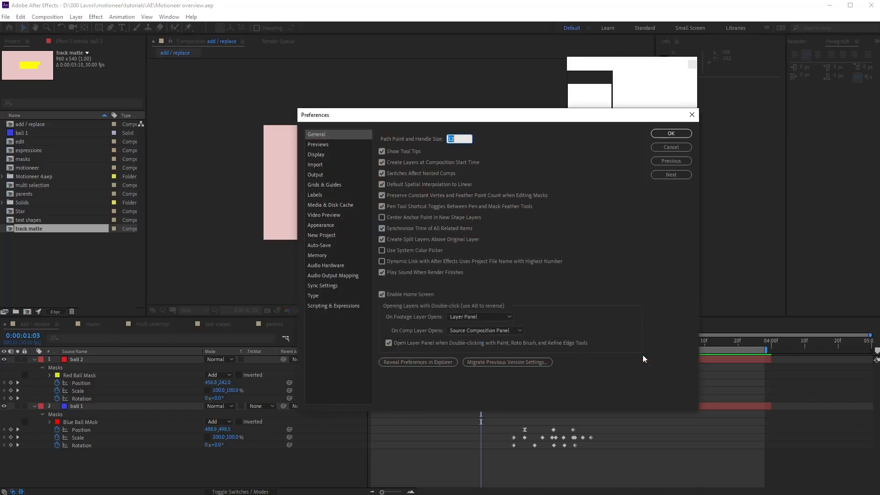
left_click(322, 306)
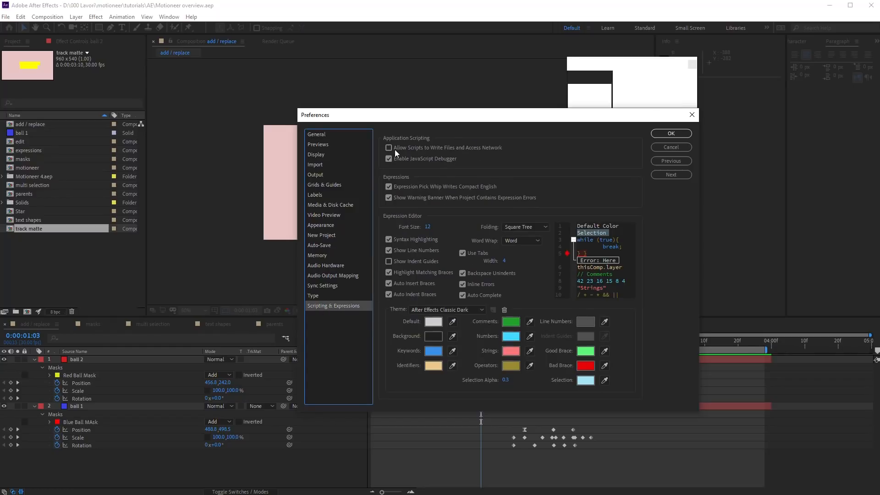
left_click(436, 148)
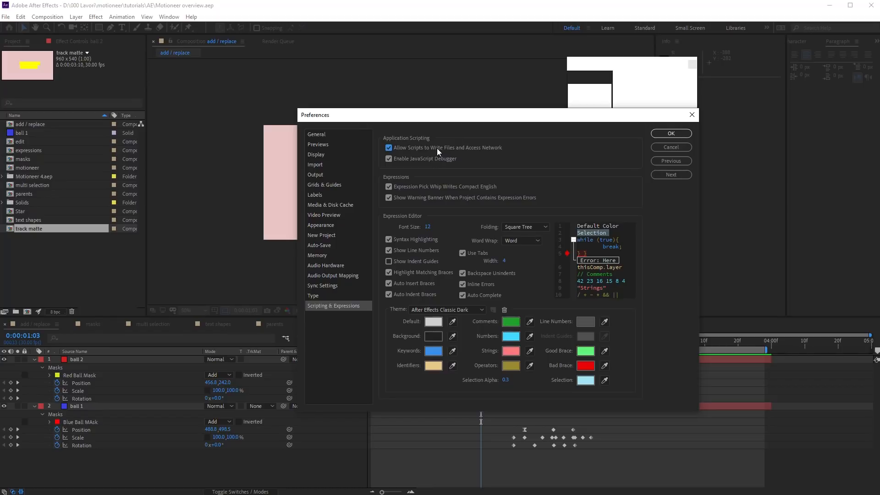
left_click(321, 136)
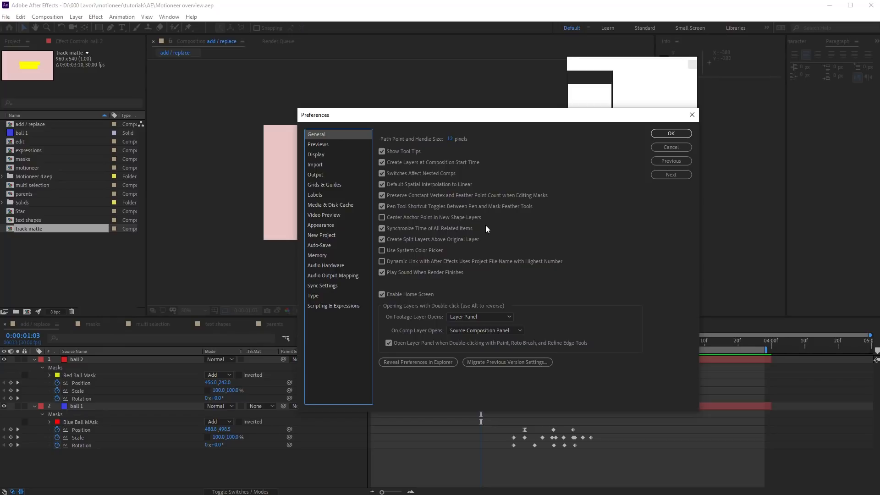
left_click(665, 134)
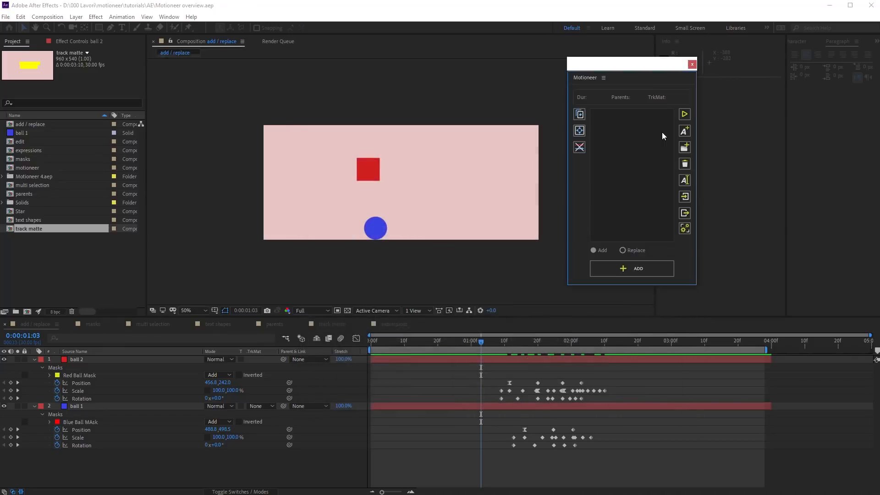
Step: Dock the Motioneer panel above Info, preview, and marquee-select ball 2's Position, Scale and Rotation keyframes
left_click_drag(586, 78, 716, 61)
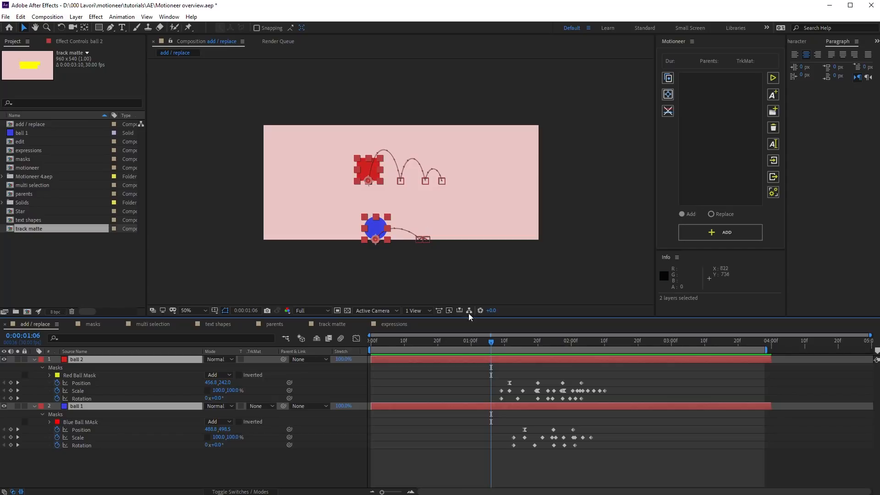
key("space")
key("space")
left_click(489, 385)
left_click_drag(486, 382, 614, 398)
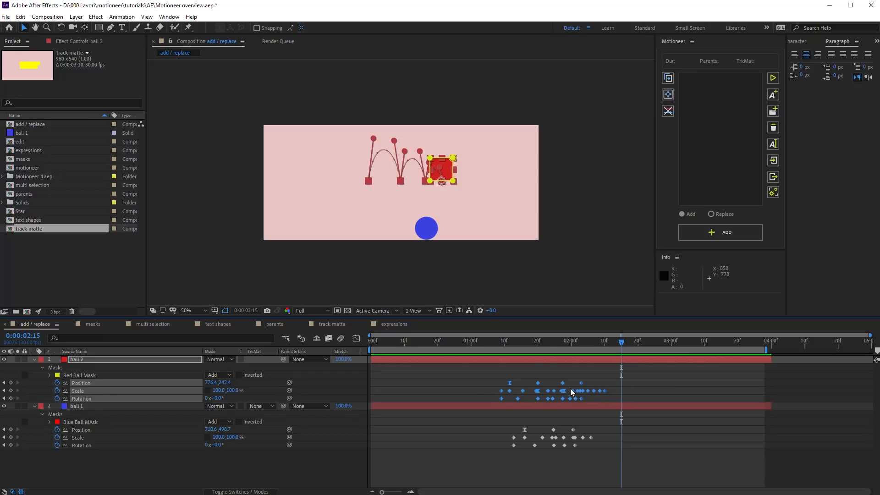
Step: Copy ball 2's selected keyframes as a Motioneer animator, leaving the mode on Add
left_click(671, 78)
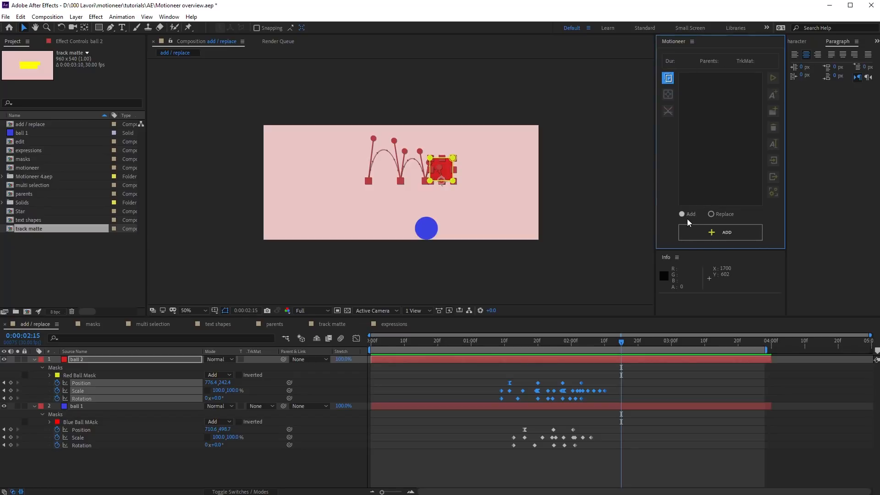
left_click(713, 216)
left_click(691, 217)
Step: Add the animator to ball 1 at 0:00:02:10, then move the playhead to 0:00:01:08
left_click(605, 405)
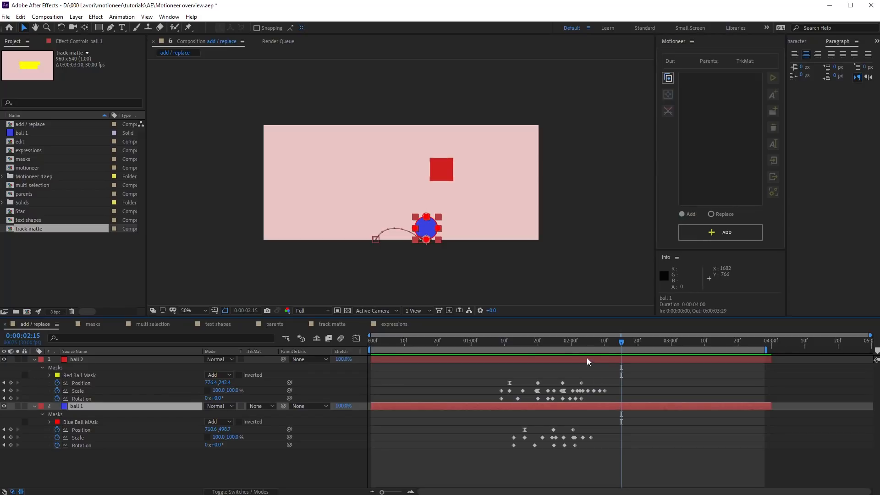
left_click_drag(579, 339, 604, 340)
left_click(707, 232)
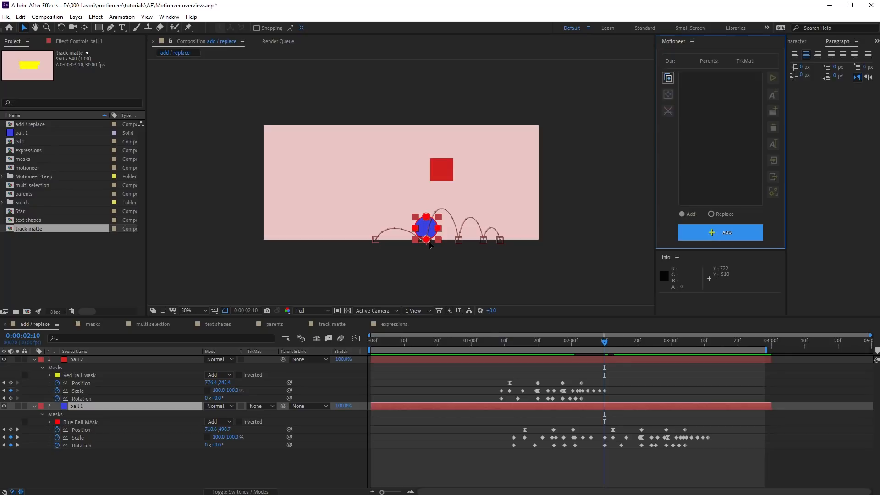
left_click(494, 341)
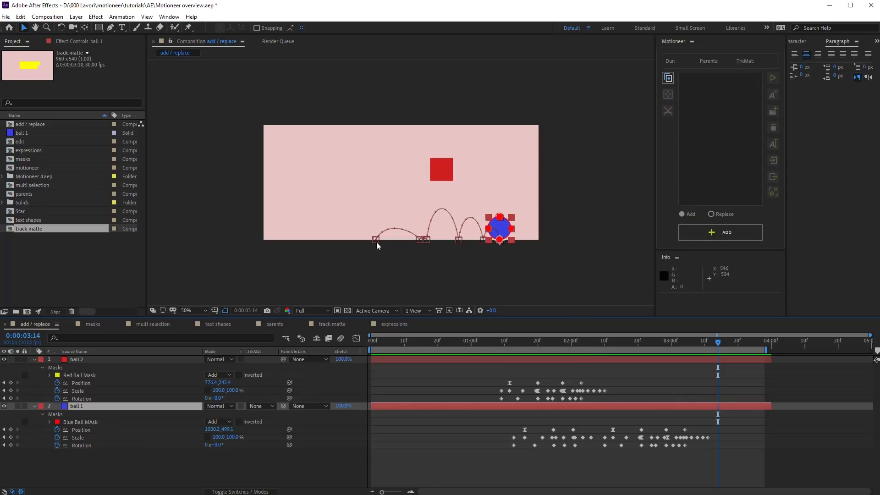
left_click_drag(521, 341, 499, 344)
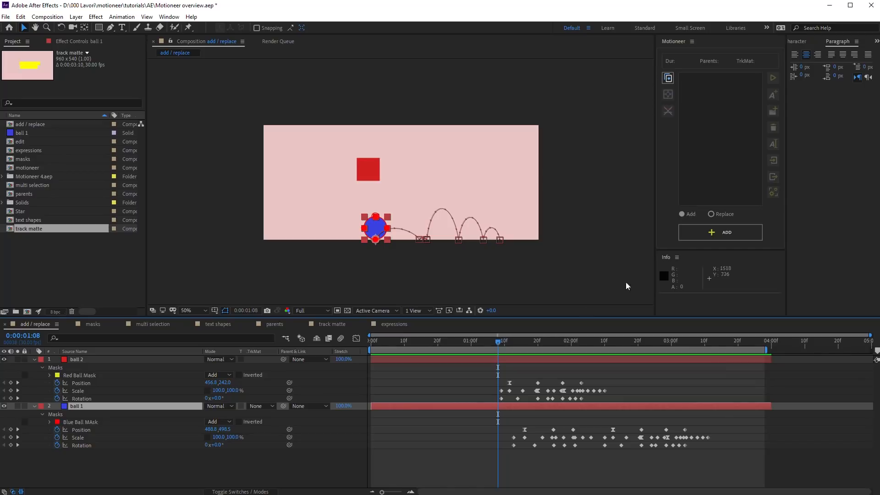
Step: Add the animator to ball 1 at 0:00:01:08, preview it, then undo it
left_click(696, 234)
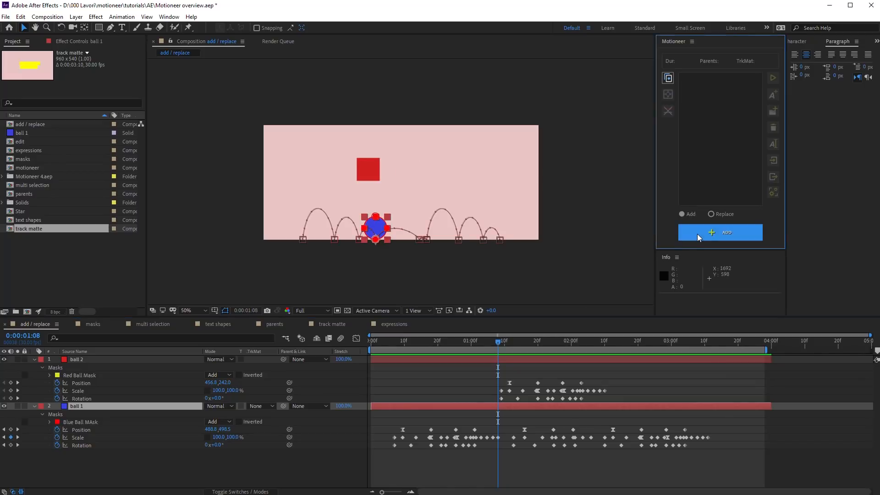
left_click(377, 341)
key("space")
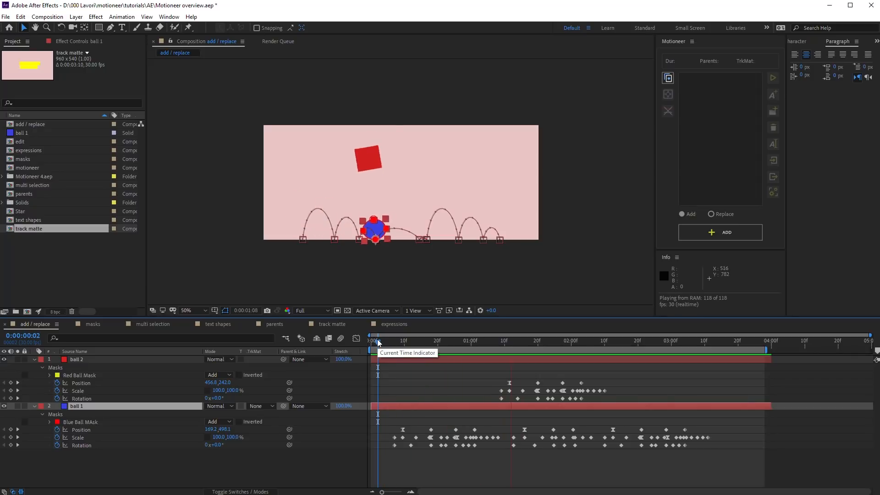
key("space")
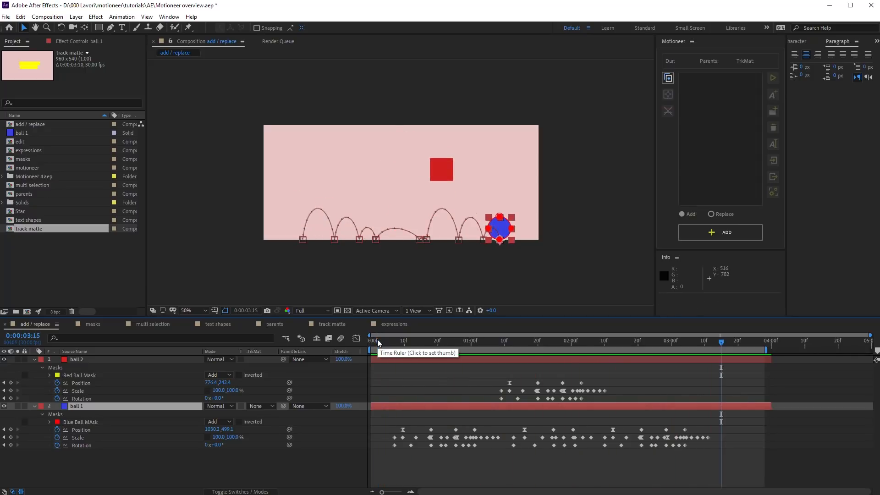
key("ctrl+z")
key("ctrl+z")
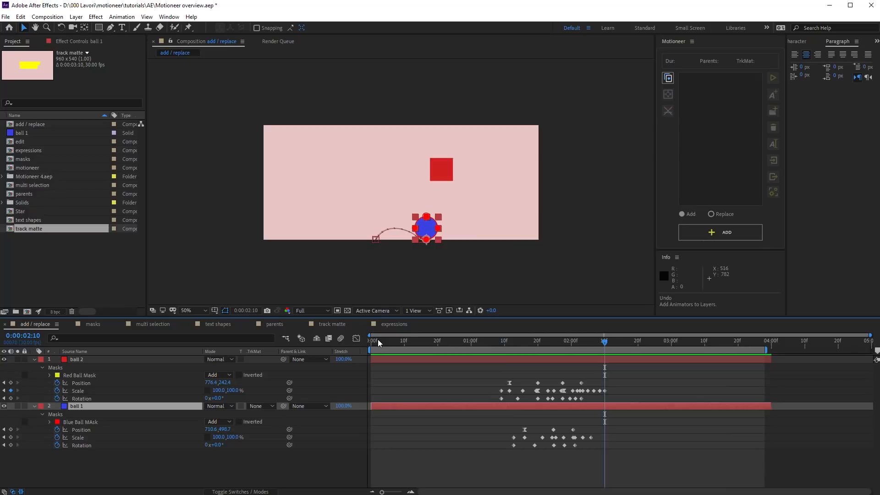
Step: Copy only ball 2's Position as an animator, add it to ball 1, preview, and undo
left_click(668, 79)
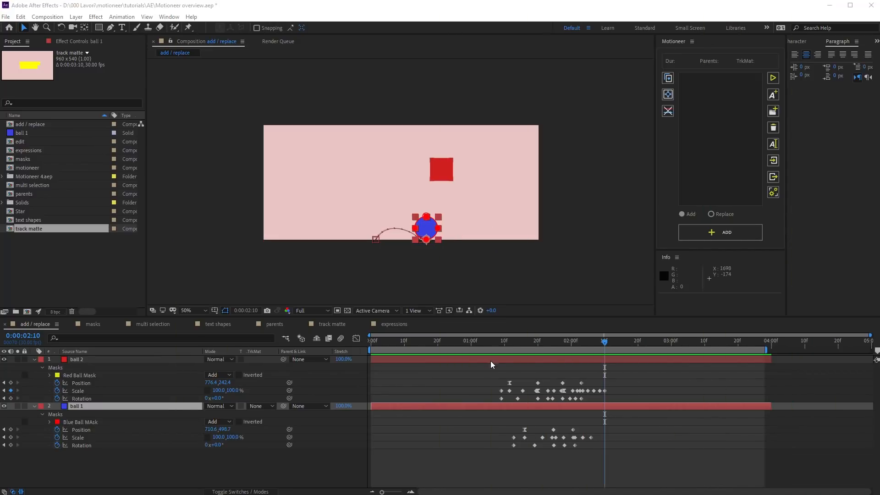
left_click(89, 383)
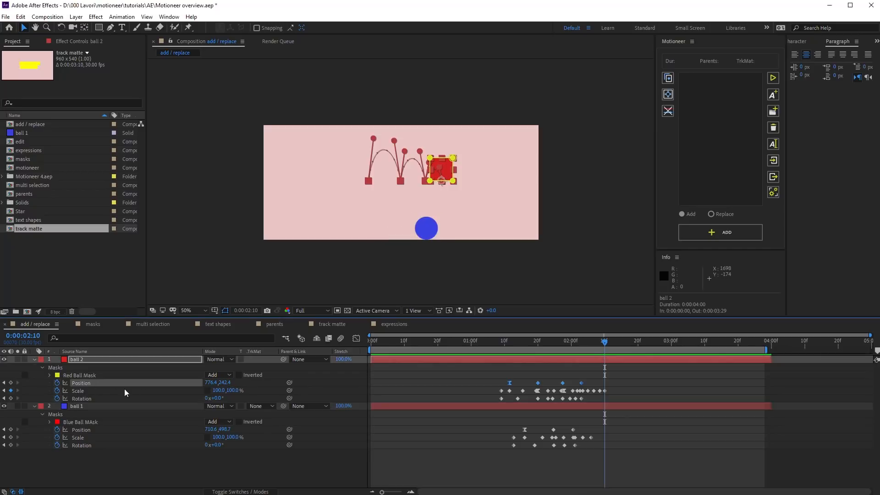
left_click(668, 78)
left_click(624, 405)
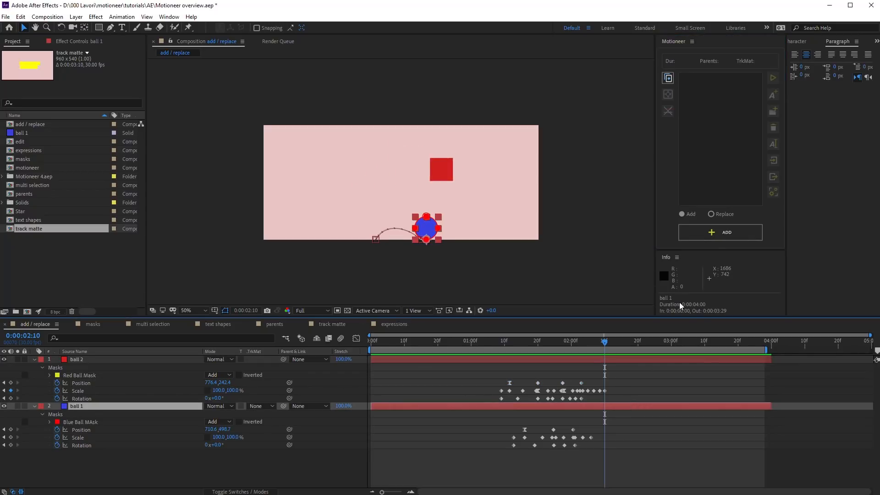
left_click(702, 230)
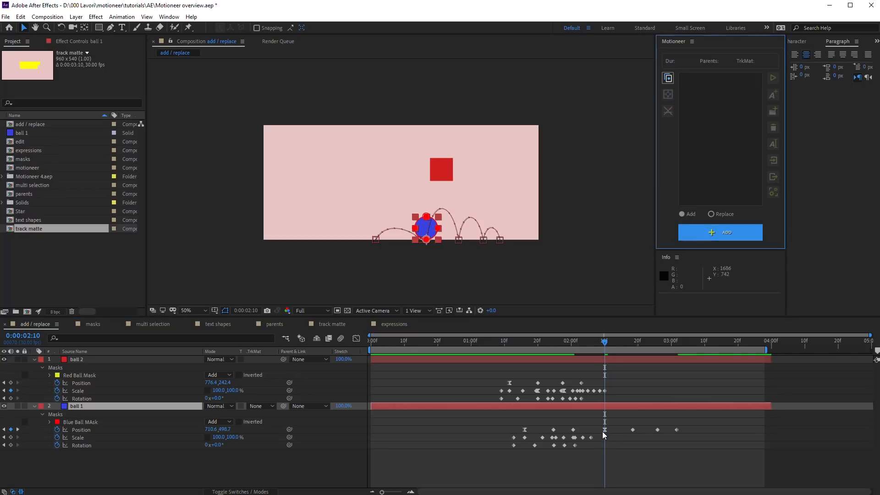
left_click(580, 343)
key("space")
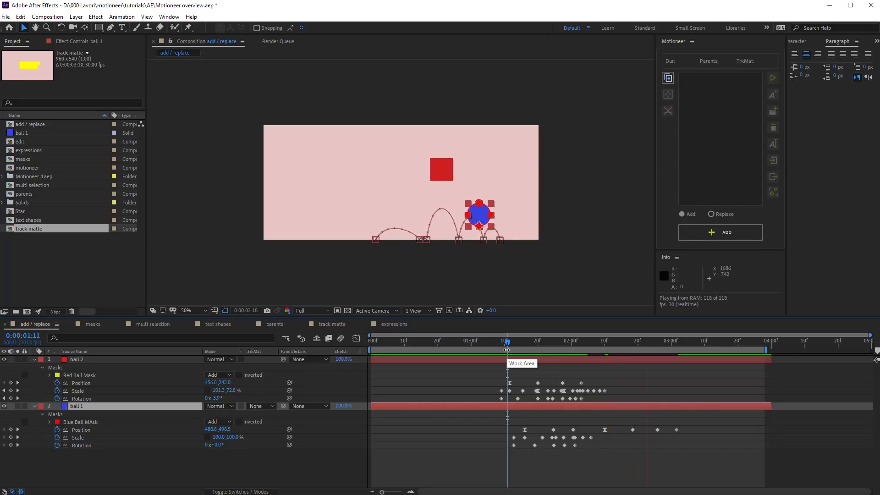
key("ctrl+z")
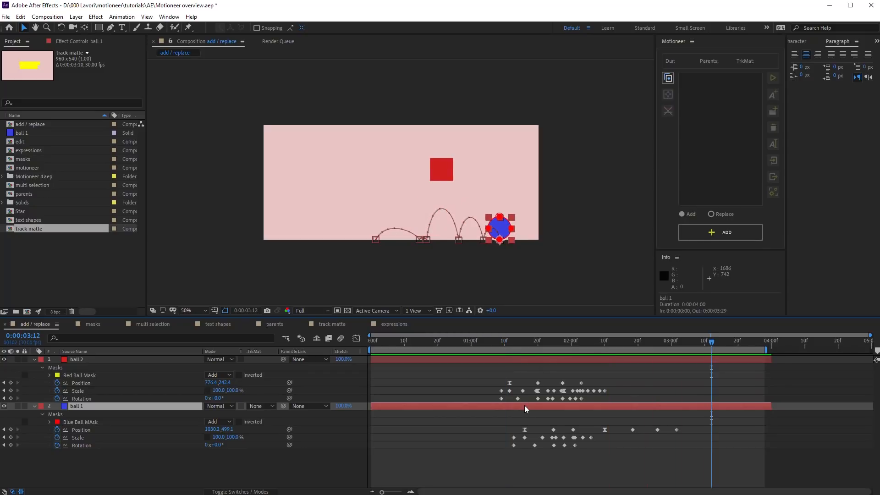
left_click(668, 83)
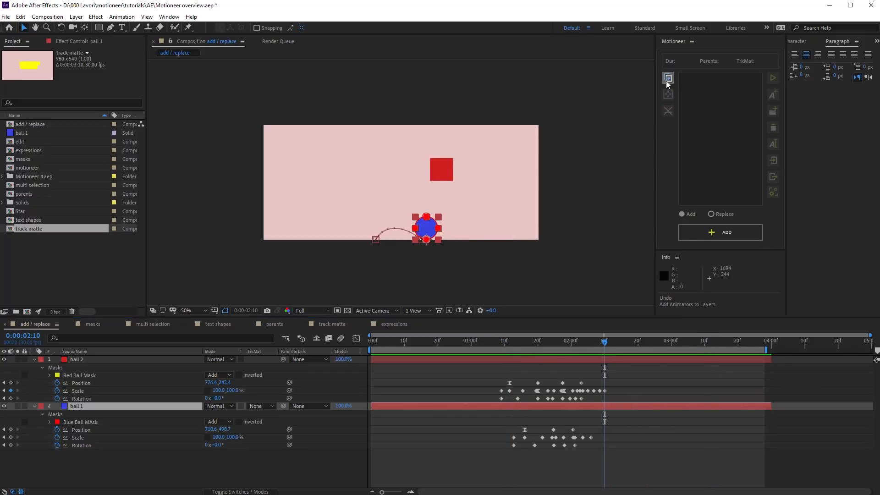
Step: Copy ball 2 with its Red Ball Mask as an animator and add it to ball 1
left_click(80, 375)
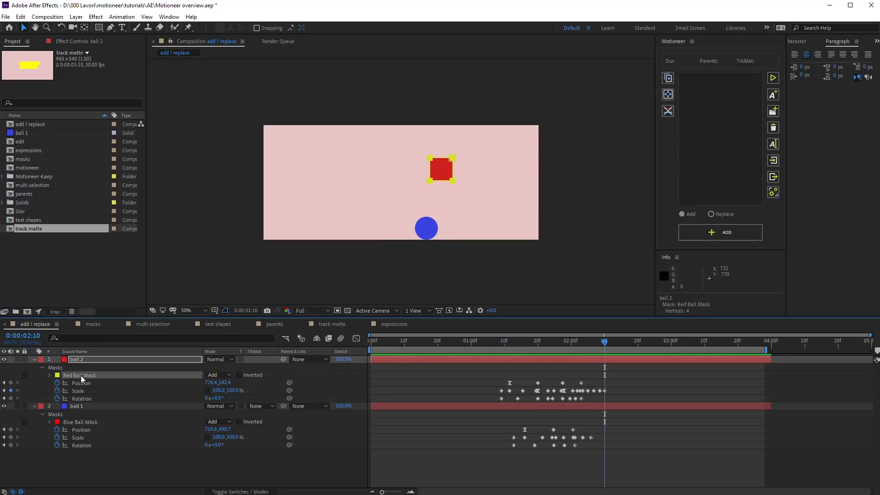
left_click(667, 79)
left_click(628, 407)
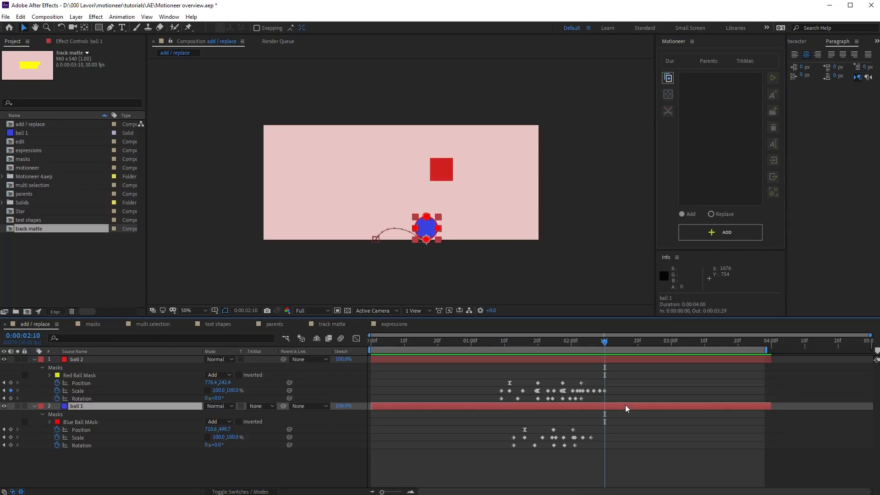
left_click(698, 232)
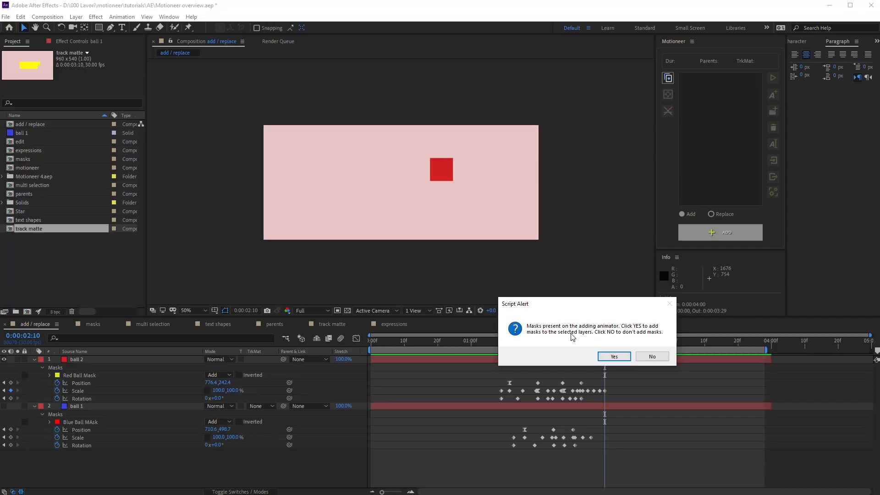
left_click(648, 357)
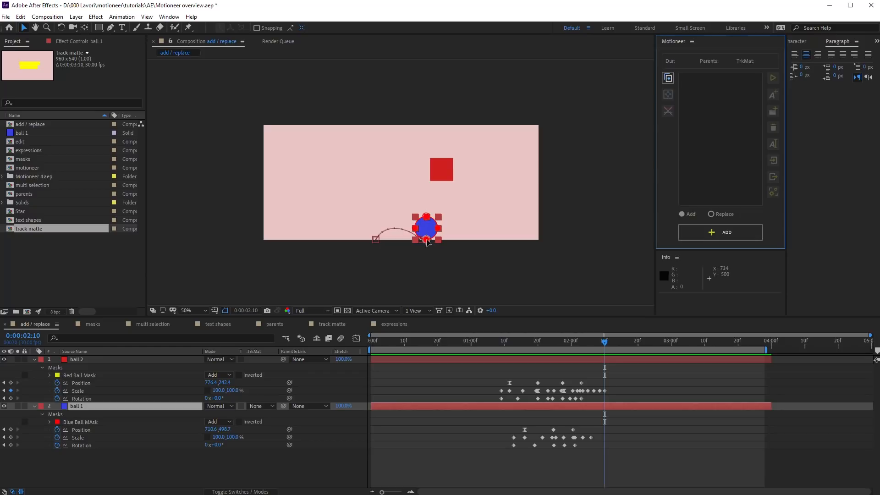
left_click(689, 232)
left_click(623, 358)
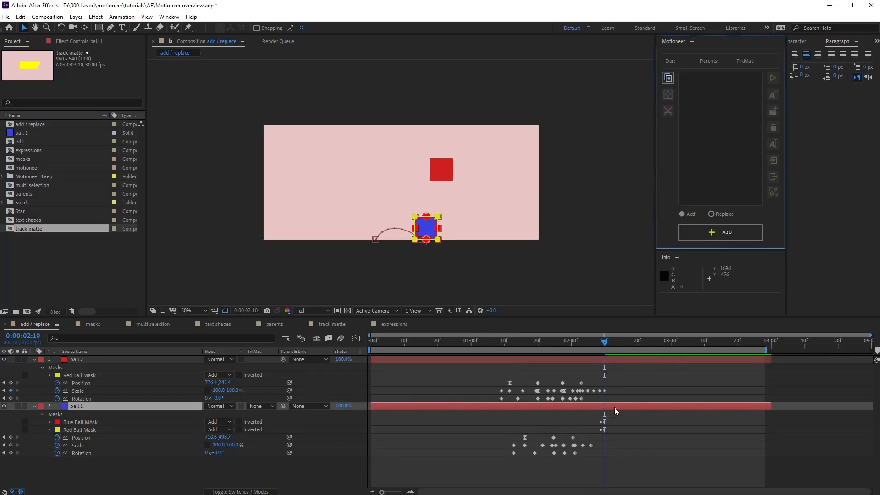
Step: Reveal ball 1's keyframes with U and scrub around 0:00:02:10 to inspect the mask switch
left_click(103, 406)
key("u")
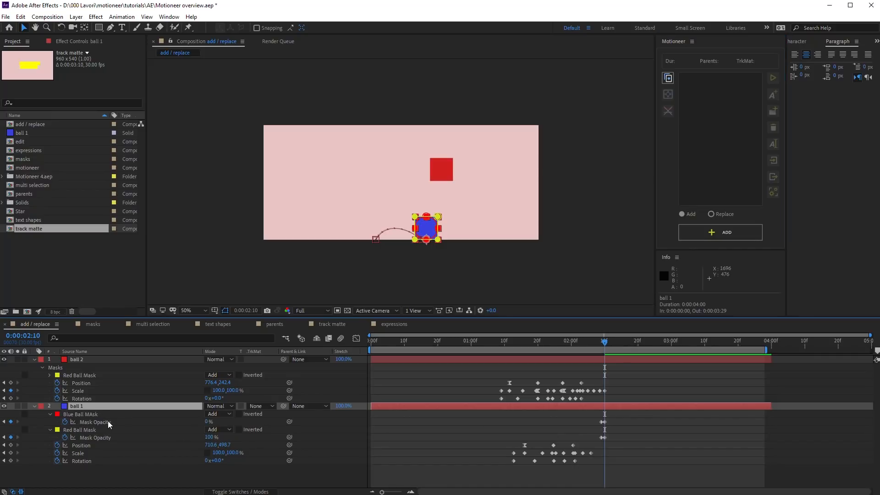
left_click(601, 343)
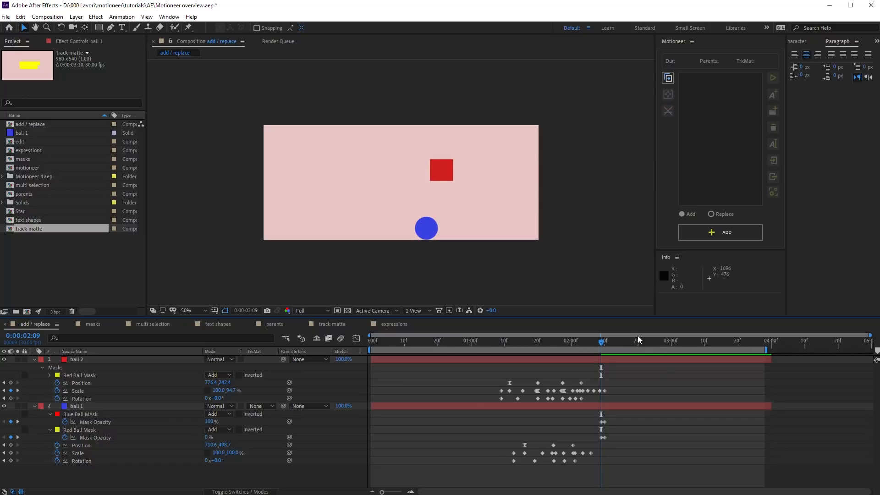
left_click_drag(601, 341, 604, 341)
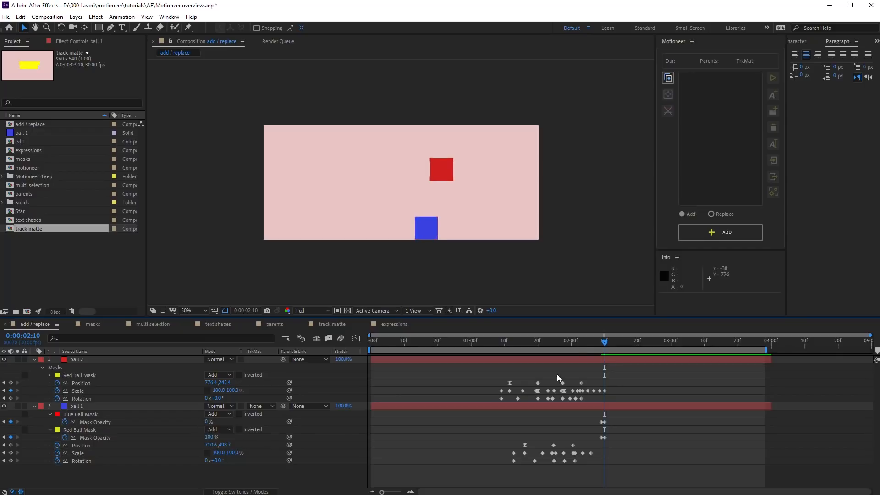
left_click_drag(597, 341, 504, 348)
key("space")
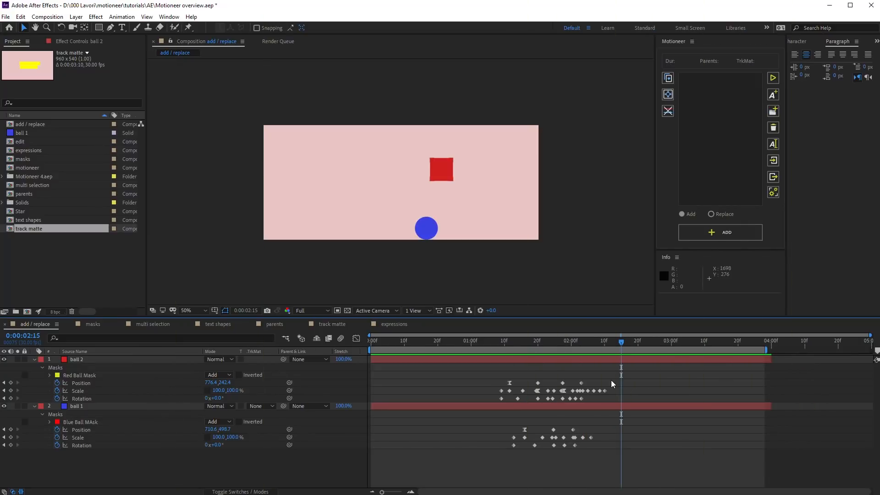
Step: Capture ball 2's animation in Motioneer and add it with its masks to ball 1
left_click(558, 360)
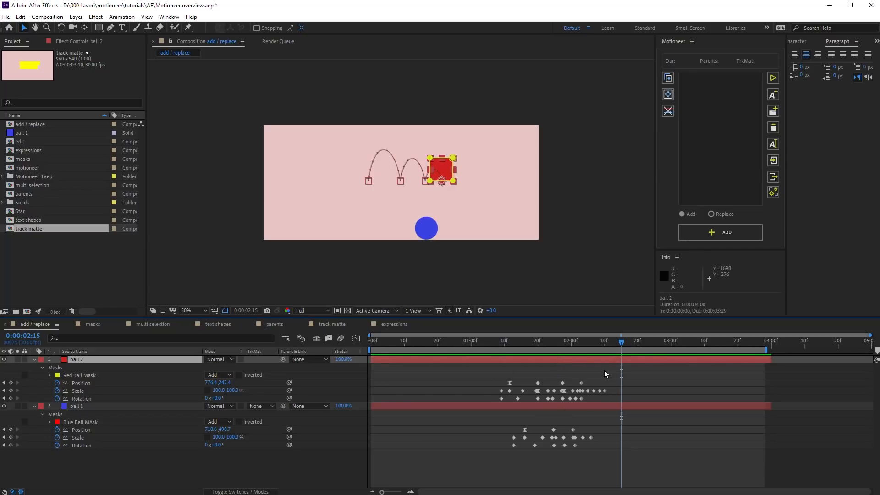
left_click(662, 80)
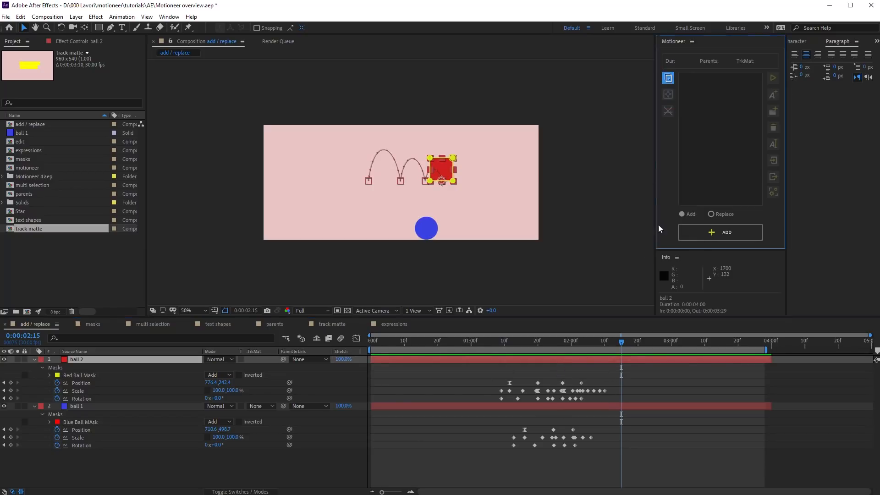
left_click(614, 405)
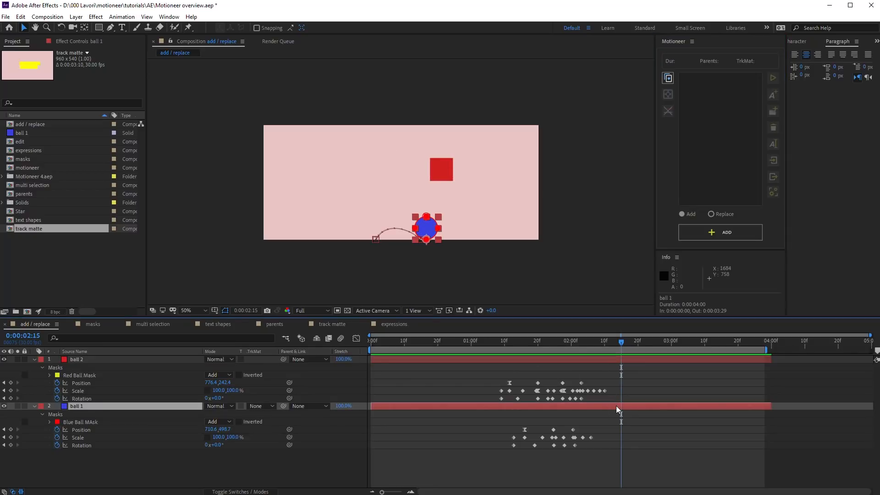
left_click(722, 233)
left_click(614, 356)
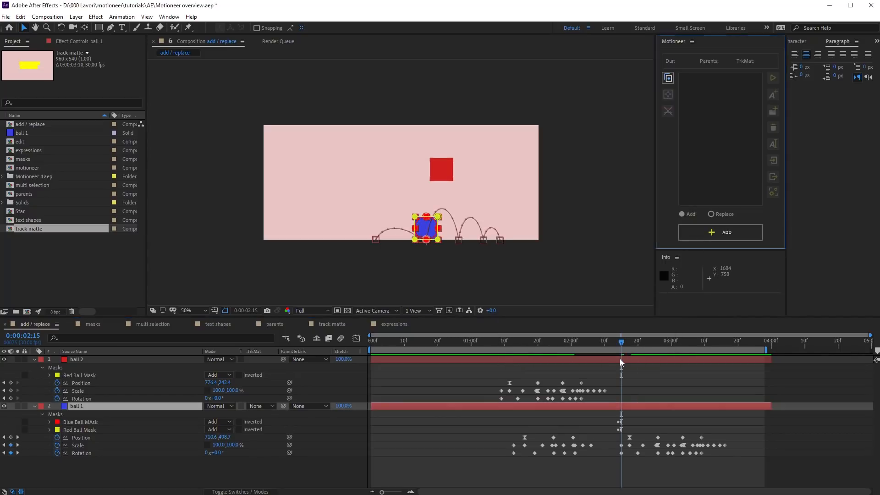
Step: Scrub the timeline and preview ball 1's added bounce
left_click(612, 343)
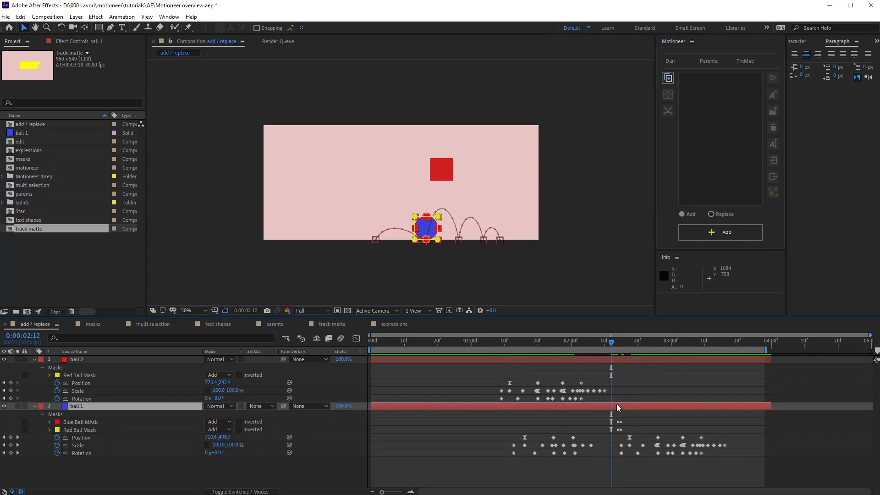
left_click_drag(597, 339, 497, 351)
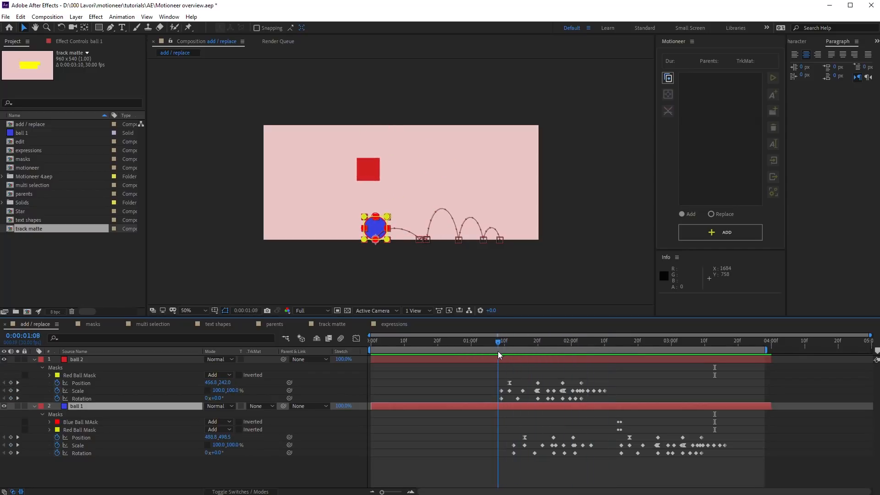
left_click(509, 411)
key("space")
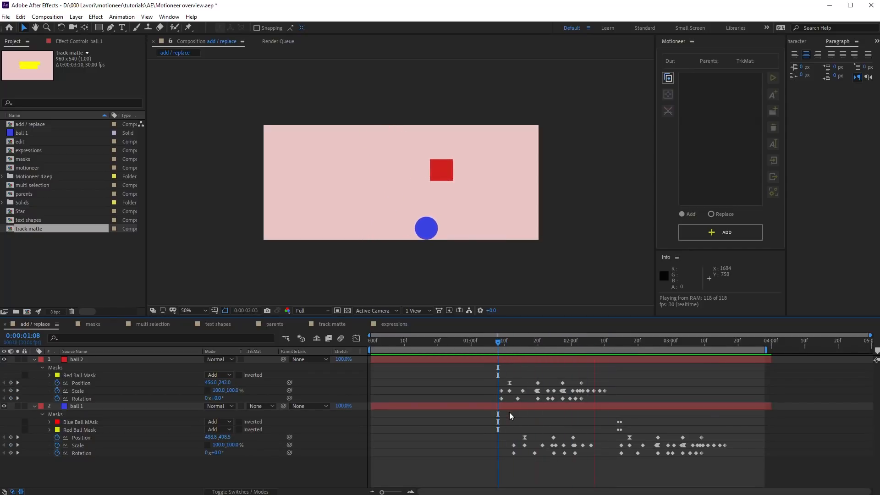
key("space")
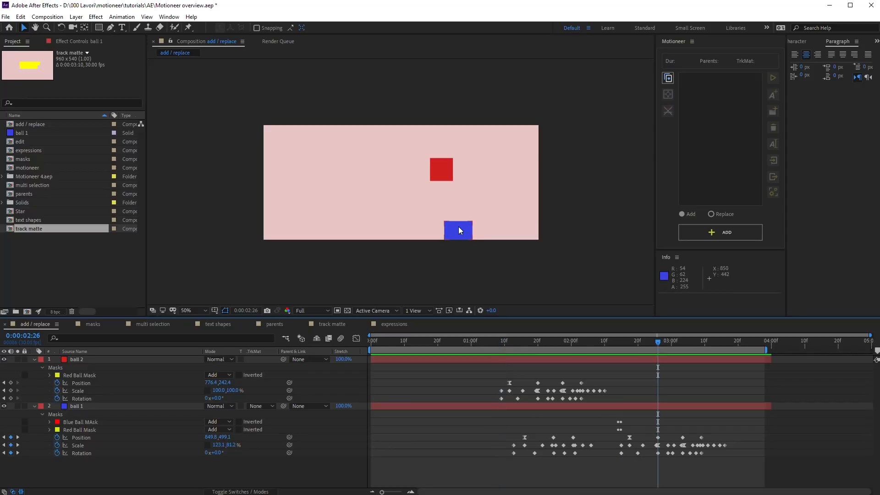
key("space")
key("space")
Step: Add the animator to ball 1 again at 0:00:01:07 with its masks, then preview from the start
left_click_drag(525, 340, 494, 343)
left_click(488, 405)
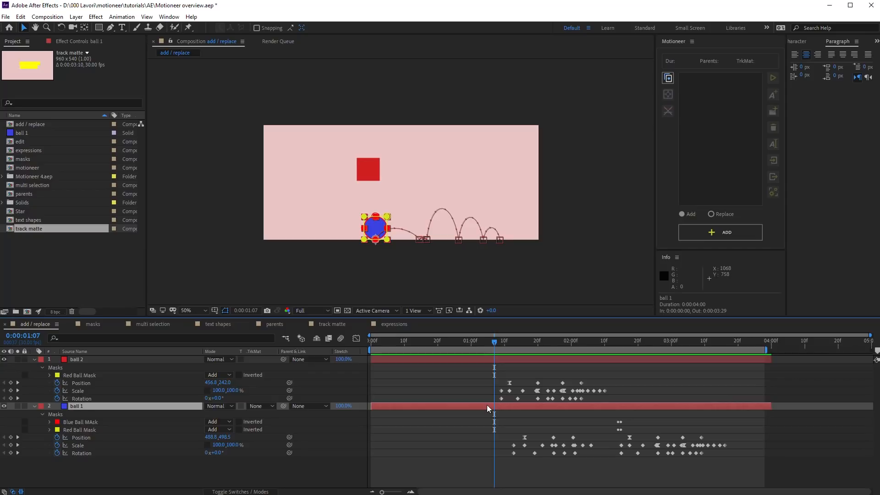
left_click(690, 234)
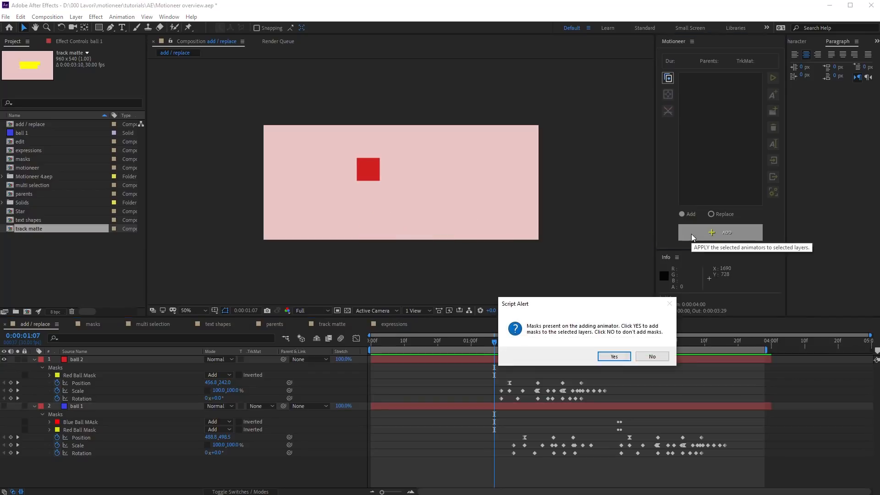
left_click(618, 353)
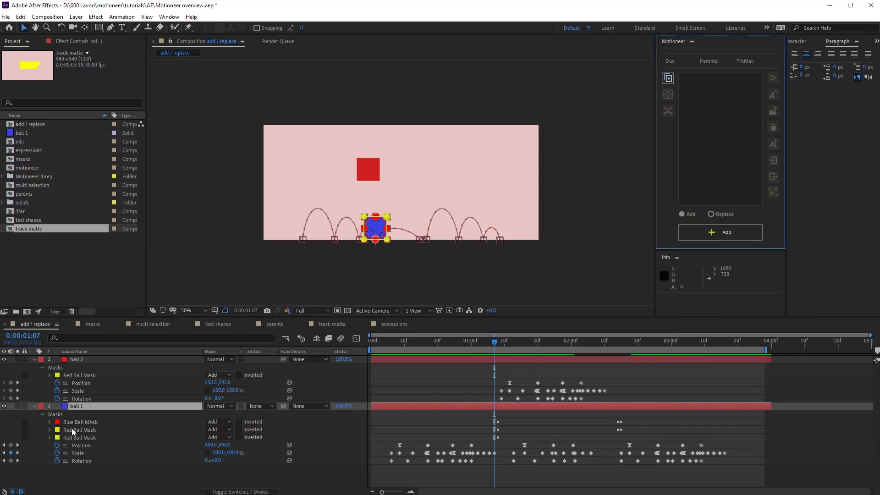
left_click(339, 416)
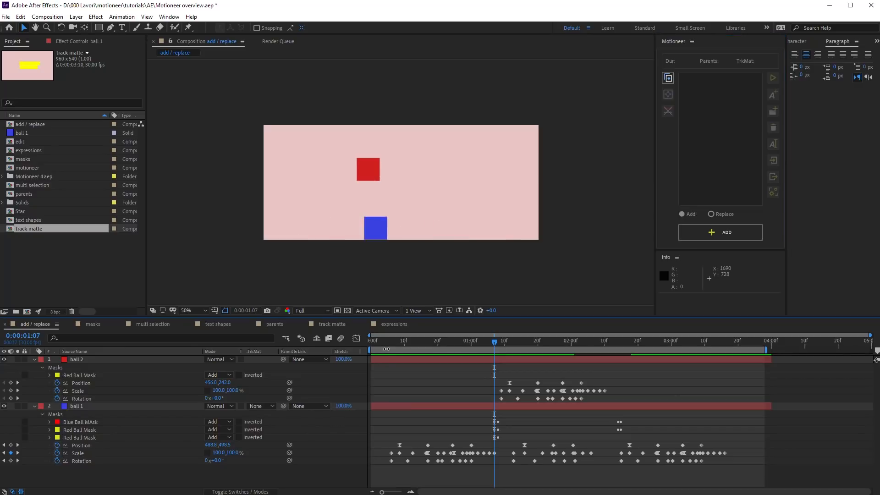
left_click(385, 339)
key("space")
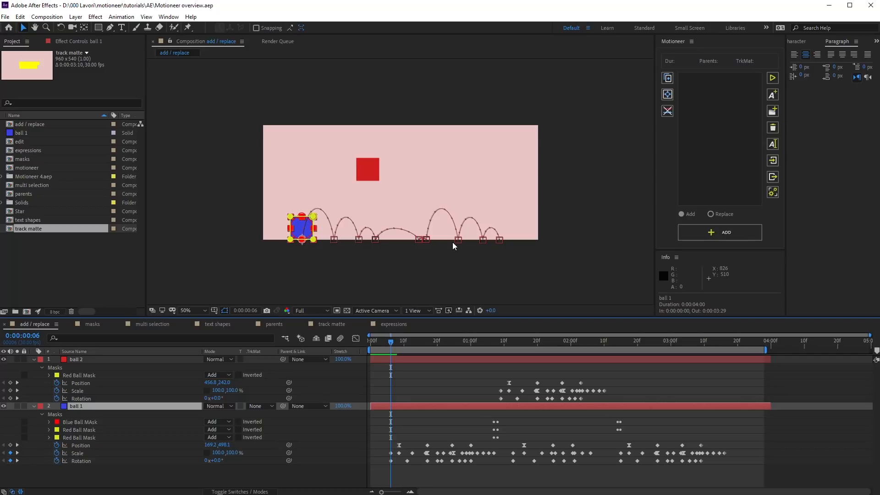
left_click_drag(395, 438, 479, 450)
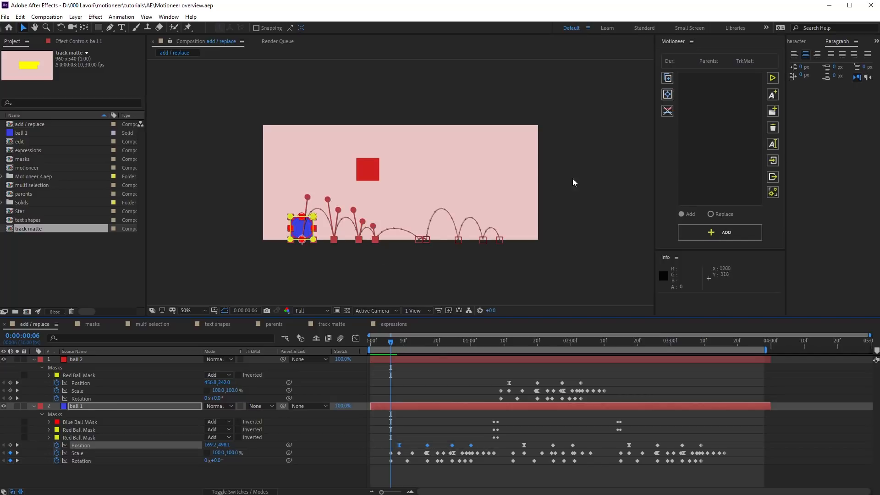
left_click(667, 94)
left_click_drag(313, 261, 349, 246)
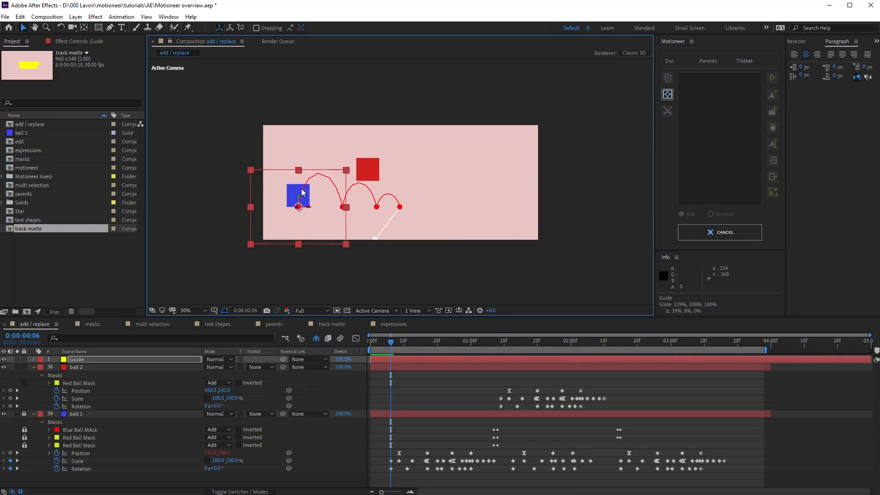
left_click(61, 28)
left_click_drag(299, 202, 410, 194)
key("v")
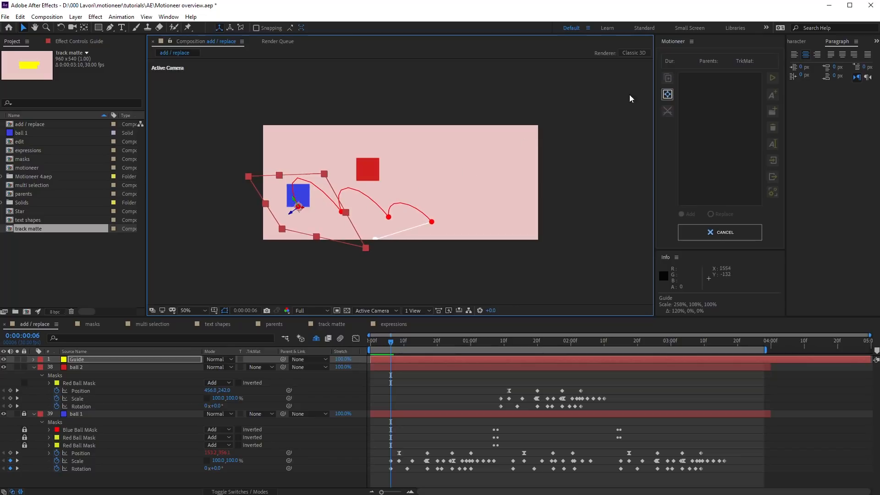
left_click(667, 94)
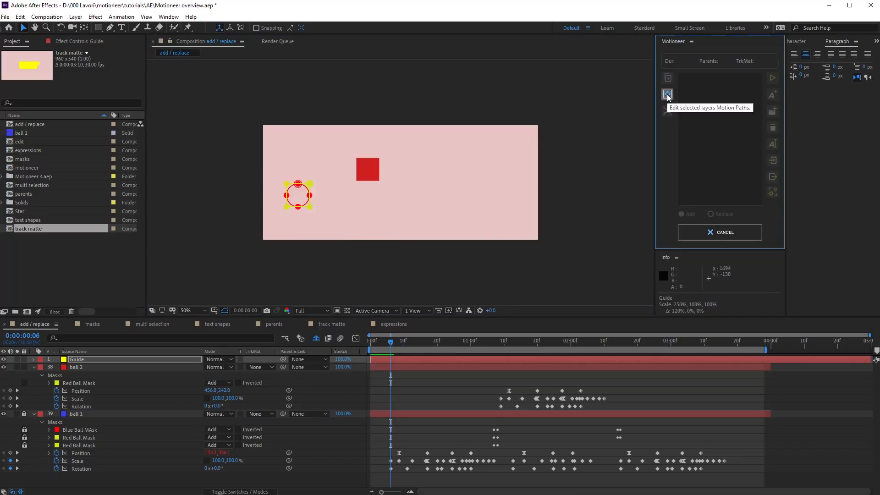
left_click_drag(390, 341, 383, 367)
key("ctrl+z")
key("ctrl+z")
key("ctrl+z")
key("ctrl+z")
key("ctrl+z")
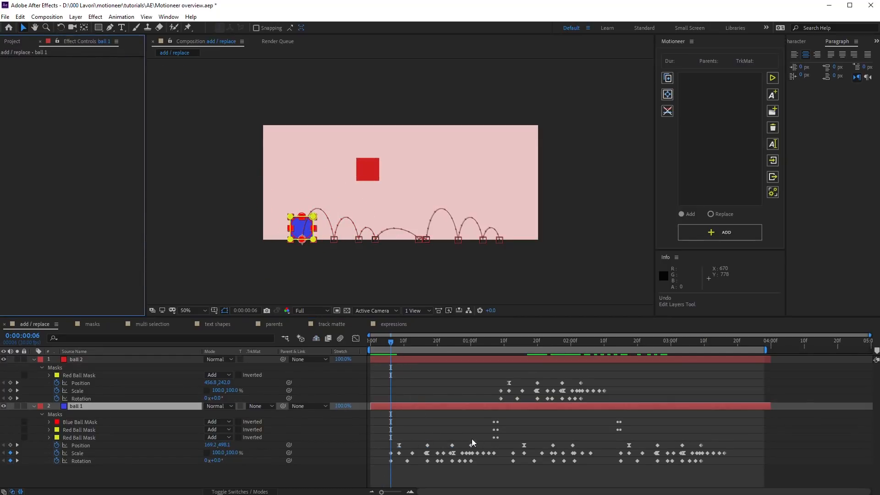
Step: With Edit Motion Paths on ball 1, move the guide to the left edge and stretch it 128% wider, then preview
left_click(466, 411)
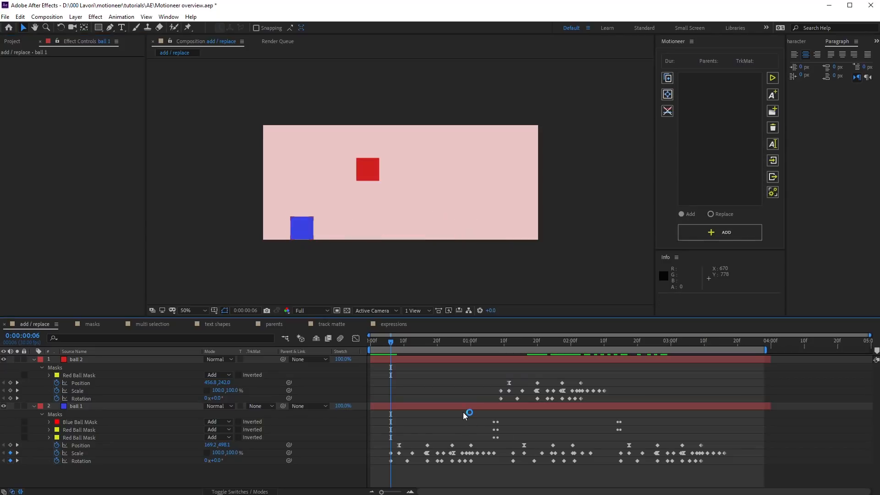
left_click(667, 94)
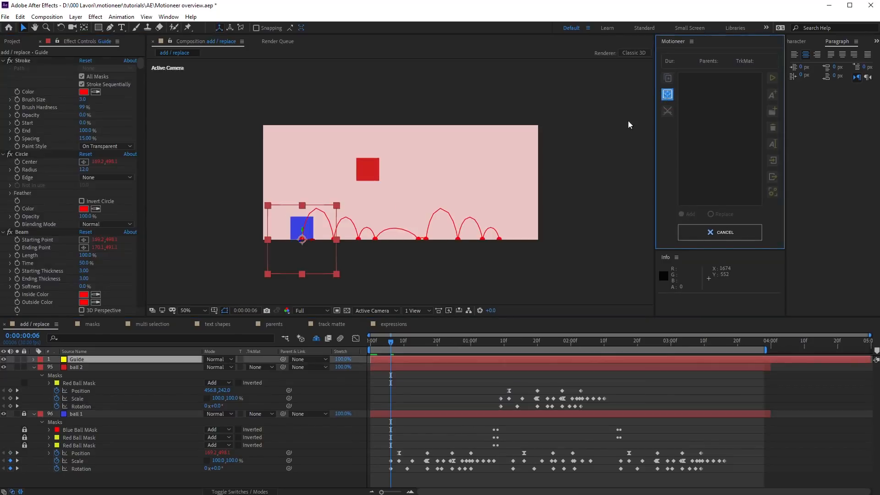
left_click_drag(300, 250, 297, 250)
left_click_drag(402, 342, 730, 371)
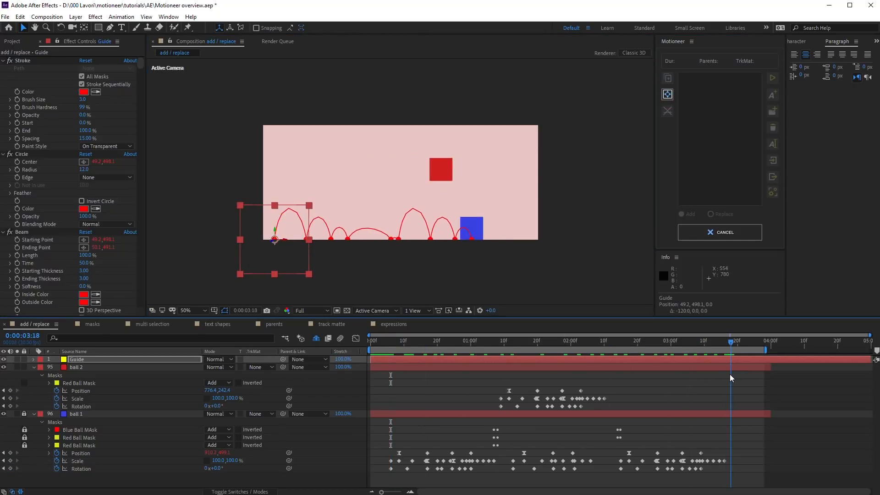
left_click_drag(308, 240, 319, 243)
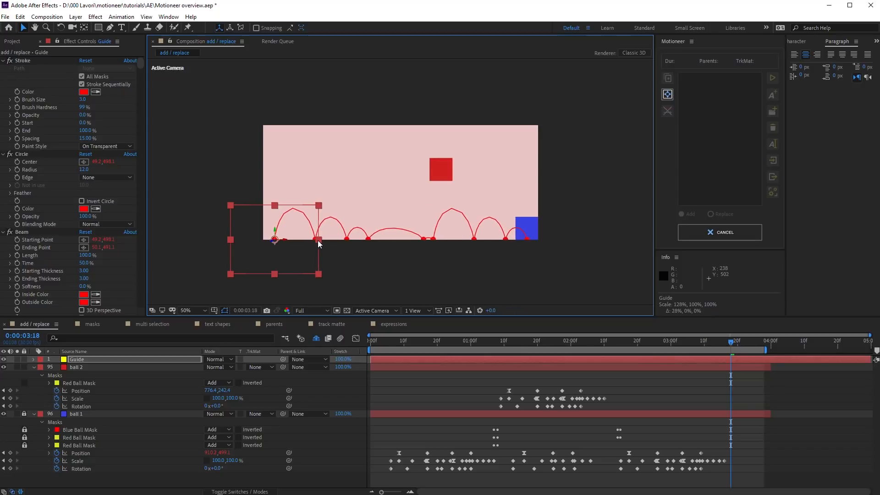
left_click_drag(714, 343, 370, 347)
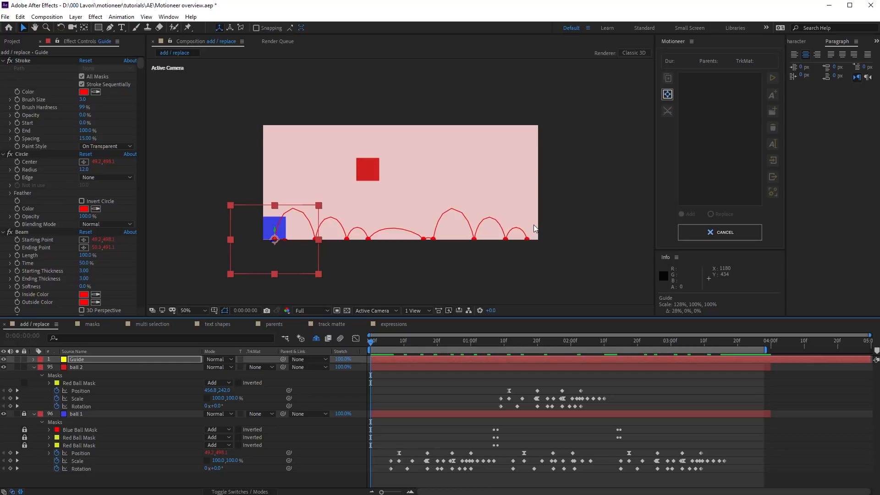
left_click(667, 94)
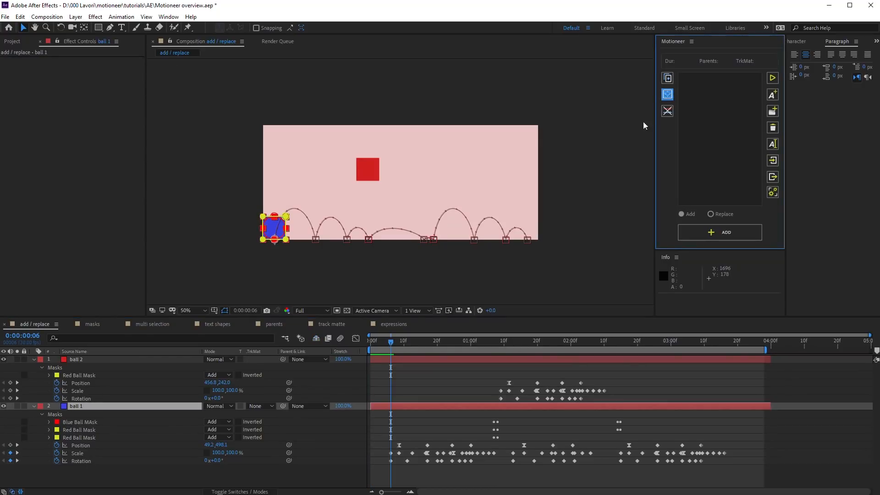
left_click_drag(391, 343, 369, 346)
key("space")
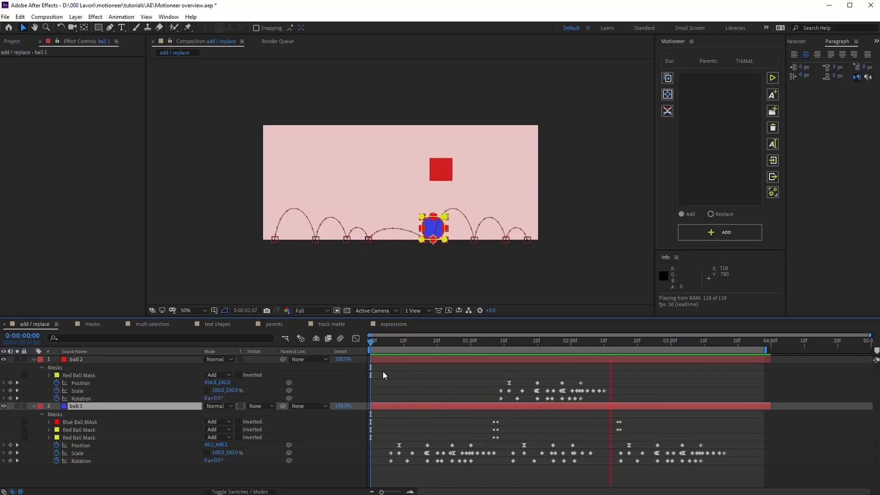
Step: Strip ball 2's animation, undo the removal, then take ball 1's animation as the source animator
key("space")
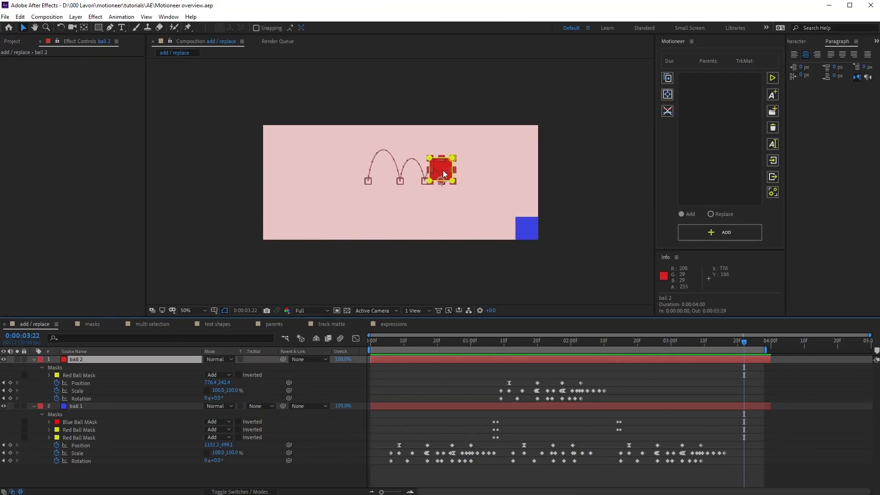
left_click(667, 114)
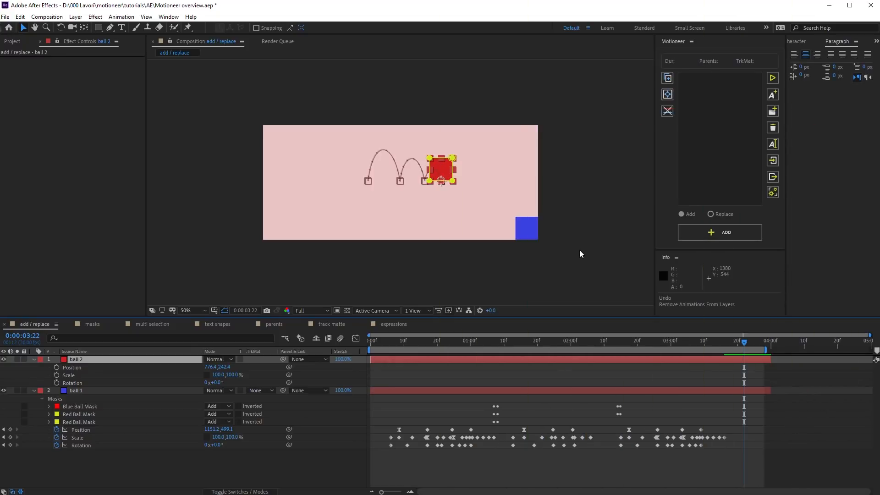
key("ctrl+z")
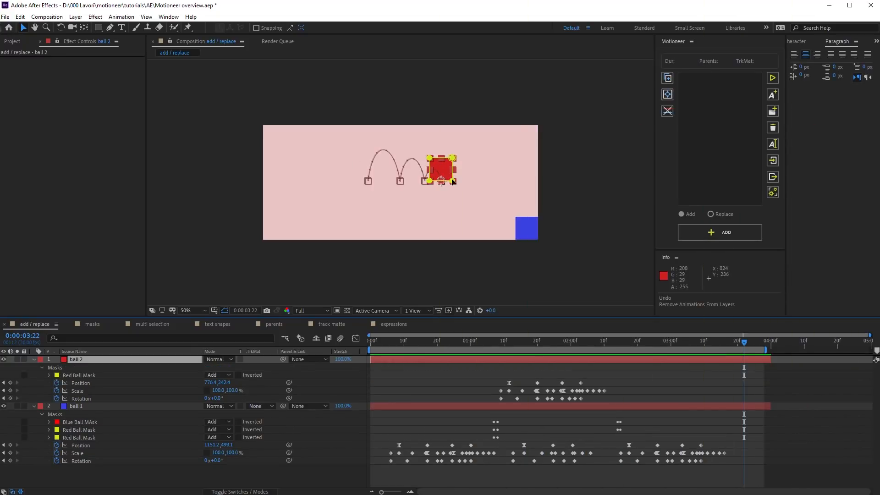
left_click(445, 406)
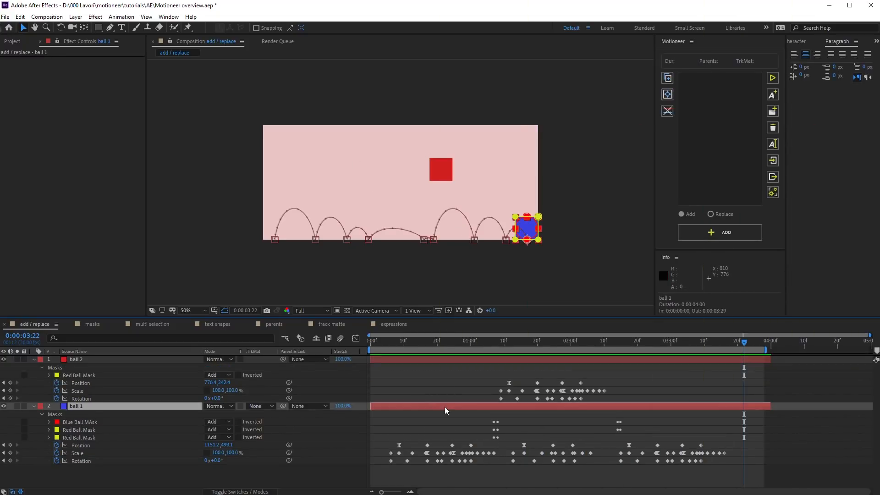
left_click(667, 79)
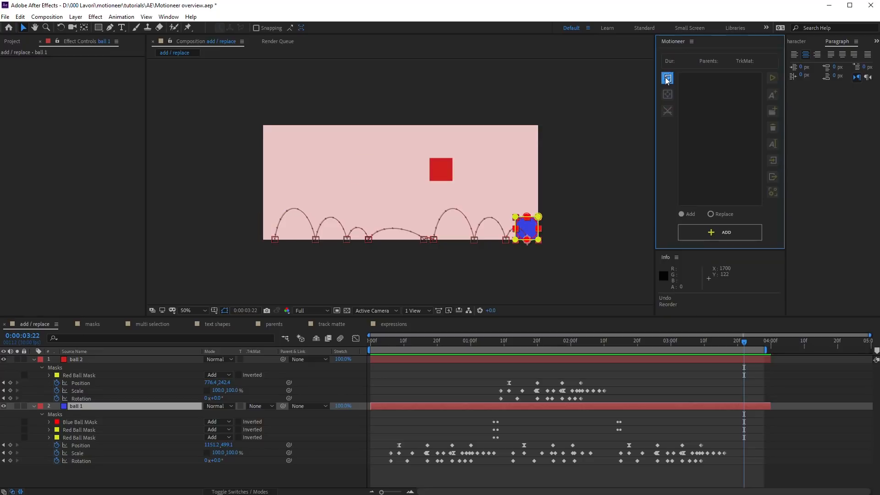
Step: In Replace mode, apply ball 1's animator to ball 2 at 0:00:00:06, then preview
left_click(461, 359)
left_click(491, 341)
left_click_drag(477, 340, 391, 343)
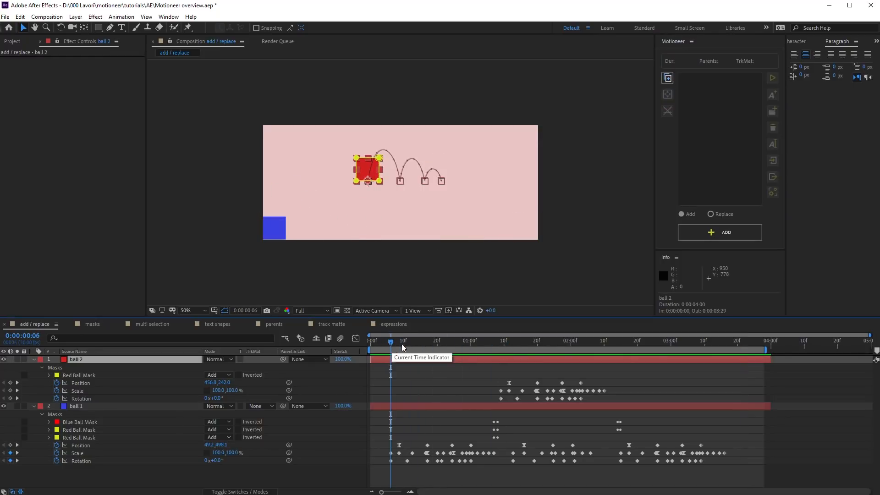
left_click(718, 214)
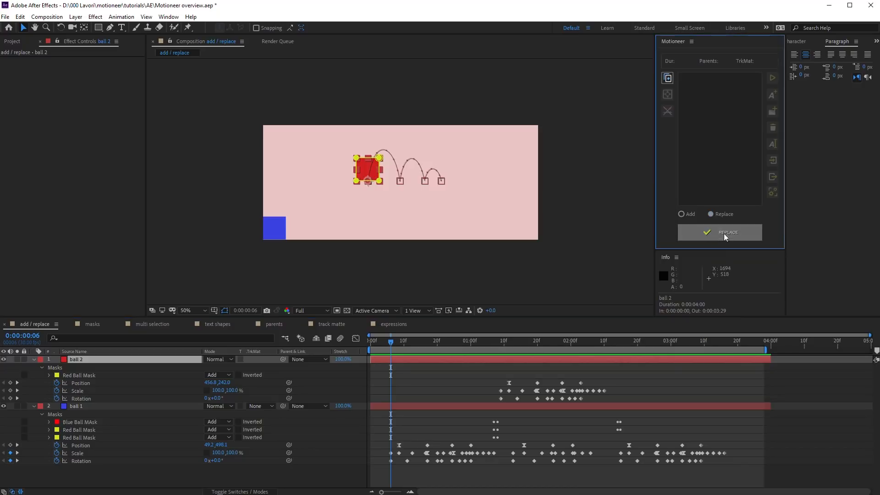
left_click(724, 234)
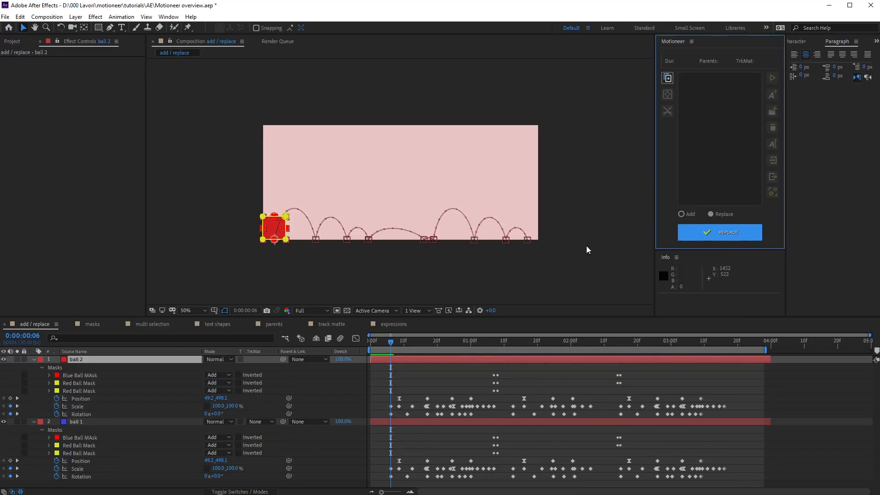
left_click_drag(392, 341, 370, 341)
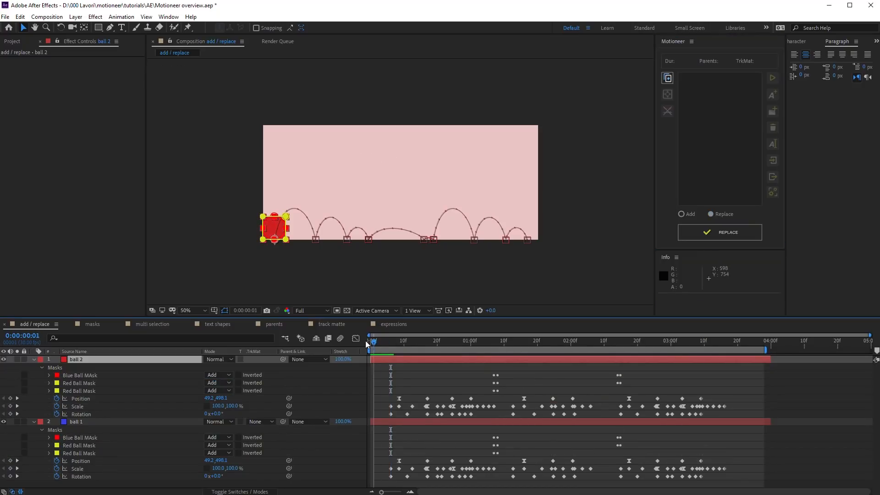
key("space")
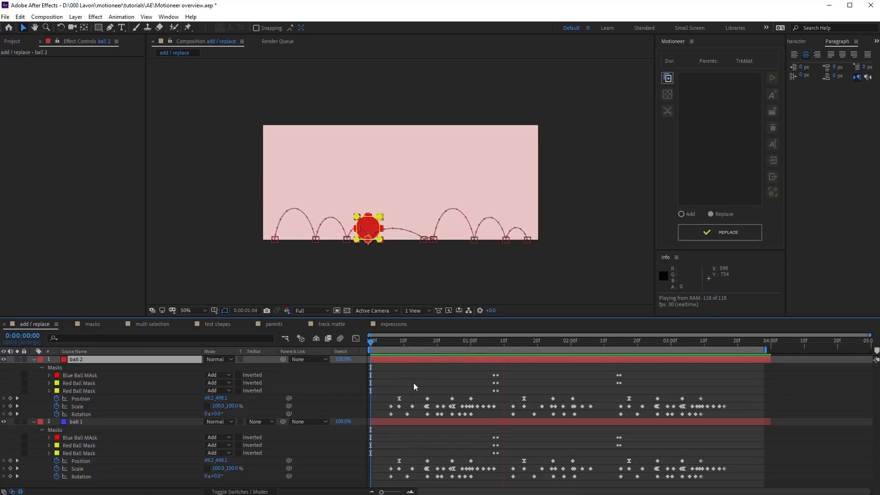
key("space")
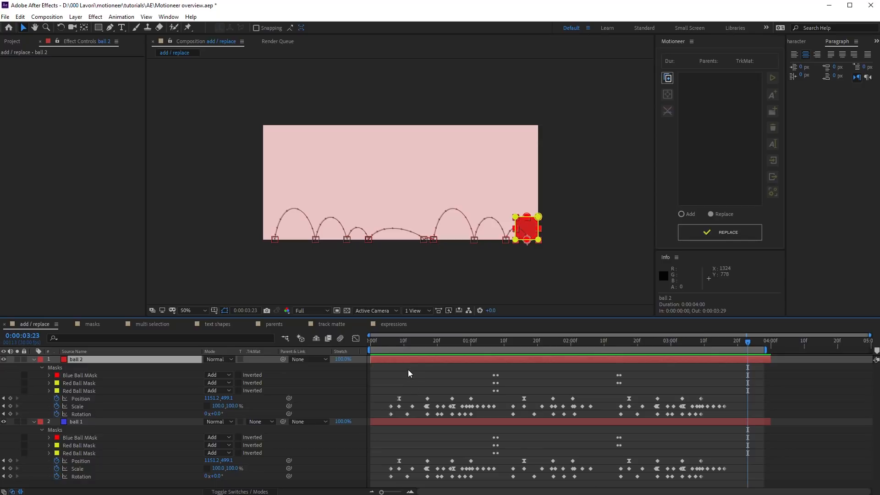
left_click(416, 422, "shift")
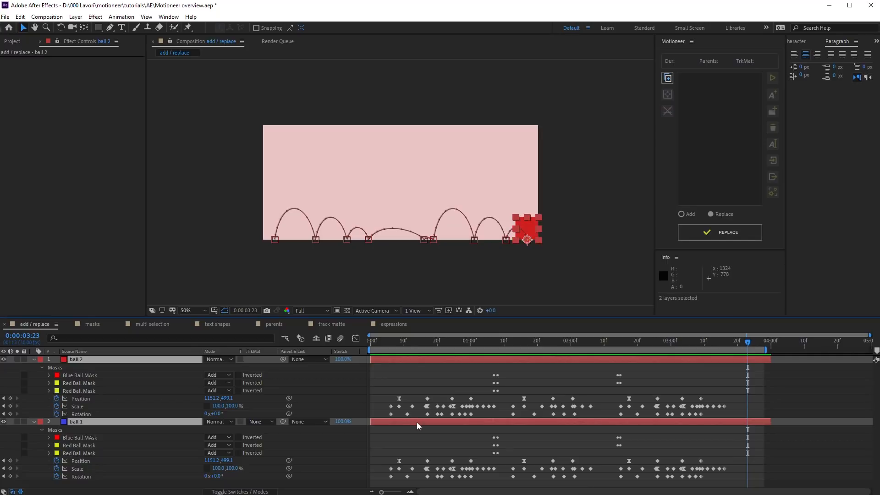
left_click(390, 341)
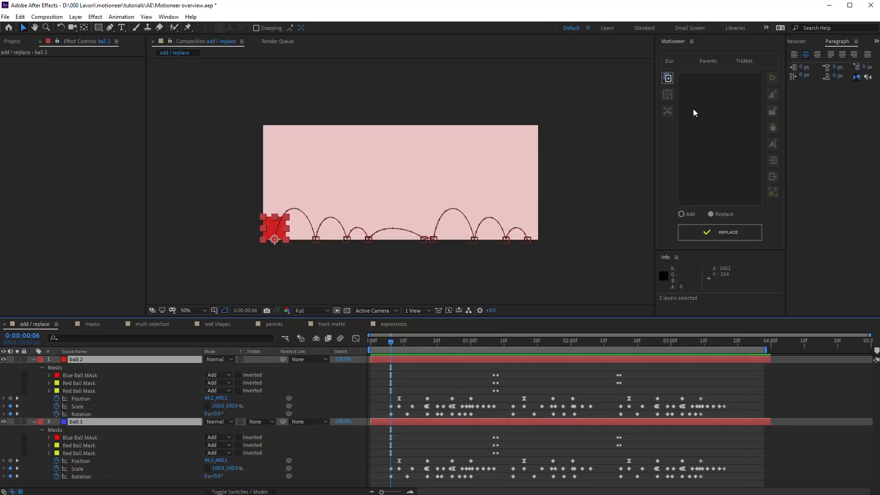
left_click(727, 229)
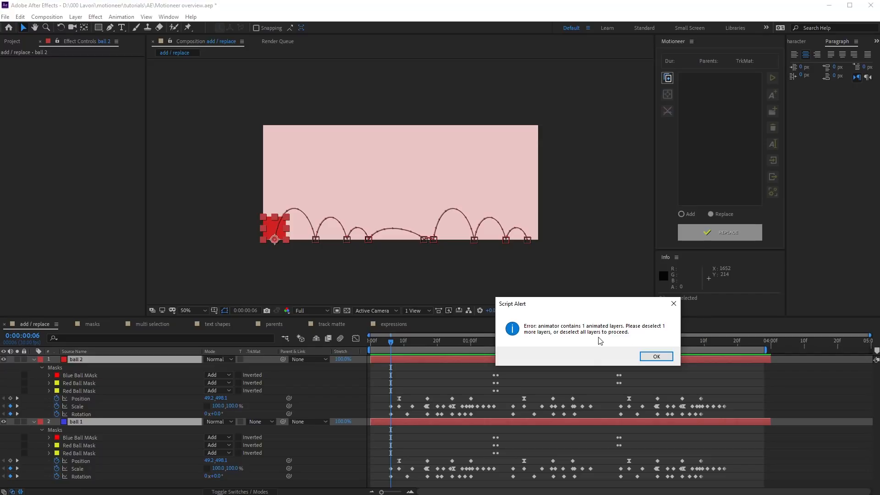
left_click(656, 356)
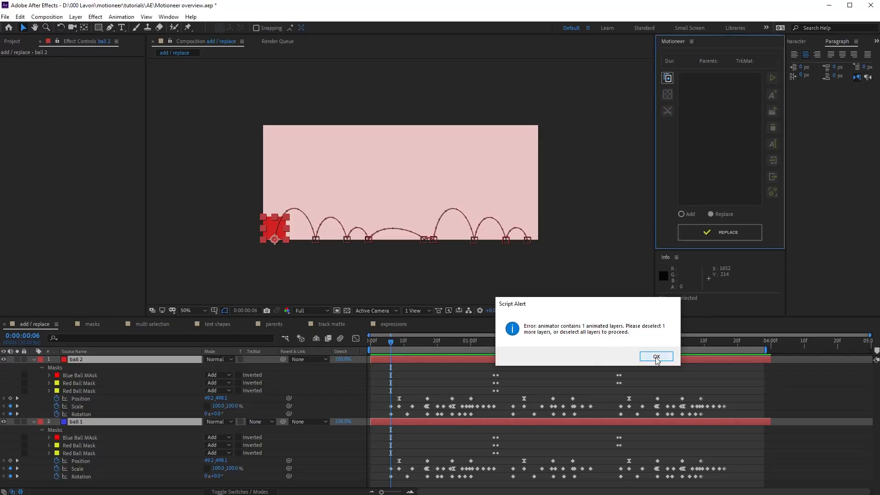
left_click(402, 422, "ctrl")
left_click(712, 234)
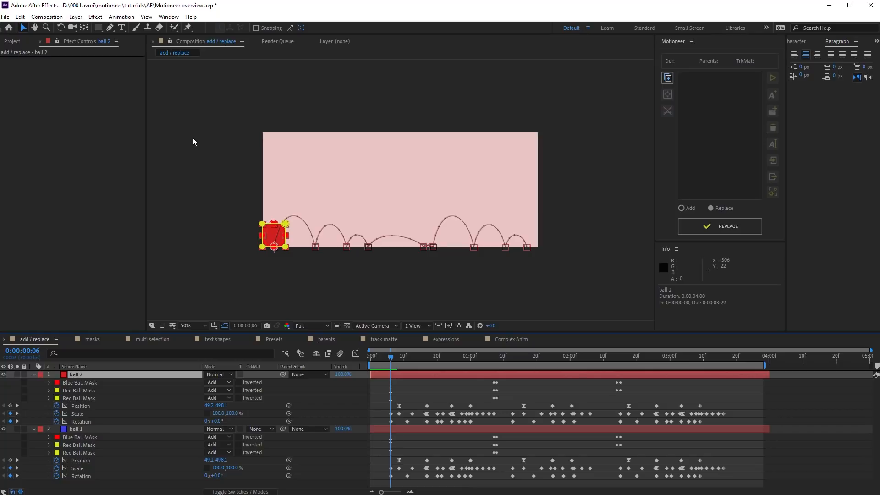
Step: Set Composition Settings width to 1600 and height to 700, then turn off ball 1's visibility
left_click(47, 16)
left_click(78, 37)
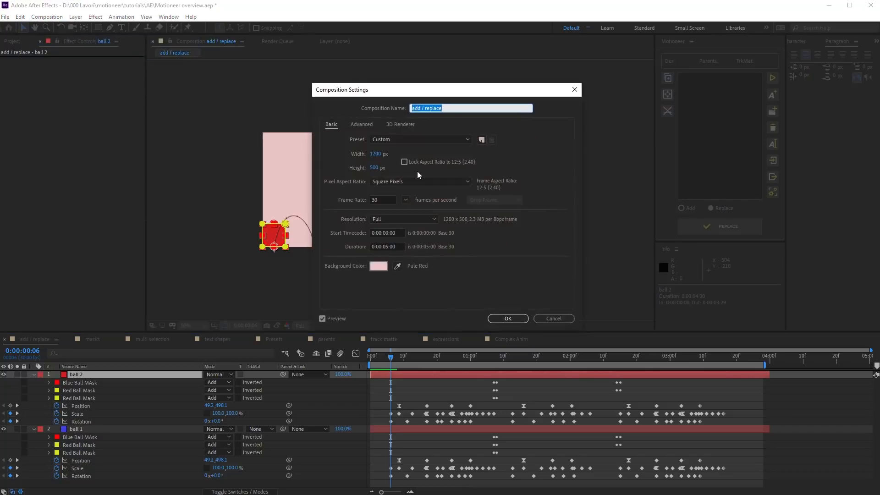
left_click(374, 154)
type("1600")
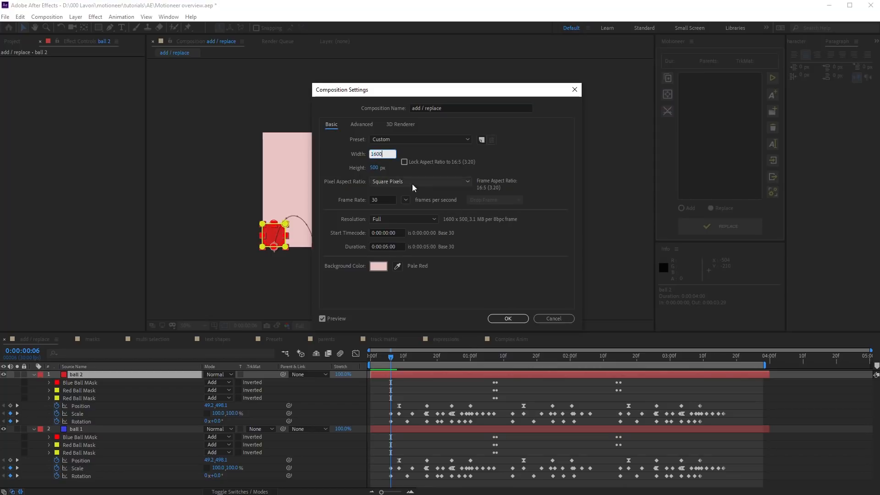
key("Tab")
type("700")
left_click(508, 317)
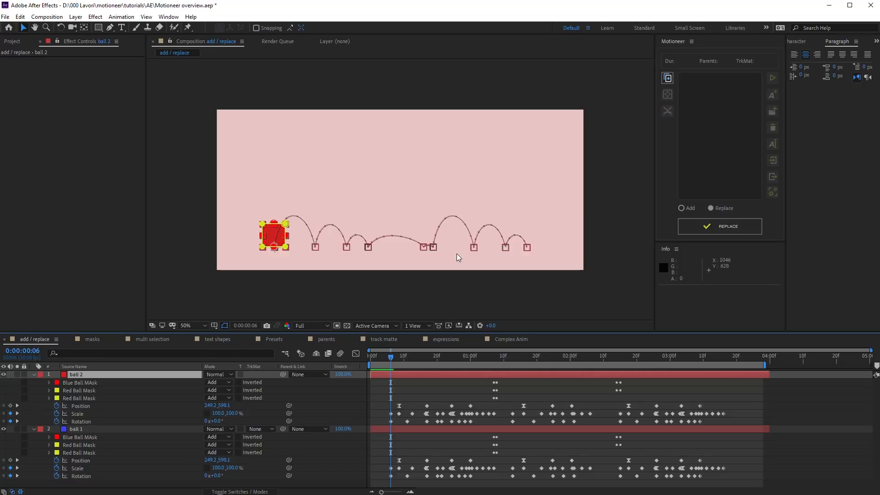
left_click(4, 429)
Step: Replace ball 2's bounce so it spans the 1600-px comp, checking it ends near x 1551
left_click(717, 228)
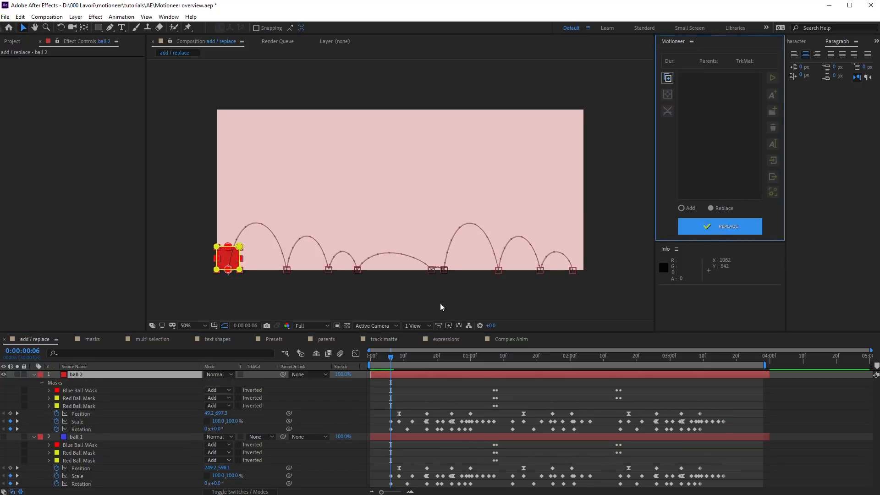
left_click_drag(390, 357, 719, 376)
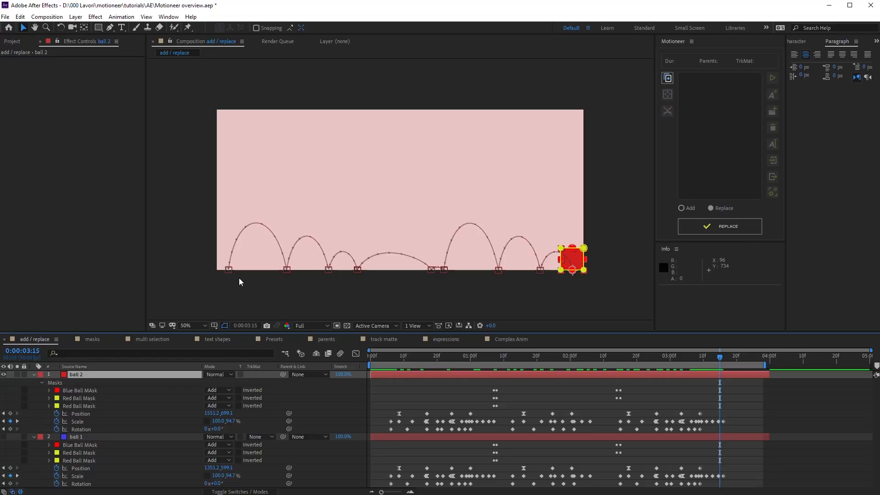
left_click(391, 356)
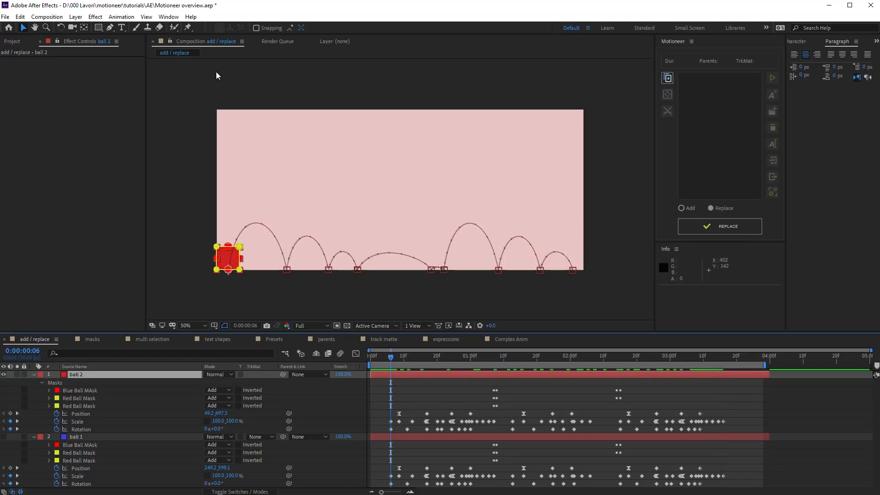
left_click(51, 19)
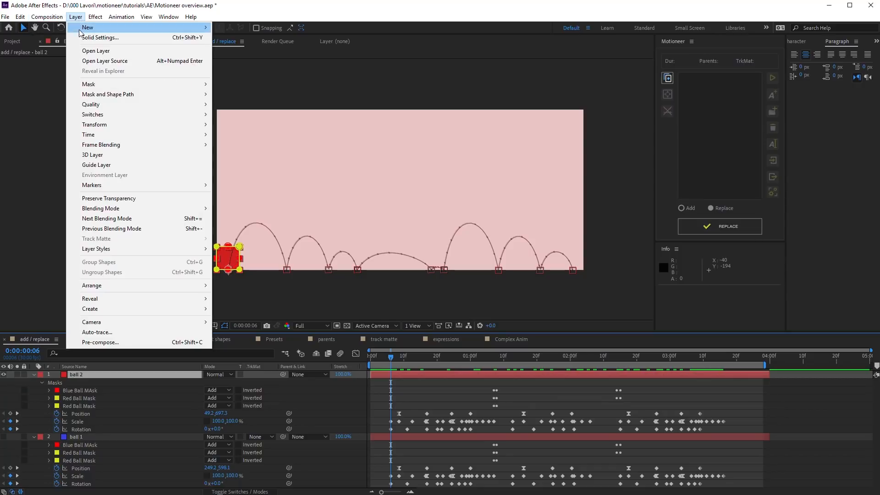
Step: Resize ball 2's solid to 300 × 200 px
left_click(82, 40)
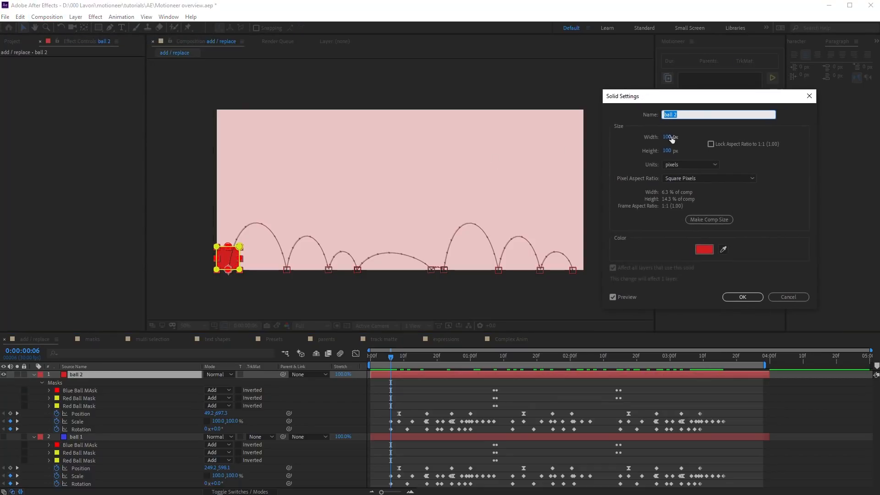
type("300")
key("Tab")
type("200")
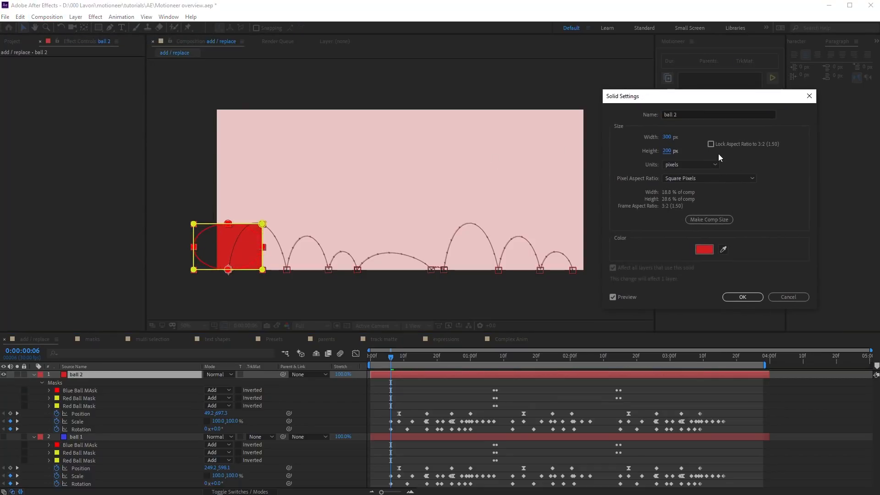
left_click(742, 298)
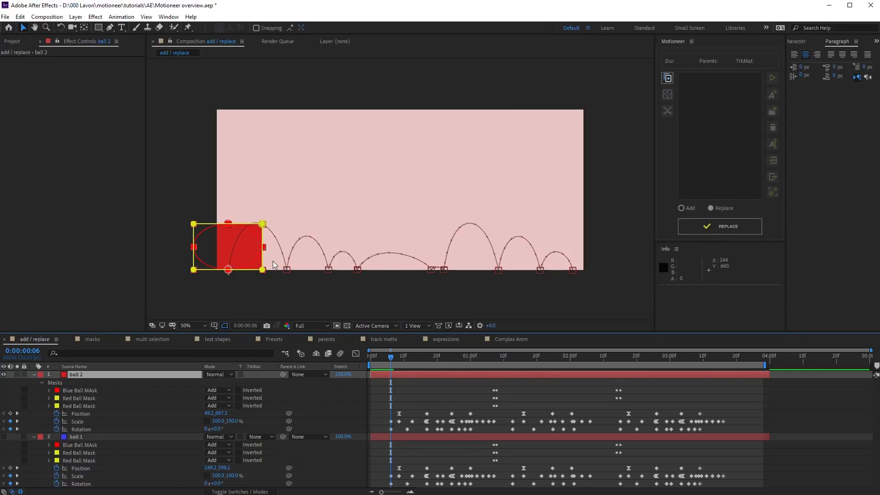
Step: Re-apply the stored bounce to the resized red rectangle with REPLACE and preview it
left_click(718, 227)
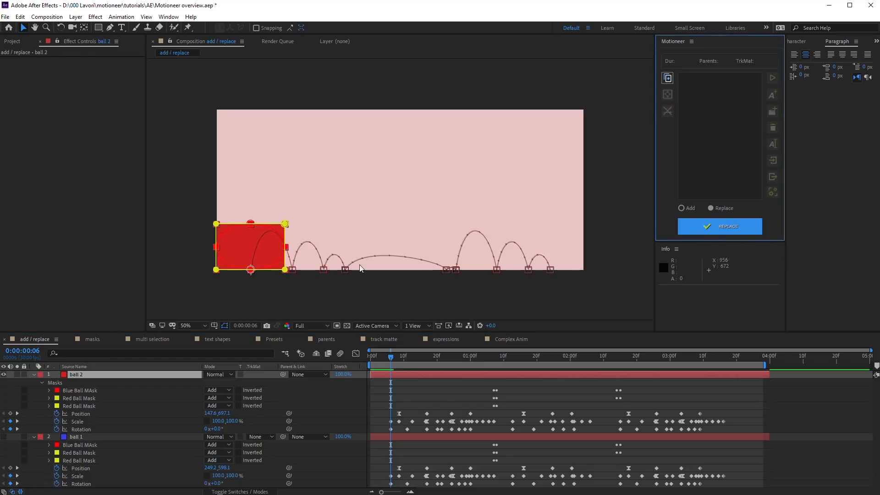
left_click(395, 375)
key("space")
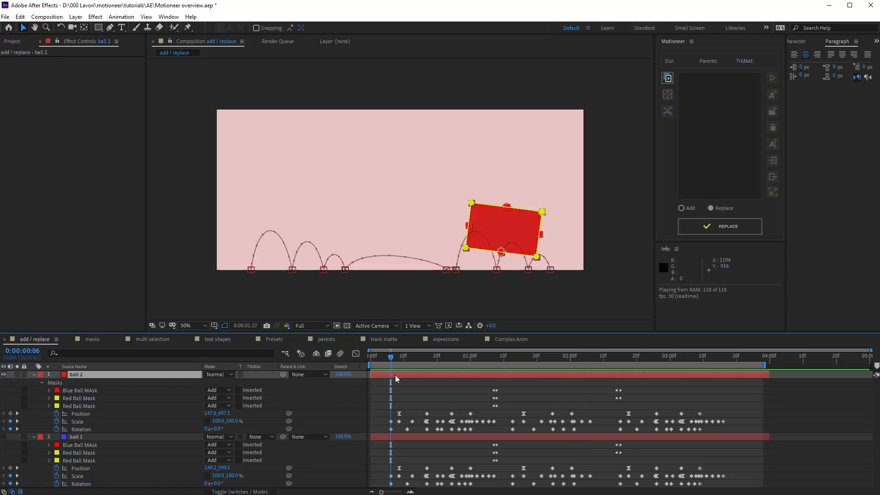
key("space")
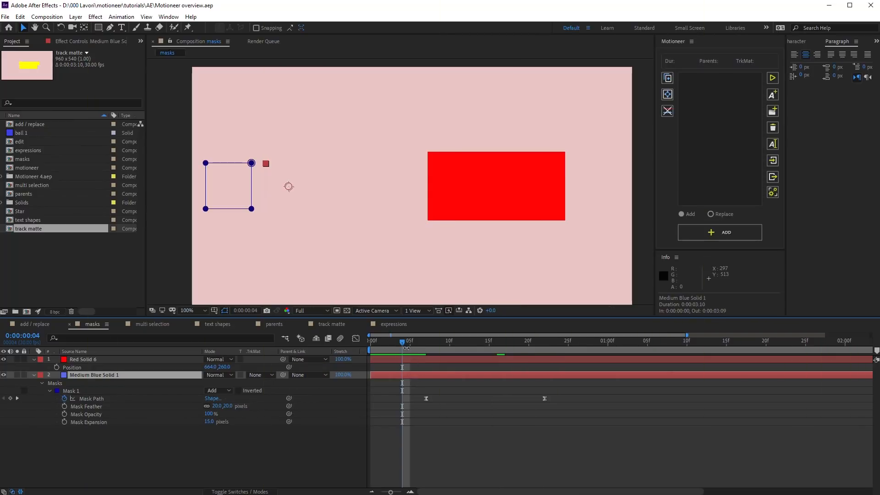
left_click_drag(412, 341, 509, 356)
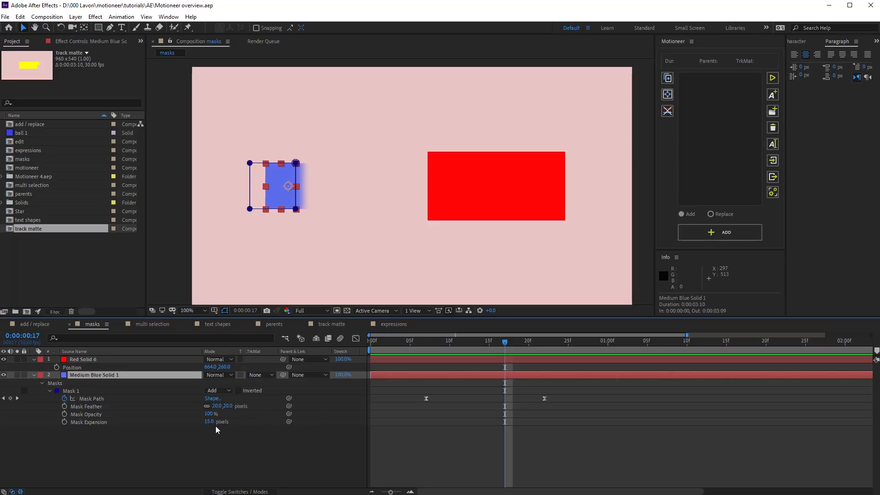
left_click(74, 391)
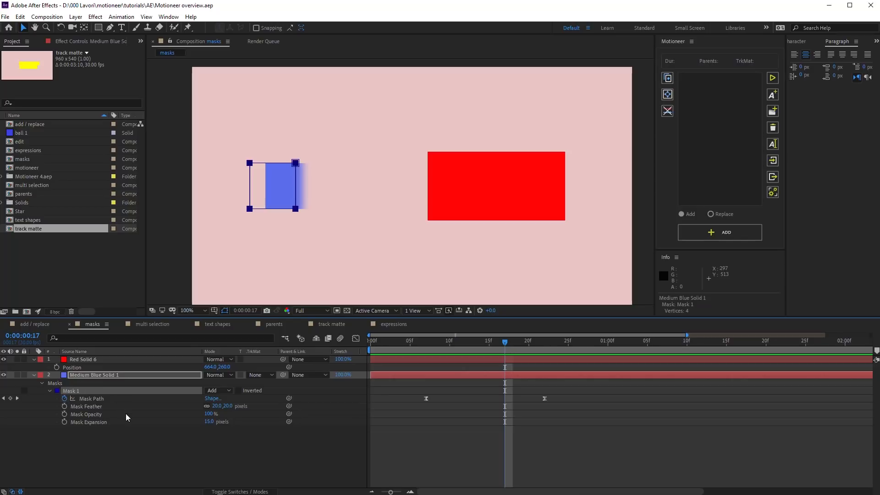
left_click(667, 78)
left_click(509, 358)
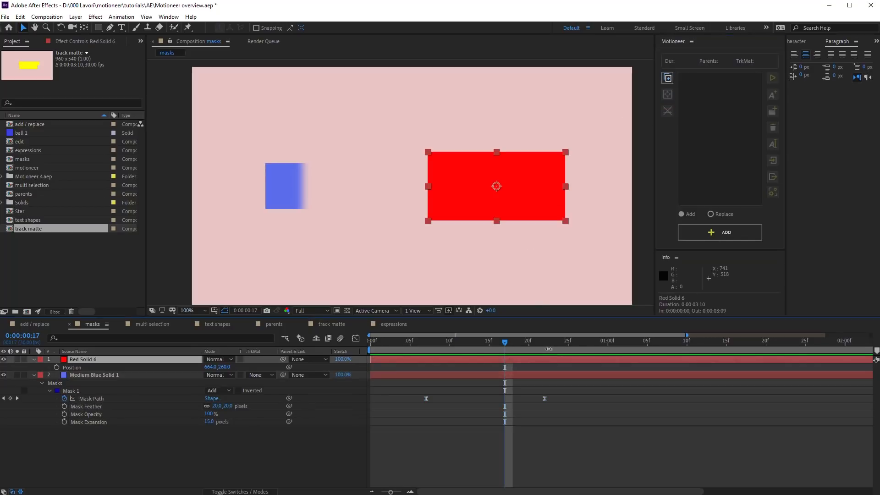
left_click(696, 234)
left_click(614, 356)
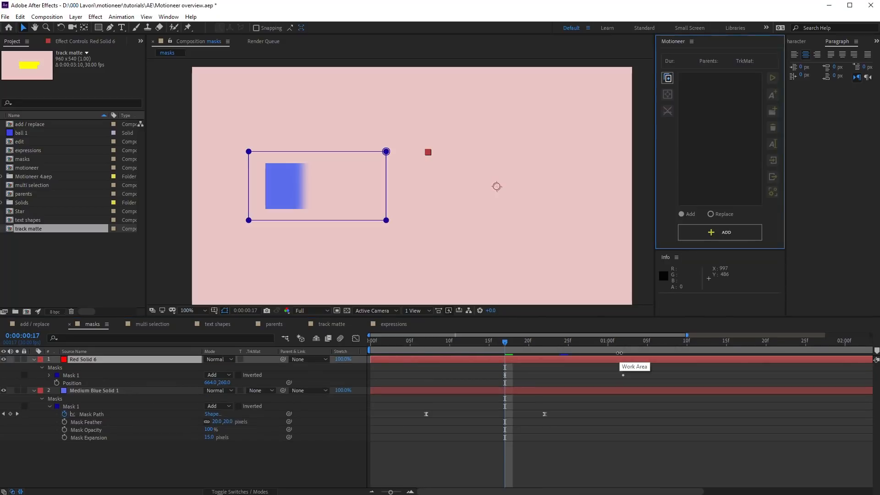
left_click_drag(510, 341, 577, 342)
left_click(53, 377)
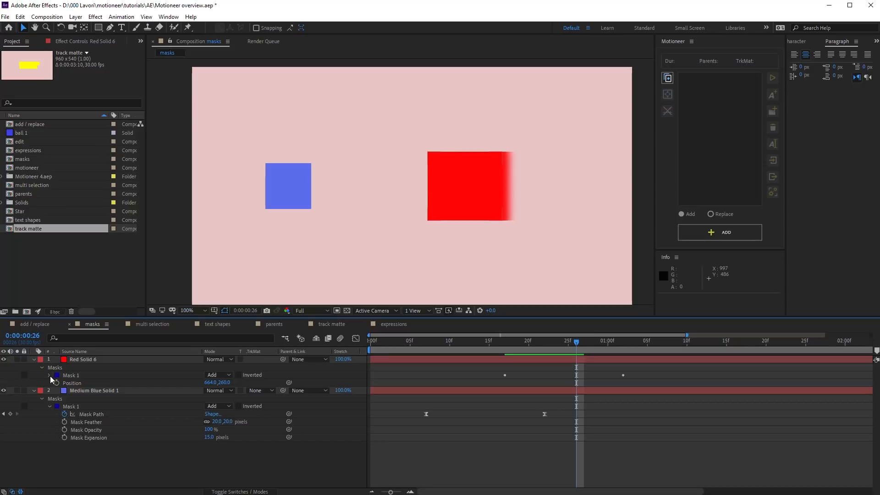
left_click(49, 376)
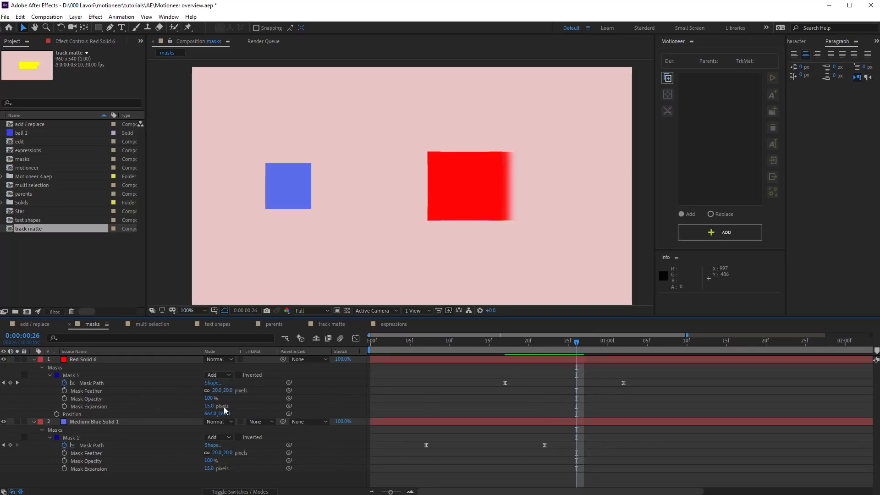
key("ctrl+z")
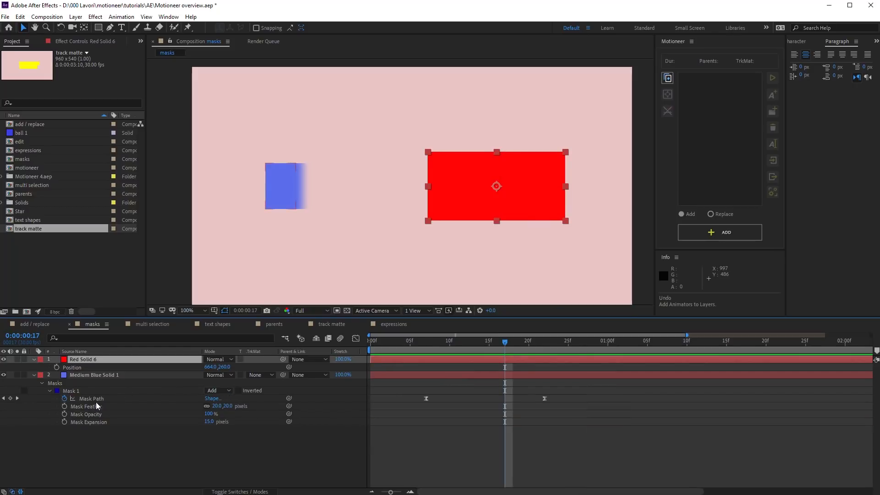
Step: Copy Medium Blue Solid 1's feathered Mask 1 onto Red Solid 6 using Motioneer's ADD
left_click(96, 405)
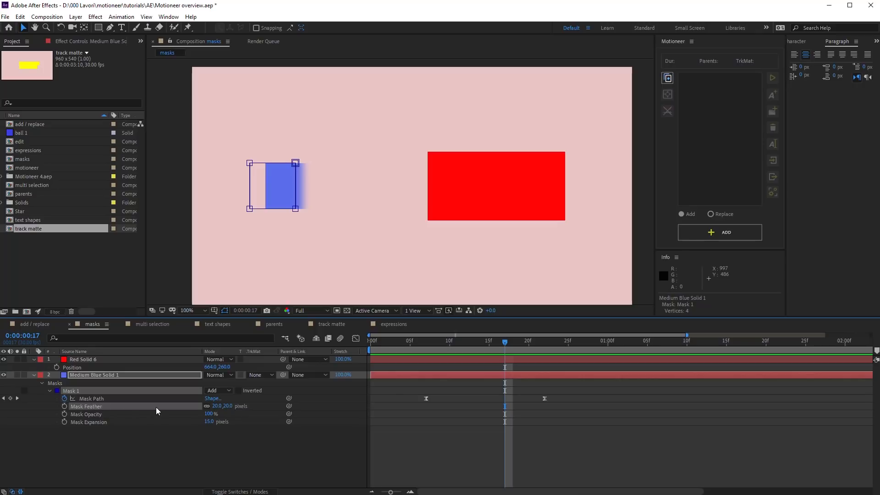
left_click(668, 79)
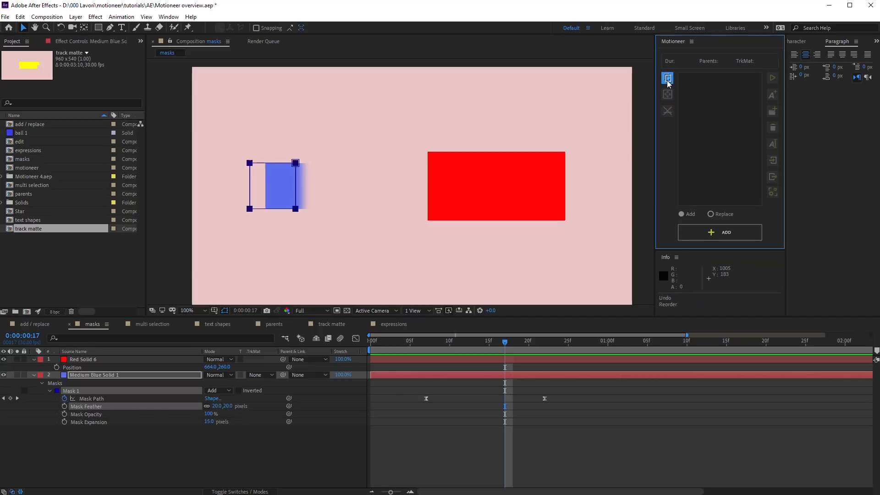
left_click(530, 359)
left_click(719, 232)
left_click(614, 356)
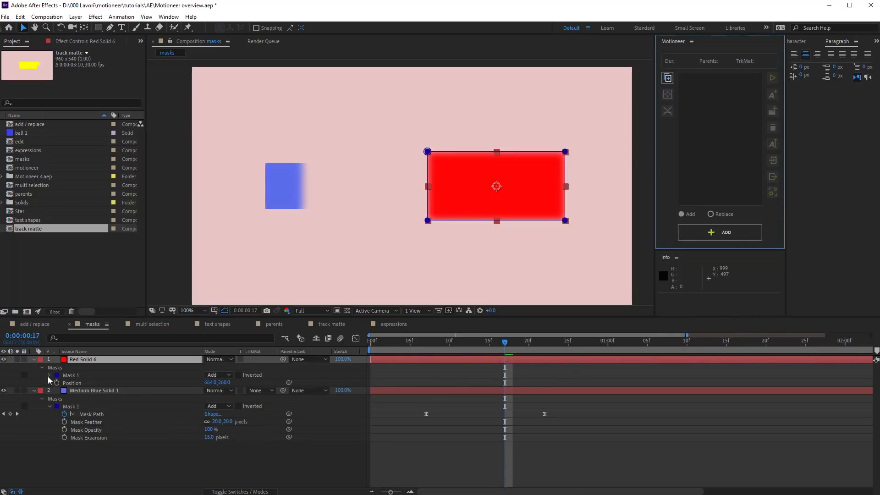
left_click(49, 375)
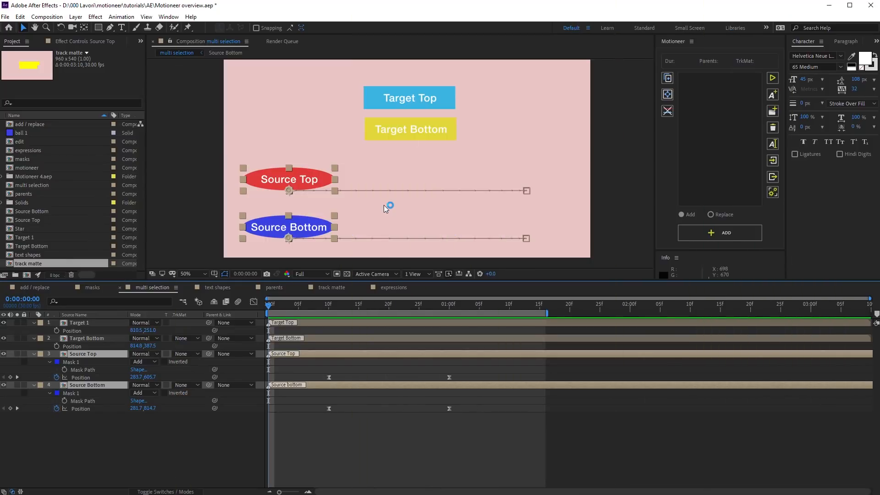
Step: Capture the animators of Source Bottom and Source Top in Motioneer
key("space")
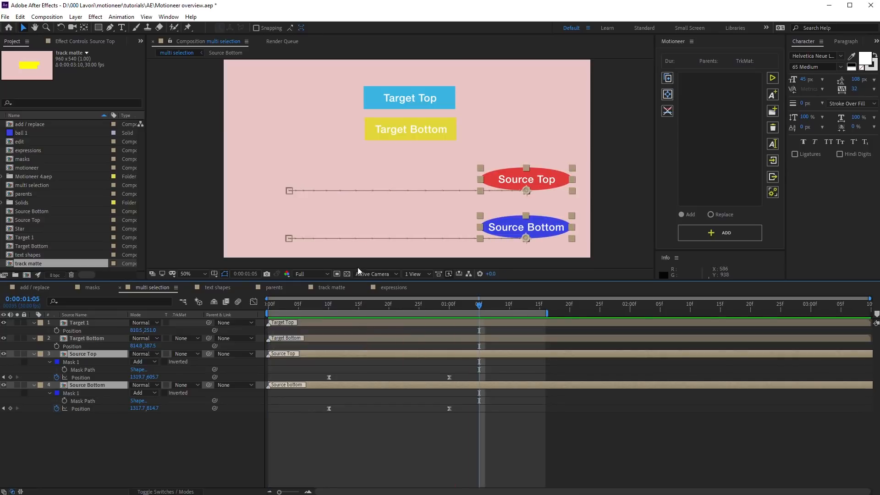
left_click(369, 400)
left_click(367, 385)
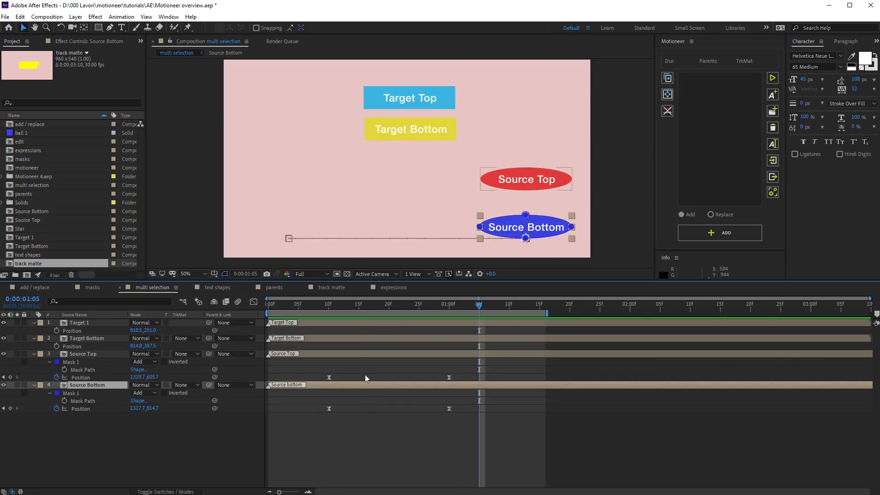
left_click(314, 355, "shift")
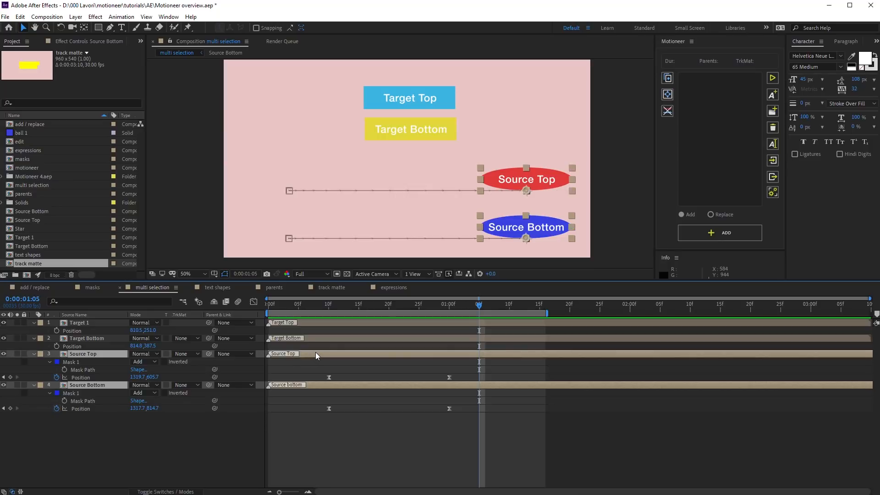
left_click(667, 81)
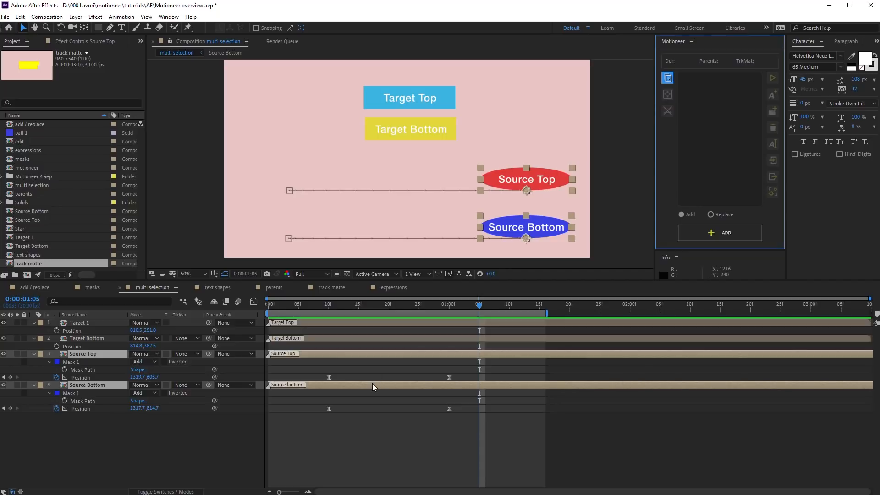
Step: Replace Target Bottom and Target 1's animation with the captured animators, review, then undo
left_click(373, 337)
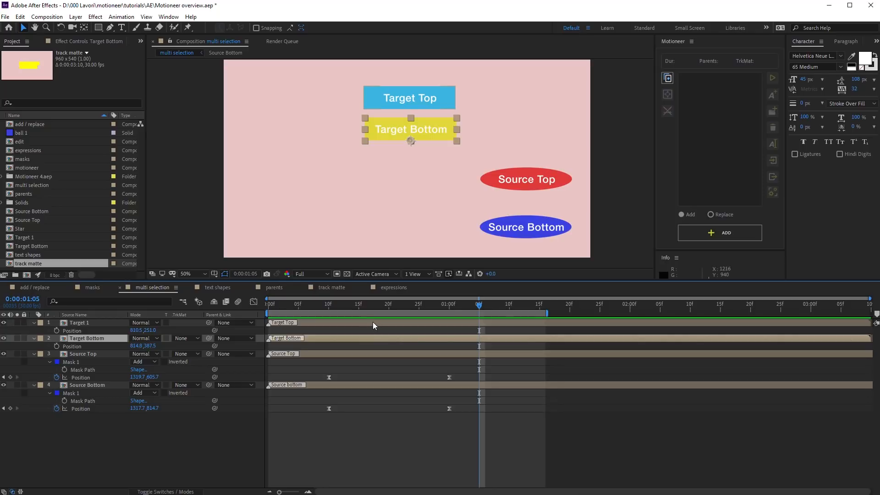
left_click(373, 322, "ctrl")
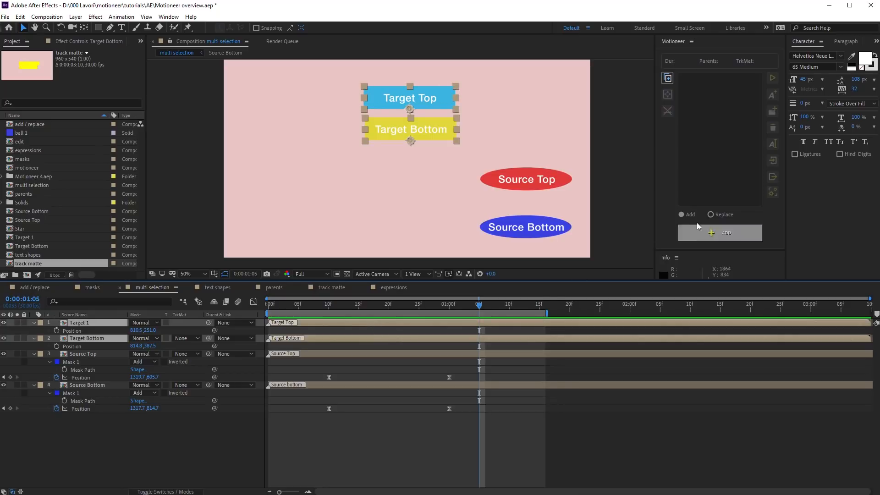
left_click(717, 216)
left_click(709, 233)
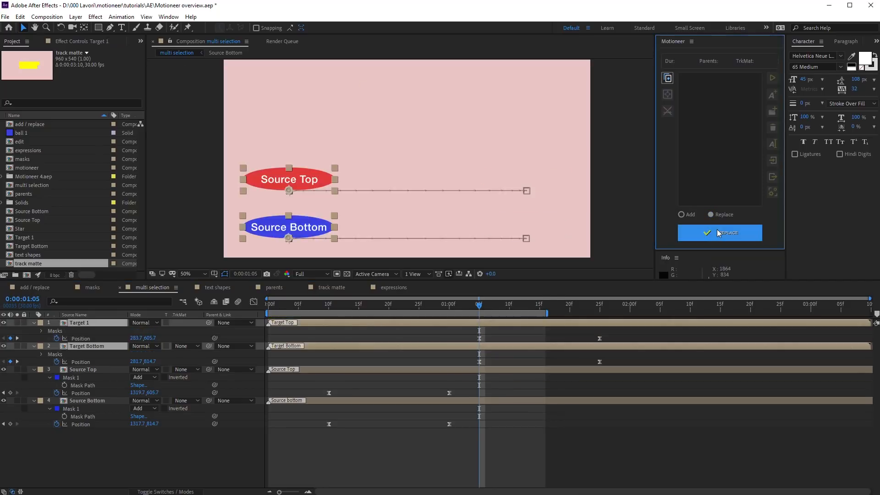
left_click_drag(454, 305, 541, 315)
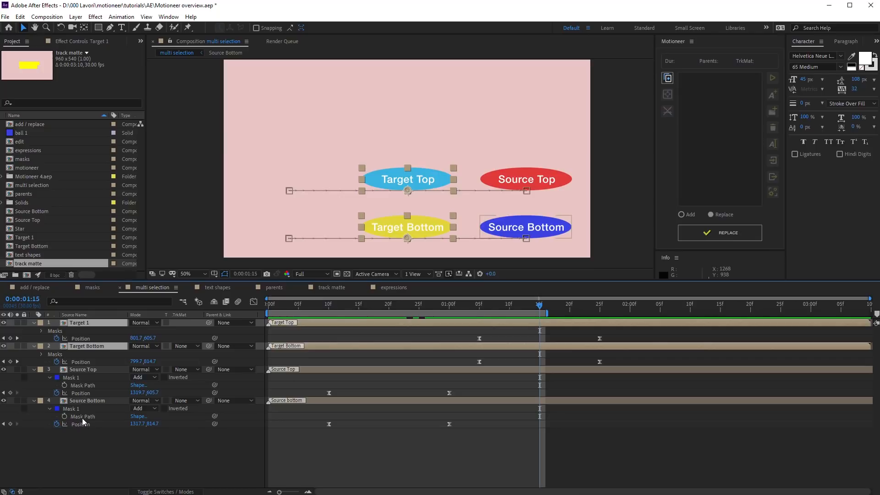
key("ctrl+z")
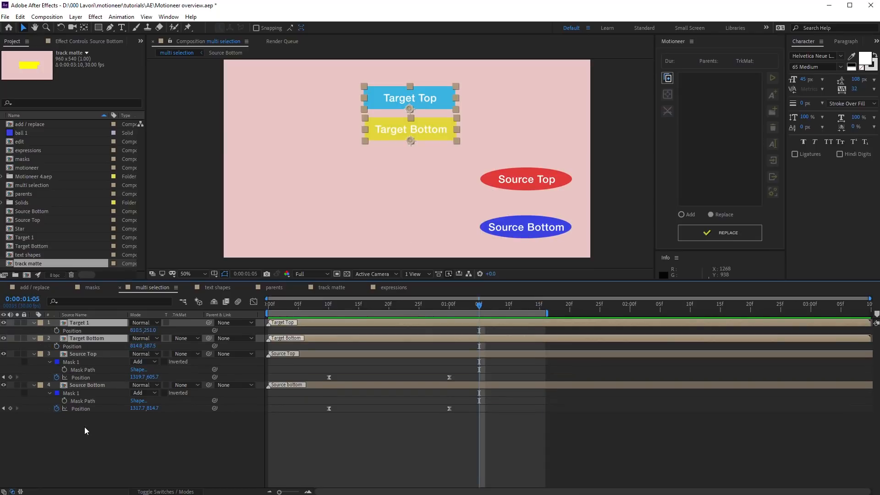
Step: Capture only Source Bottom's Mask Path and Source Top's Position in Motioneer
left_click(82, 402)
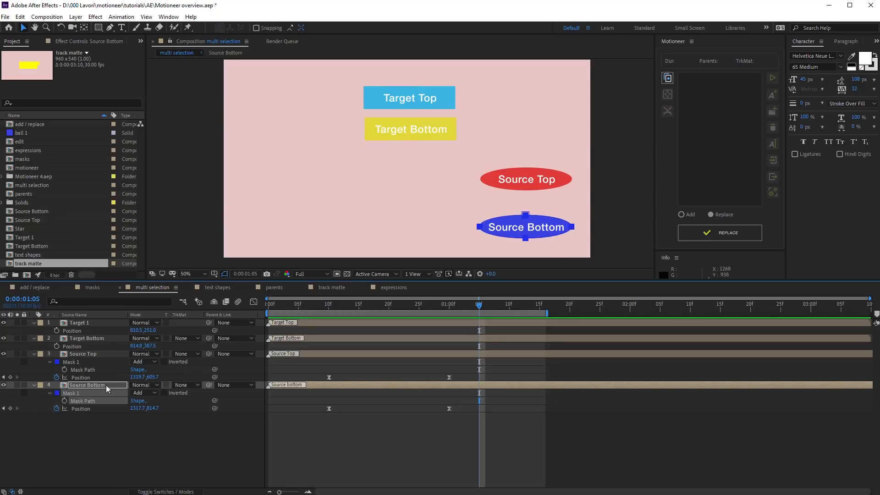
left_click(79, 376, "ctrl")
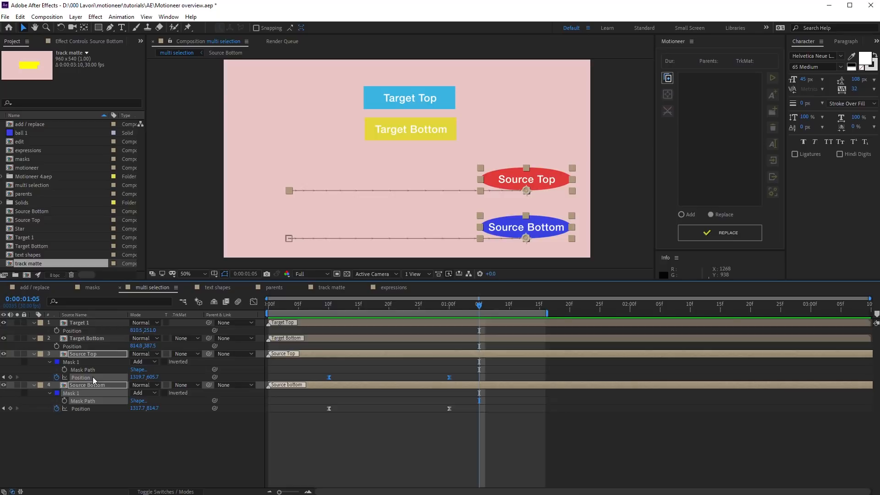
left_click(667, 80)
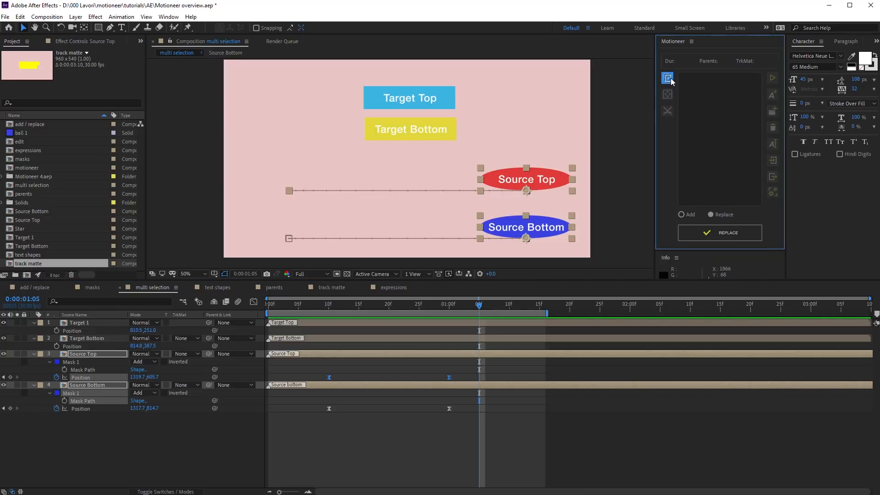
Step: Replace both Target layers' animation with the captured mask path and position
left_click(91, 337)
left_click(86, 322, "ctrl")
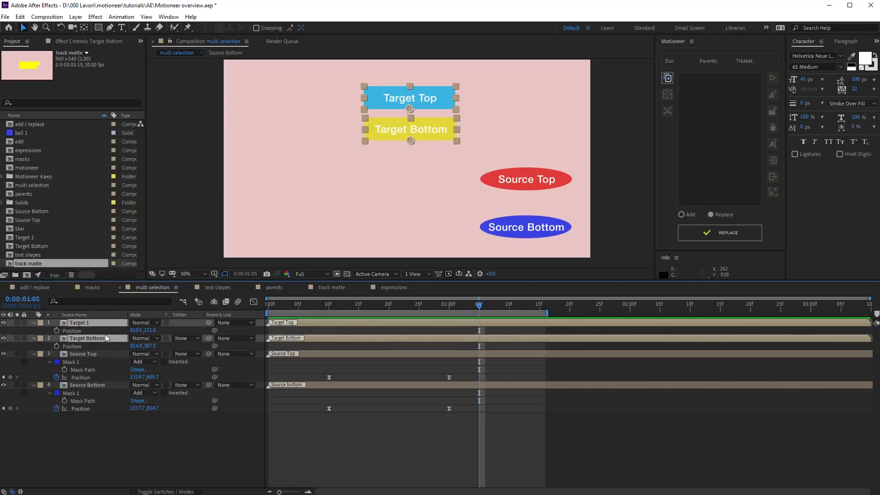
left_click(699, 239)
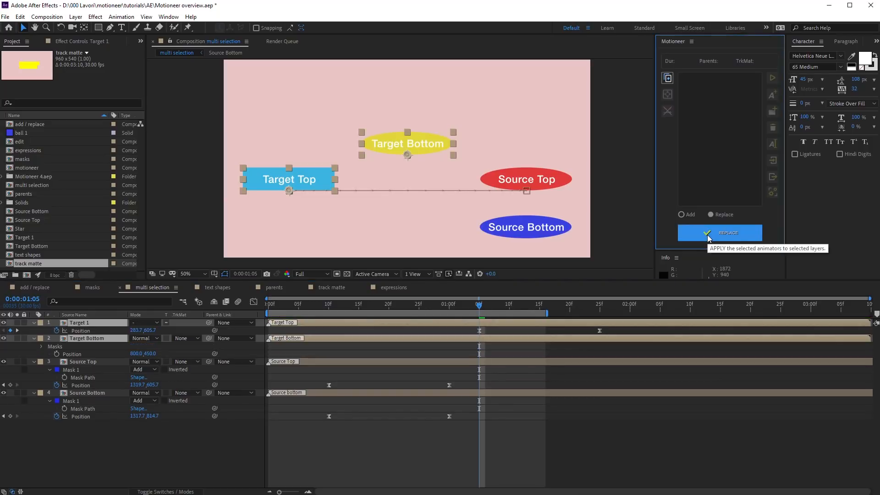
left_click(42, 347)
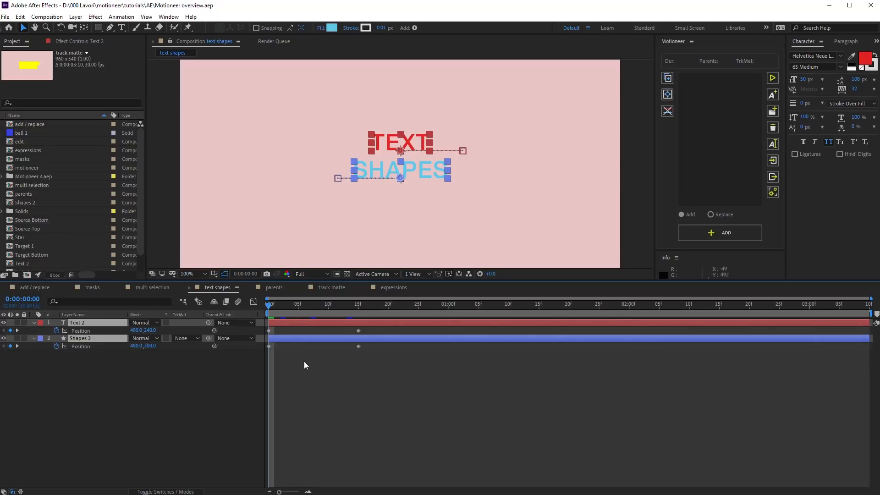
Step: Capture the TEXT and SHAPES layers' animators, agreeing to precompose them
key("space")
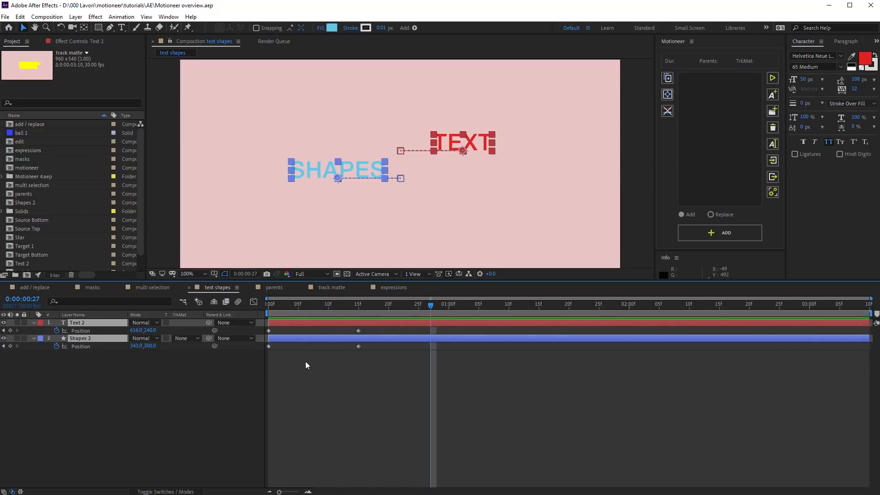
left_click(668, 96)
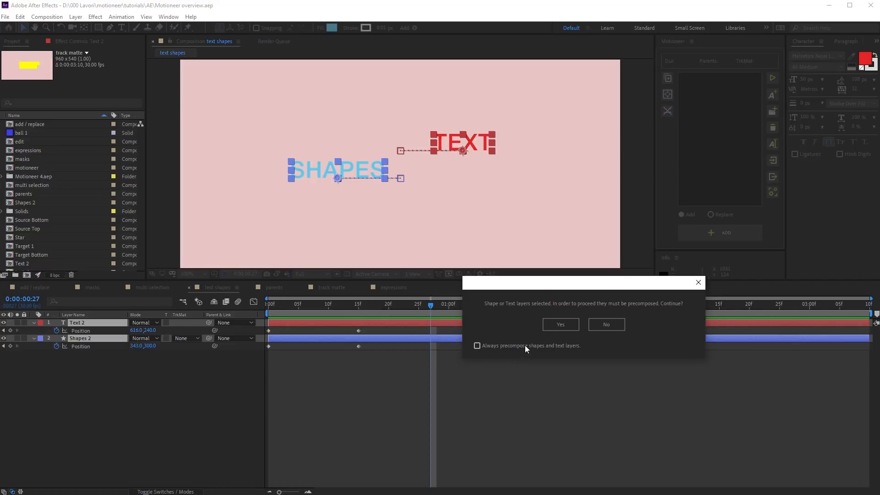
left_click(555, 324)
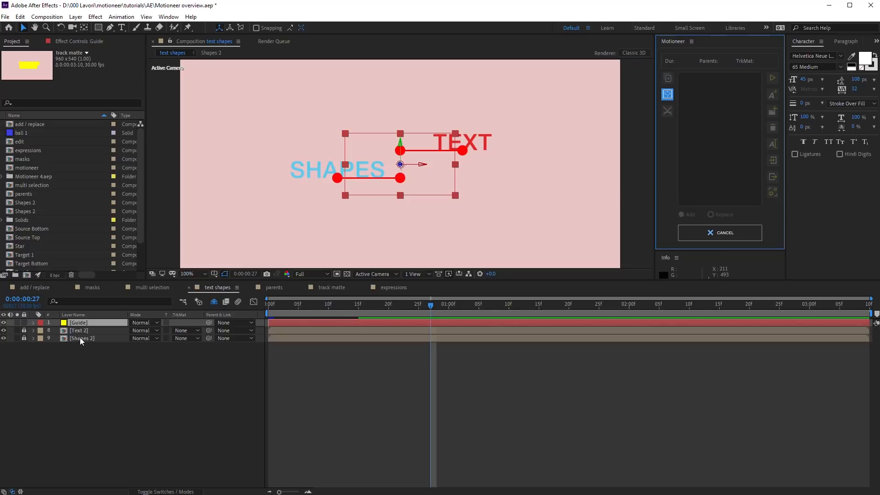
Step: Shift the Guide rig right, apply it, and strip both layers' Position keyframes
left_click_drag(421, 181, 507, 188)
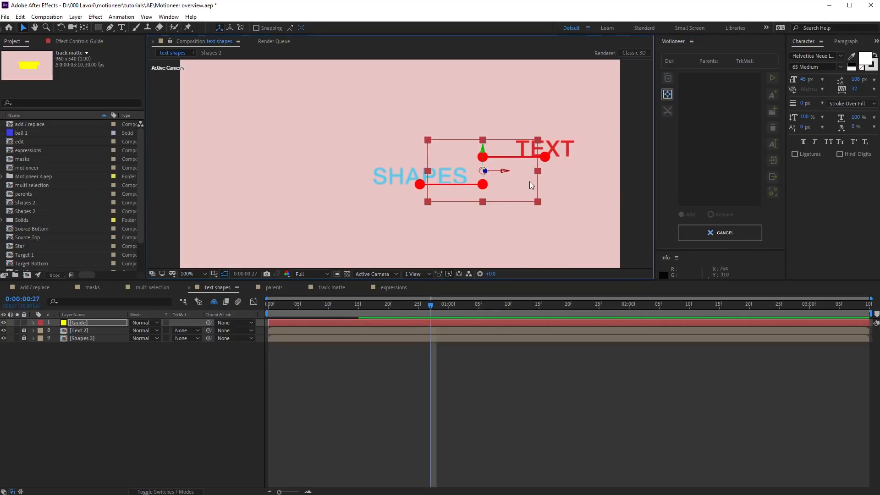
left_click(667, 94)
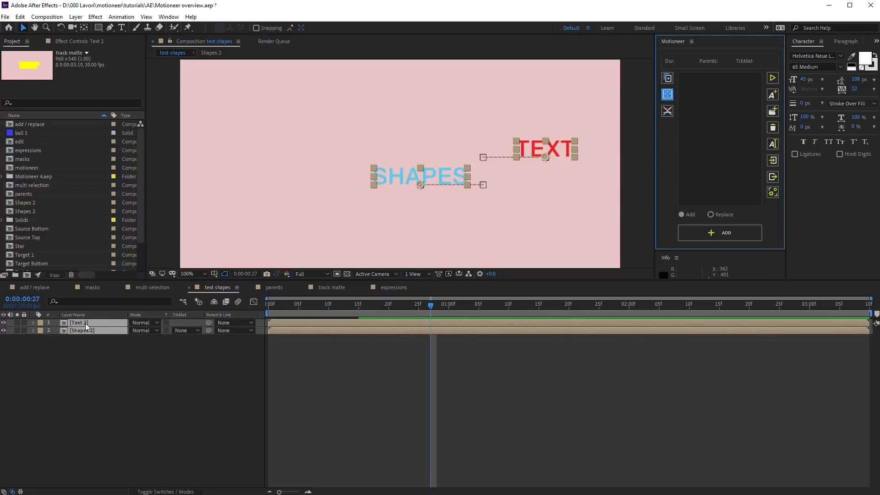
key("p")
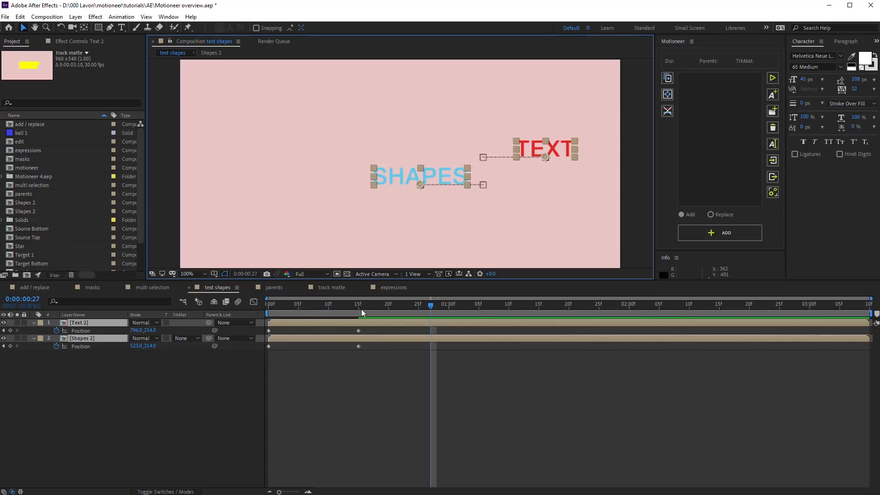
left_click_drag(374, 305, 259, 313)
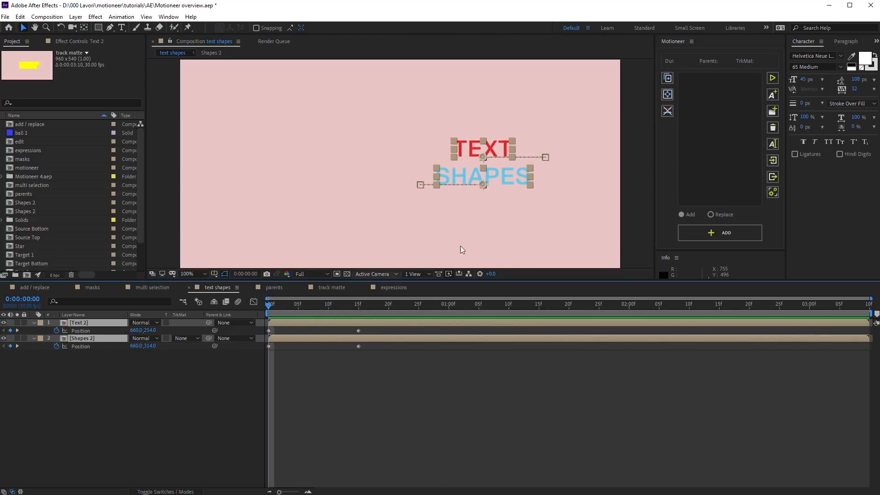
left_click(666, 113)
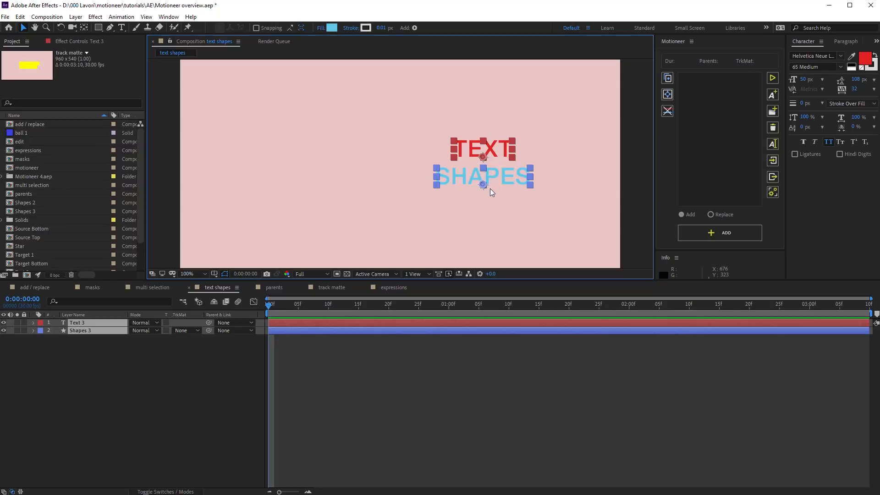
Step: Copy Text 2 and Shapes 2 as an animator and apply it with Replace, accepting precompose
left_click(438, 322)
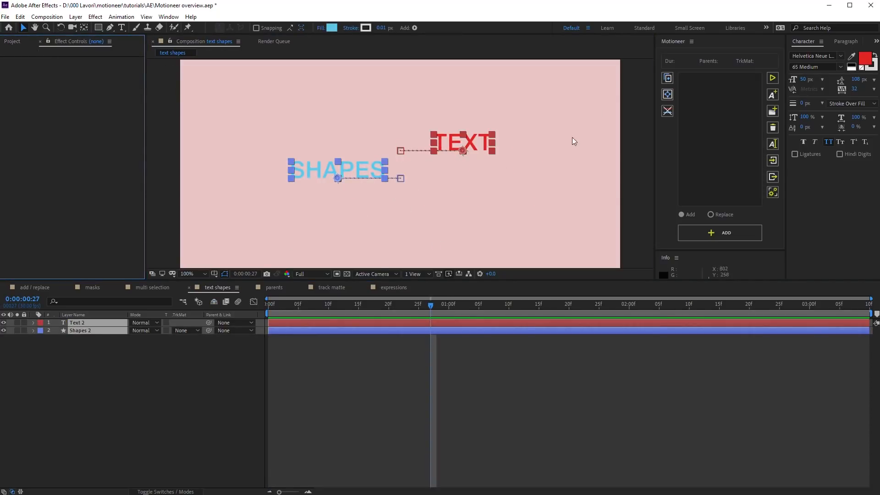
left_click(667, 79)
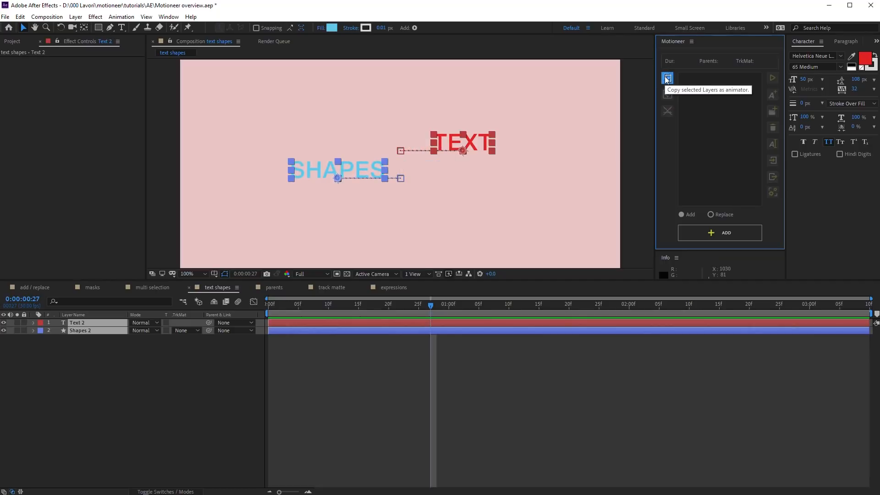
left_click(716, 215)
left_click(714, 232)
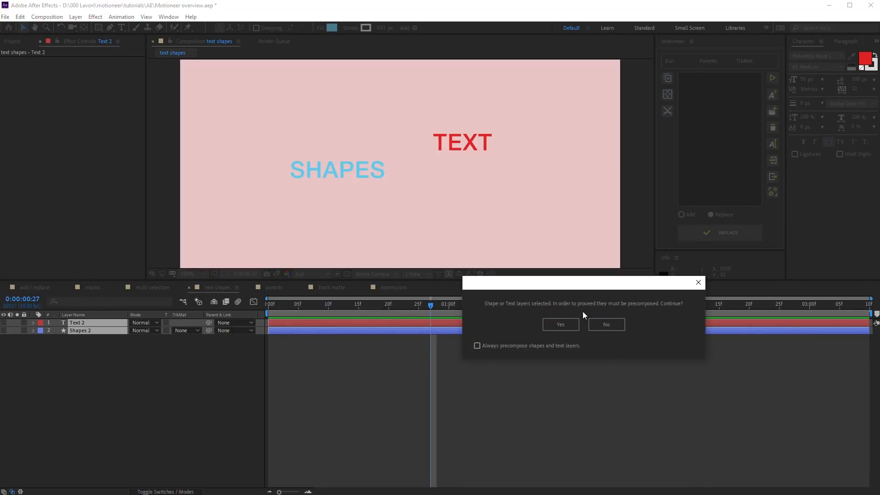
left_click(562, 324)
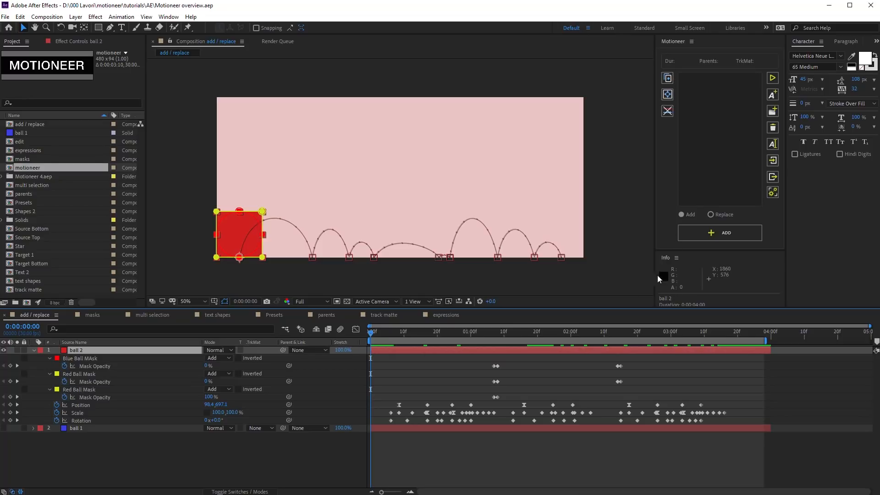
left_click_drag(370, 330, 339, 330)
Step: Save ball 2's animation in Motioneer as the animator 'Animator 1'
left_click(771, 95)
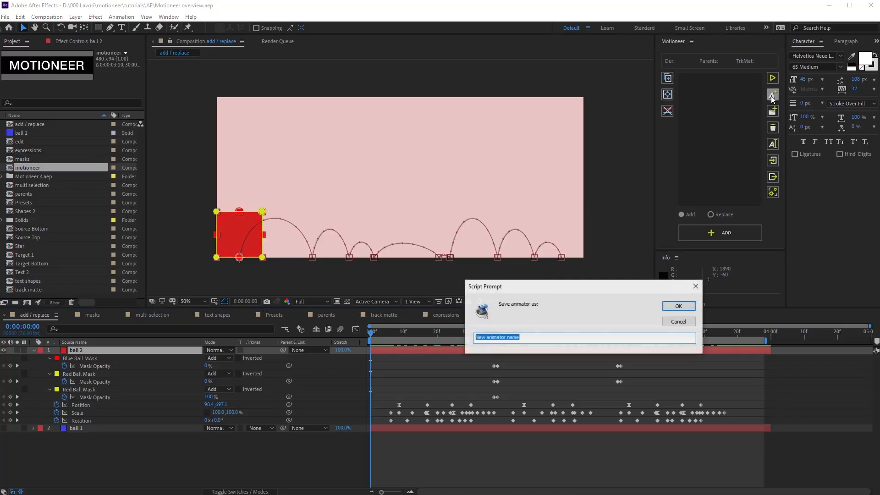
type("Animator 1")
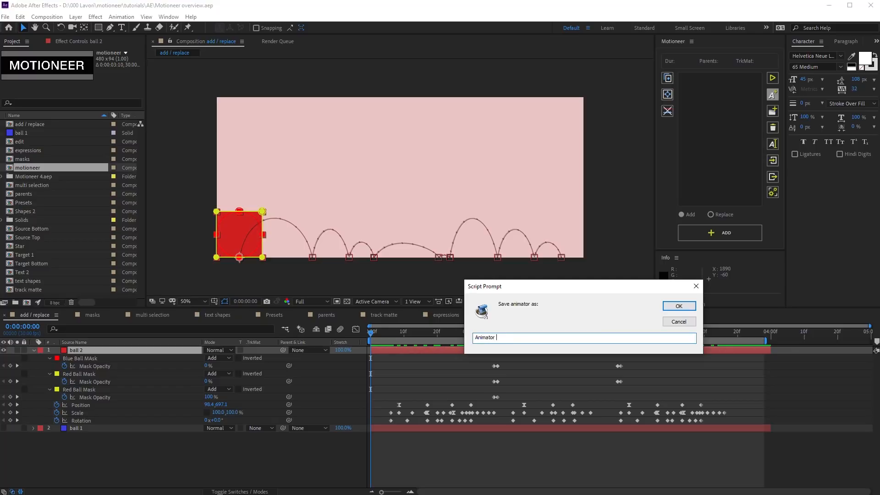
key("Return")
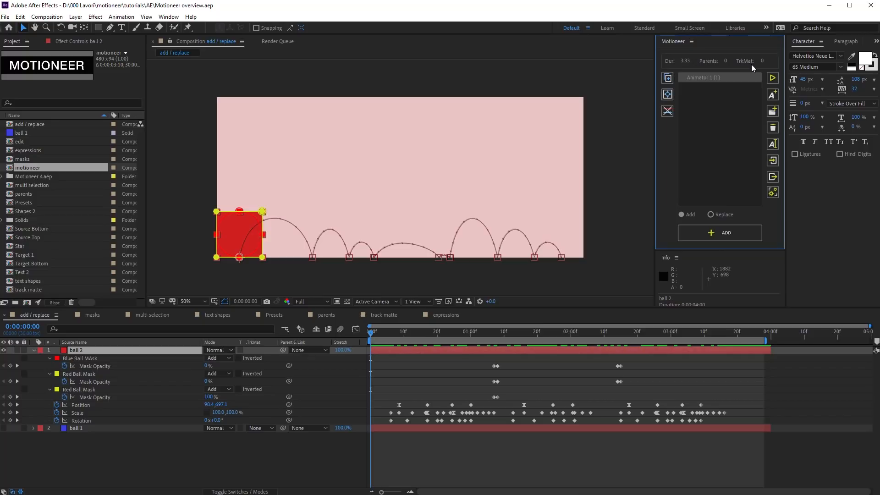
left_click(772, 192)
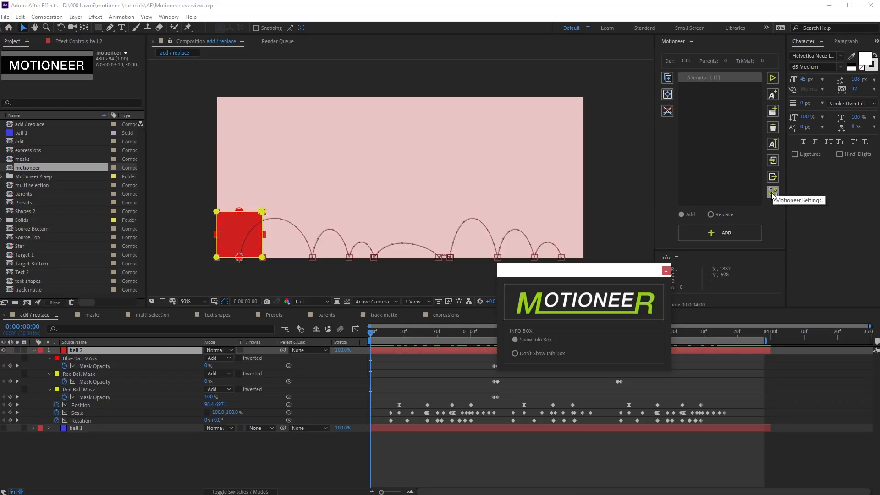
left_click(541, 354)
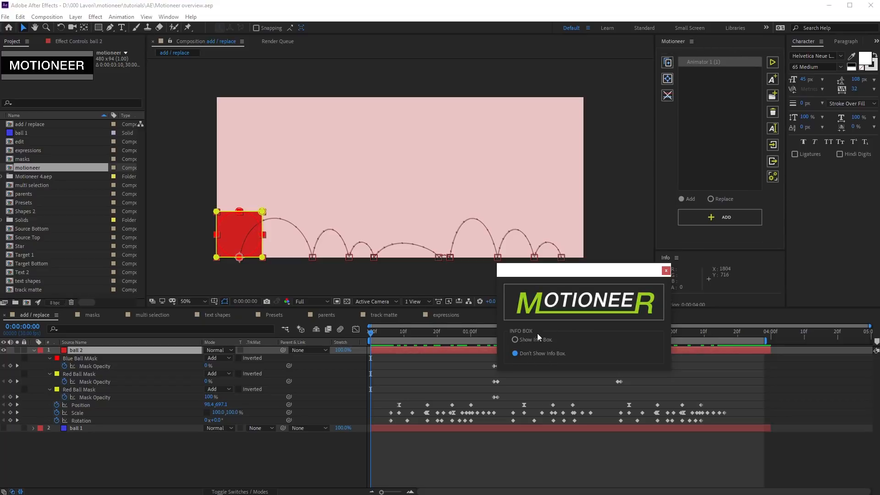
left_click(535, 340)
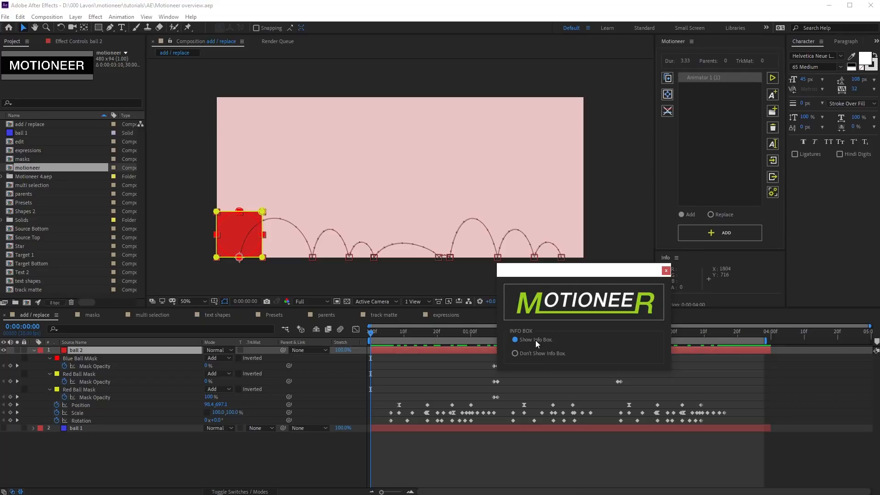
left_click(666, 270)
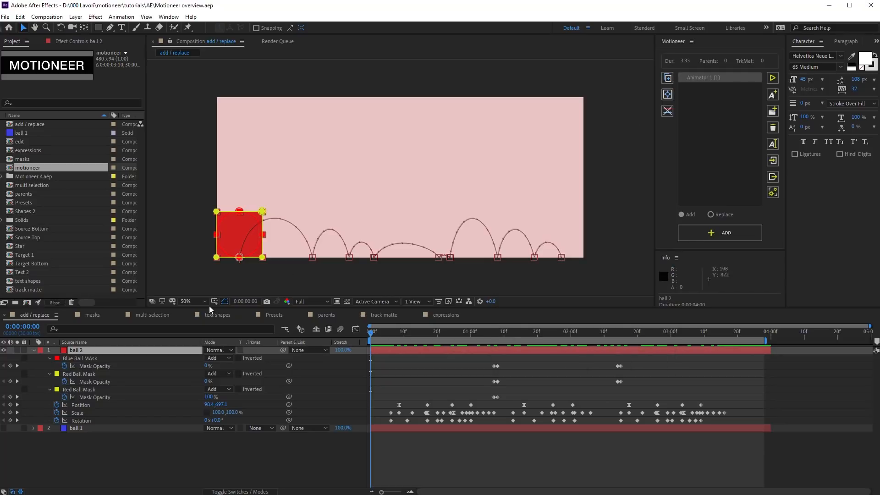
Step: Save only the ball's Position and Rotation as the animator 'Animator 1 props only'
left_click(84, 404)
left_click(81, 420, "ctrl")
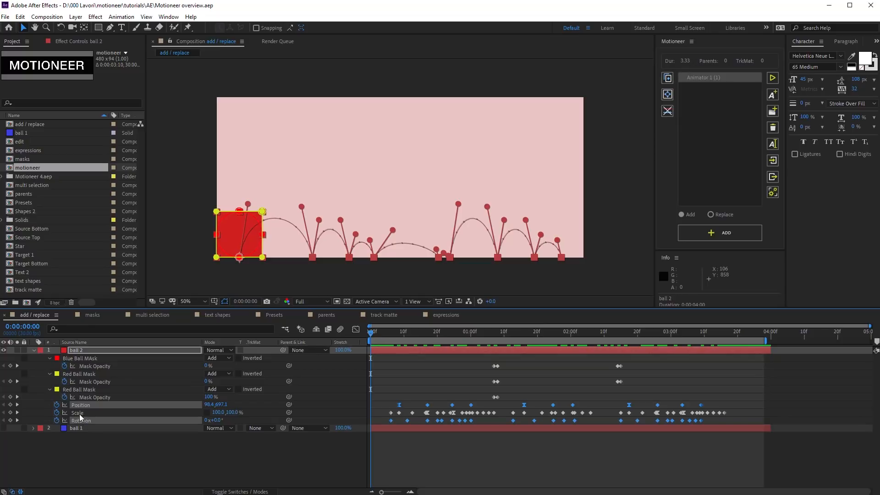
left_click(771, 96)
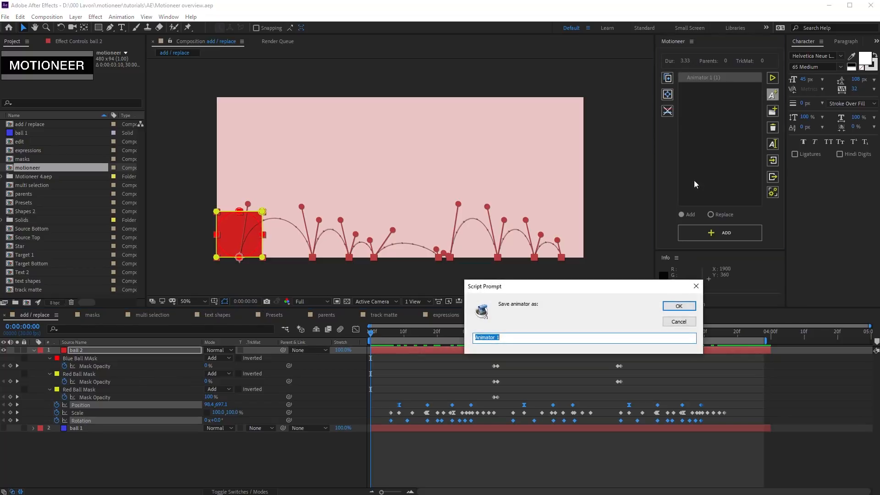
key("End")
type("props only")
left_click(673, 306)
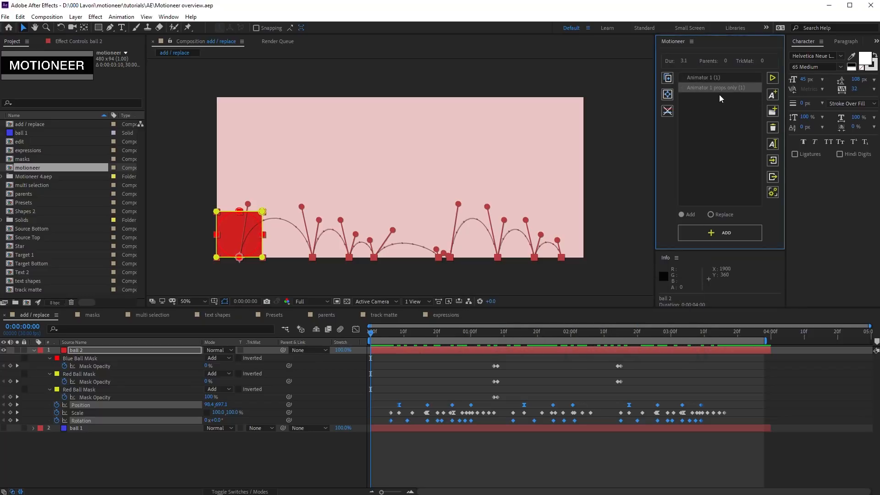
Step: In the masks composition, create a Motioneer animator folder named 'Folder 1'
left_click(94, 315)
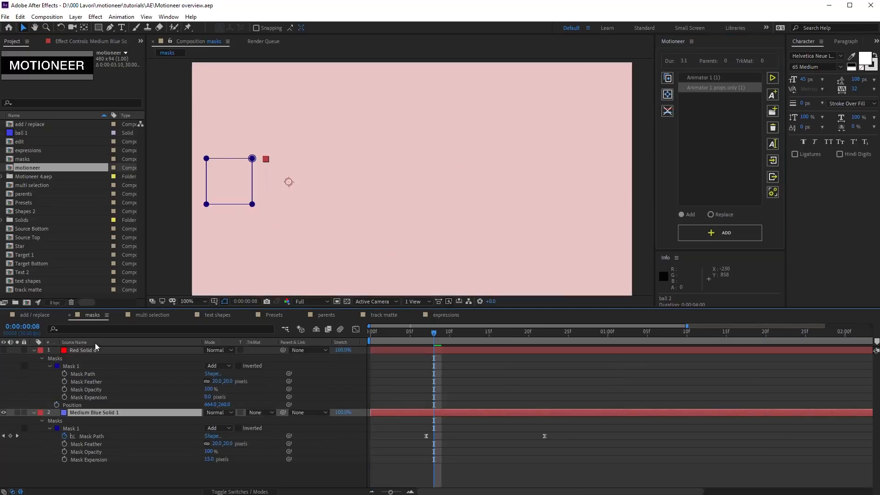
left_click_drag(430, 337, 444, 361)
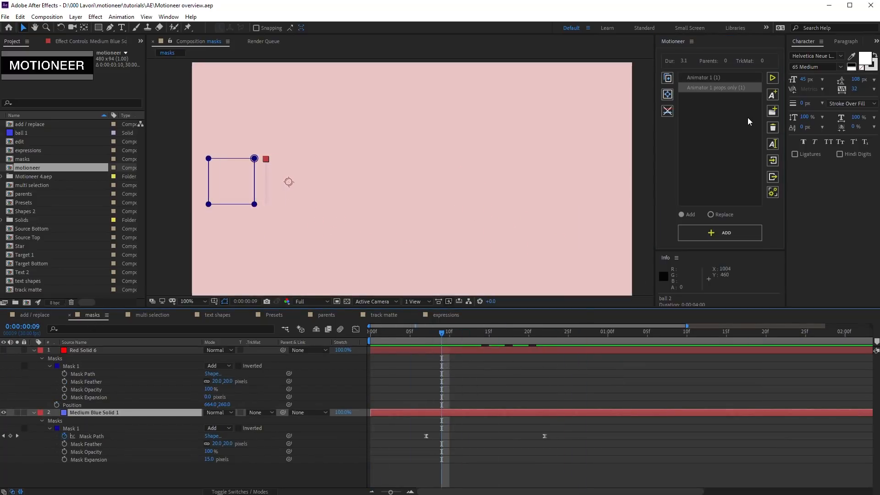
left_click(771, 113)
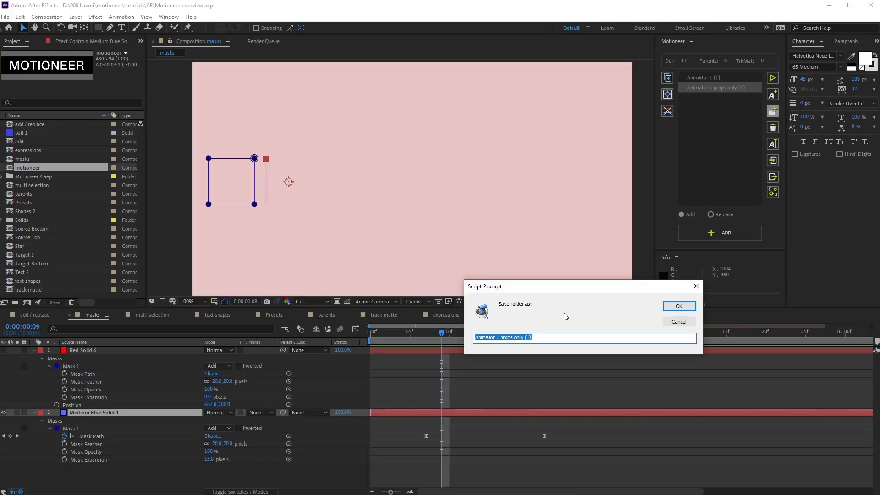
type("Folder 1")
key("Return")
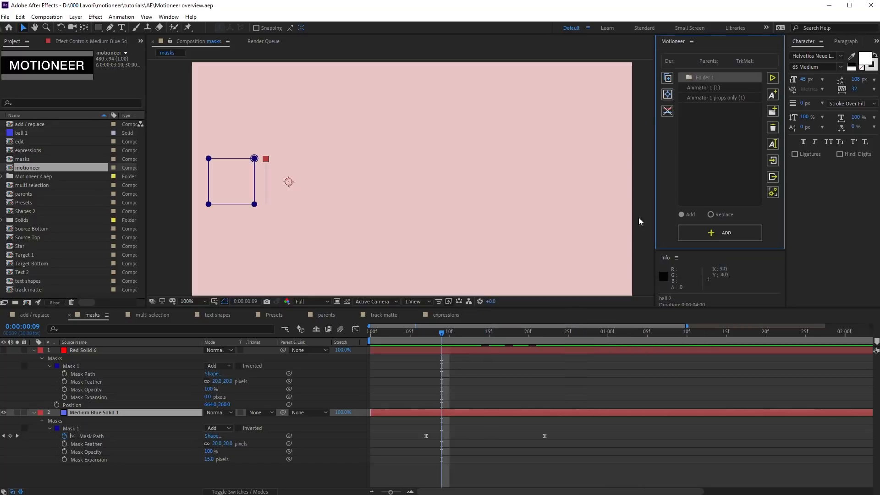
Step: Save the selected mask layers as 'Animator 2' inside Folder 1
left_click(705, 77)
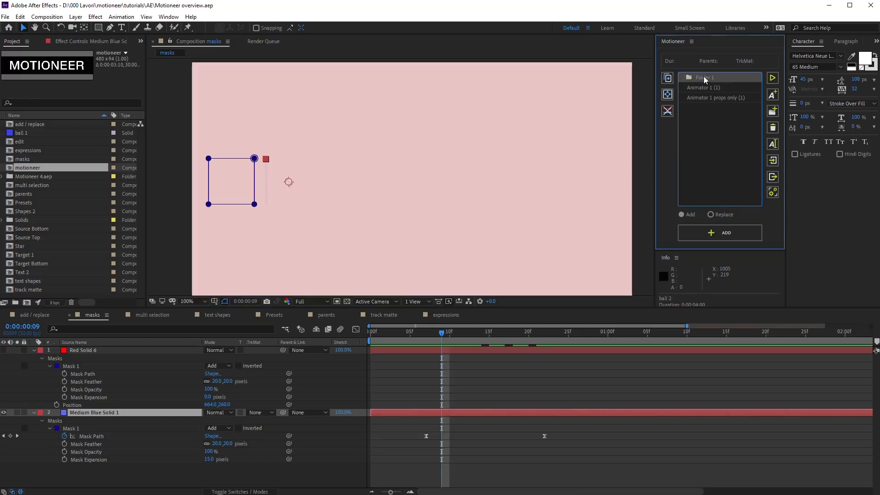
left_click(772, 98)
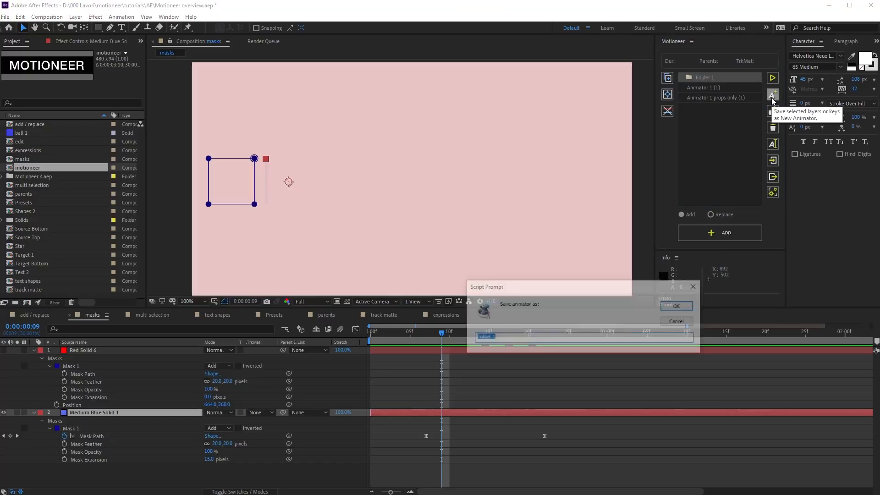
type("Animator 2")
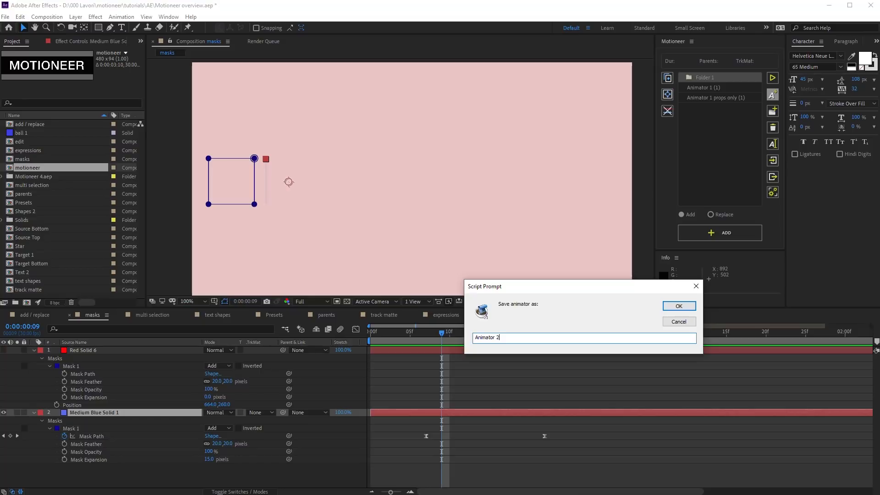
key("Return")
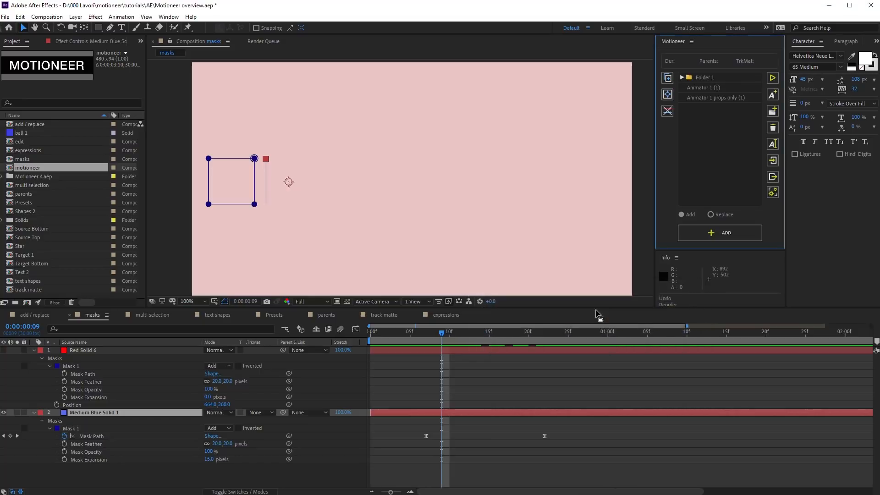
left_click(713, 77)
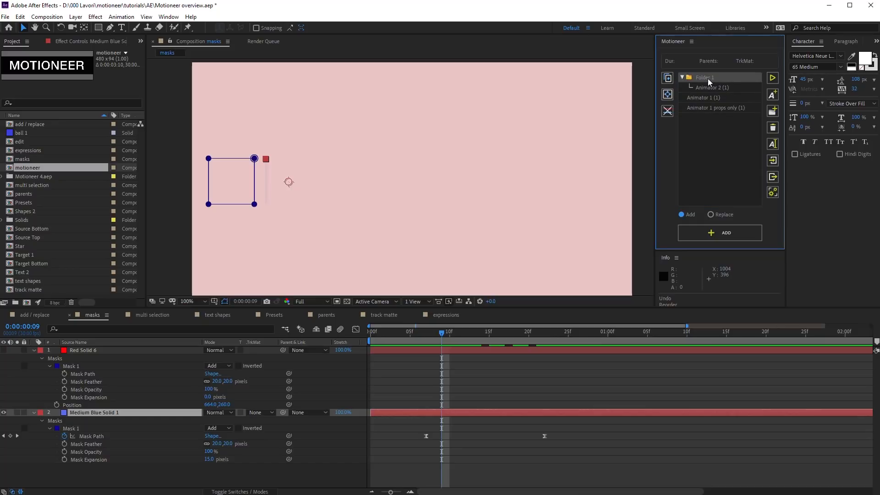
left_click(724, 76)
left_click(715, 111)
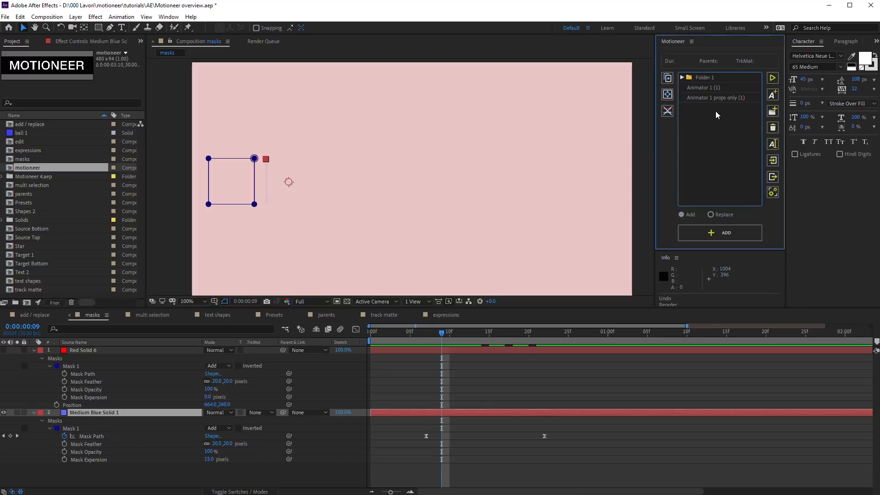
Step: Save the multi selection comp's two-shape animation as 'Multi Animator', then open the text shapes comp
left_click(151, 315)
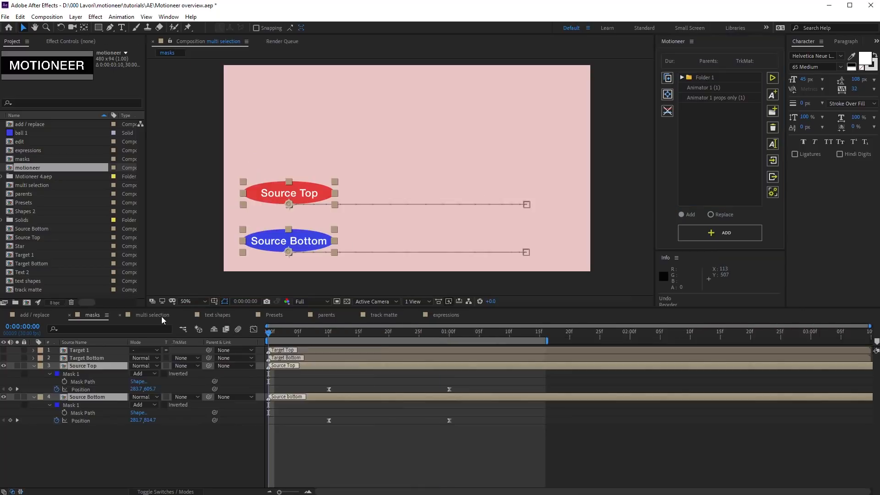
left_click_drag(279, 331, 214, 345)
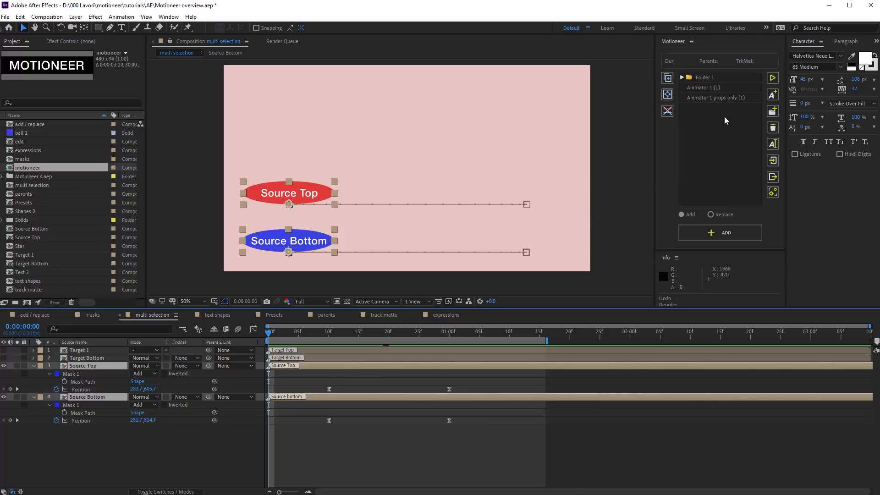
left_click(771, 96)
type("Multi ")
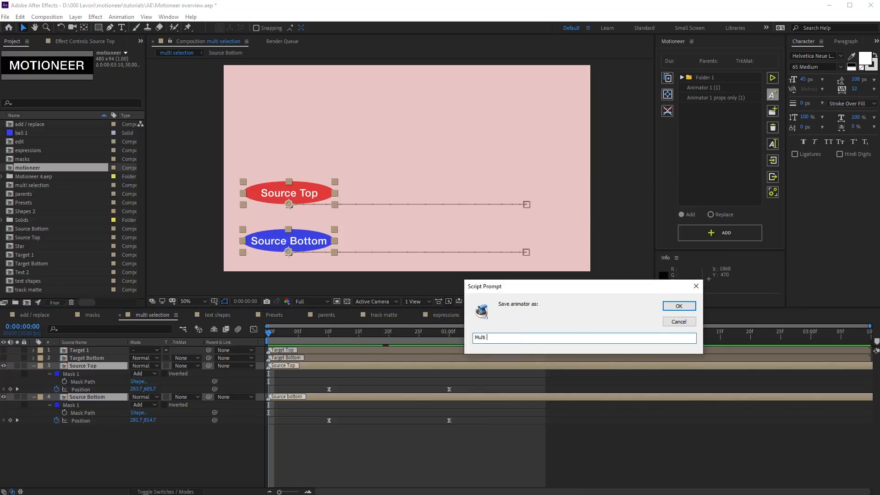
type("Animator")
left_click(679, 305)
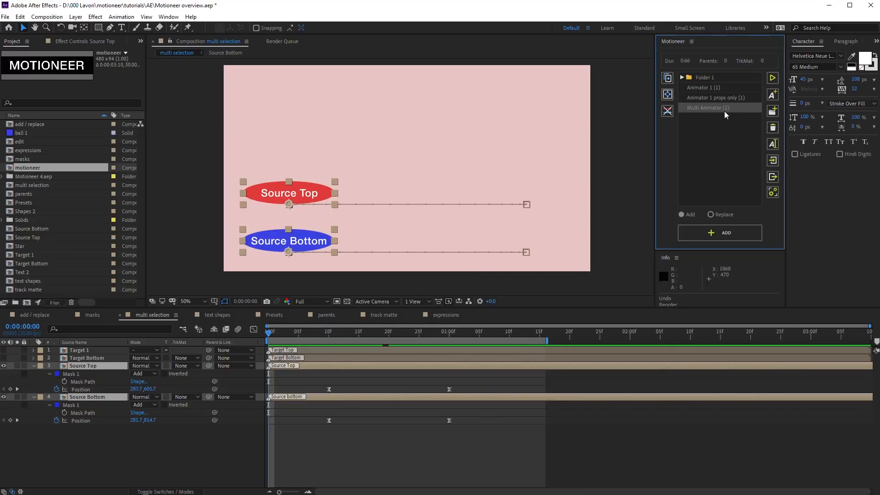
left_click(219, 315)
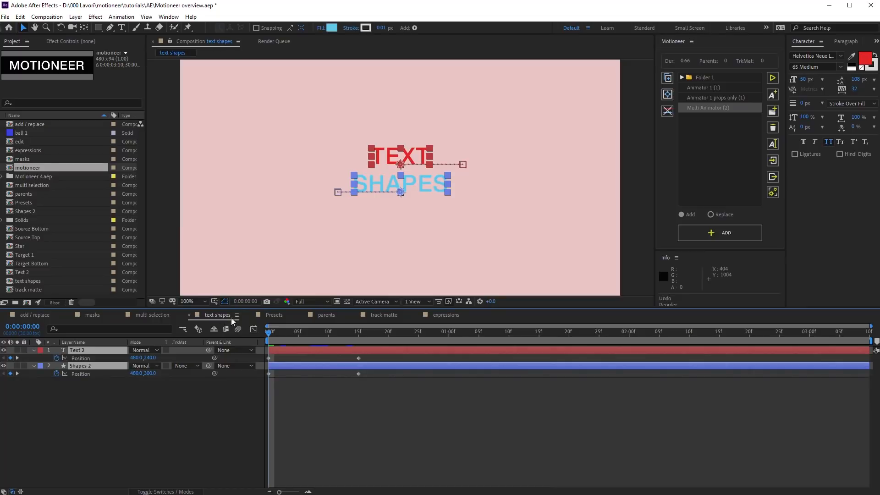
Step: Save the text and shapes animation as 'Text Shapes Animator', then switch to the Presets comp
left_click(753, 123)
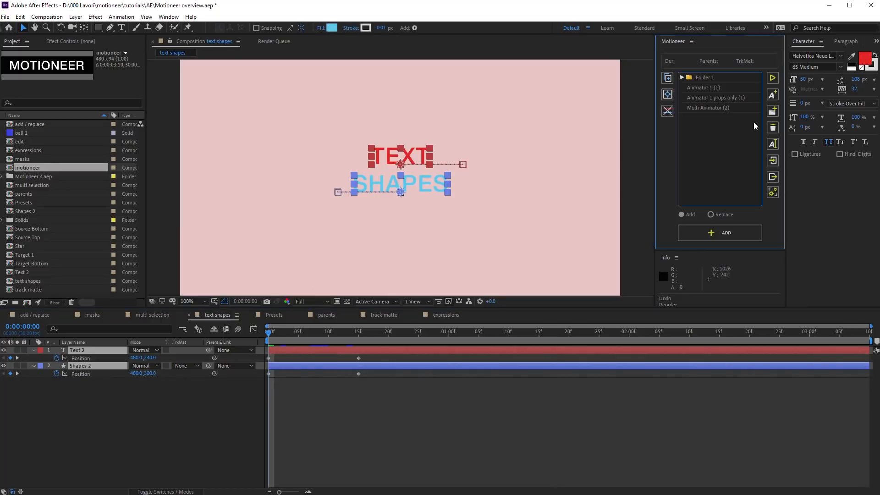
left_click(772, 95)
type("Tex")
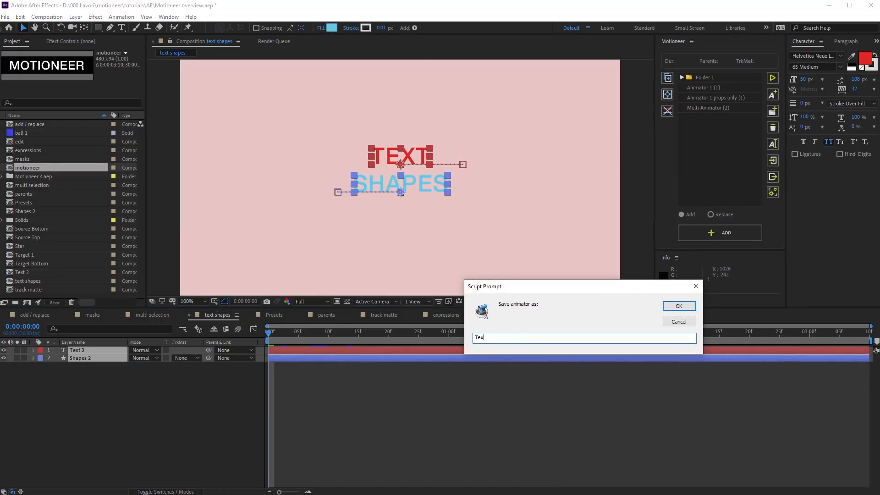
type("t Shapes Animator")
left_click(677, 306)
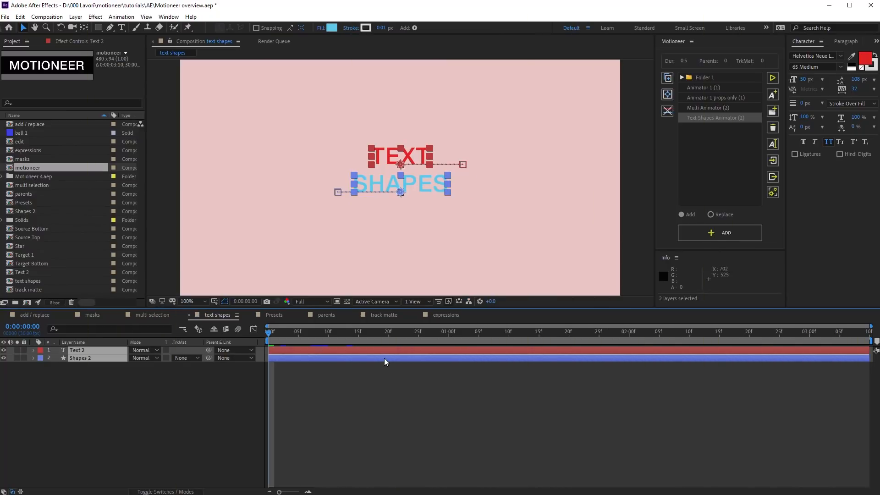
left_click(277, 315)
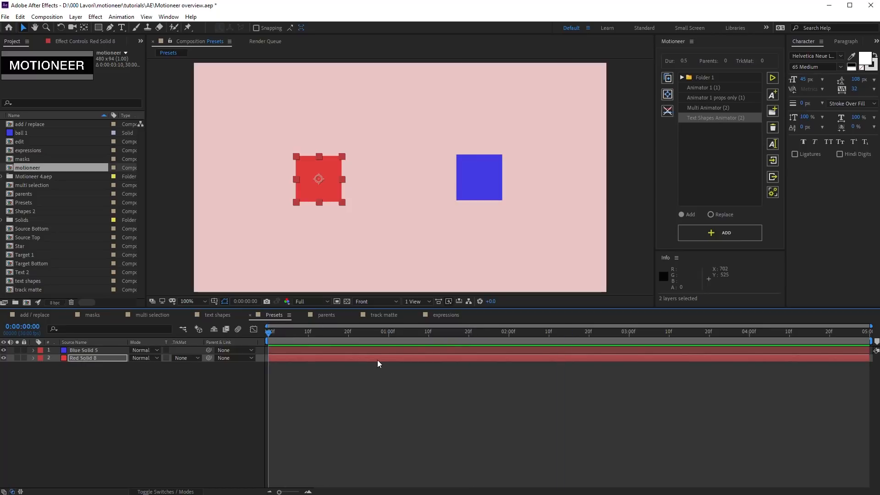
Step: Add Animator 1, including its masks, to the red solid and preview the bounce
left_click(711, 88)
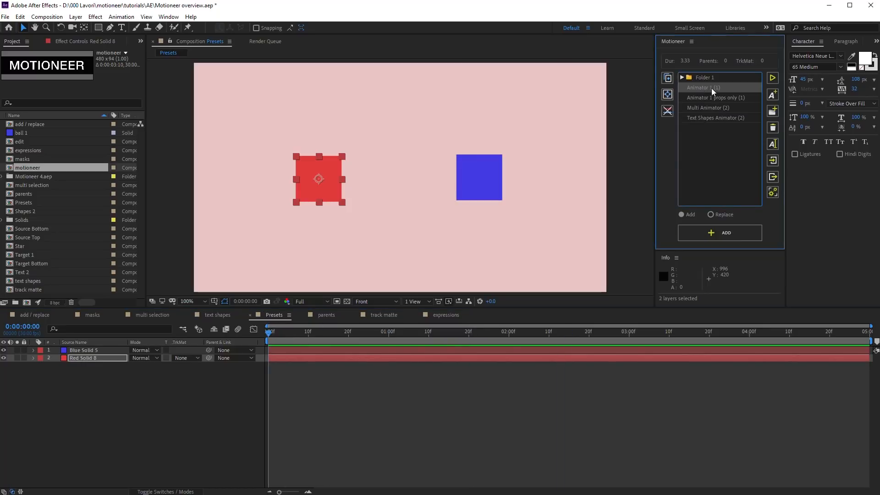
left_click(702, 232)
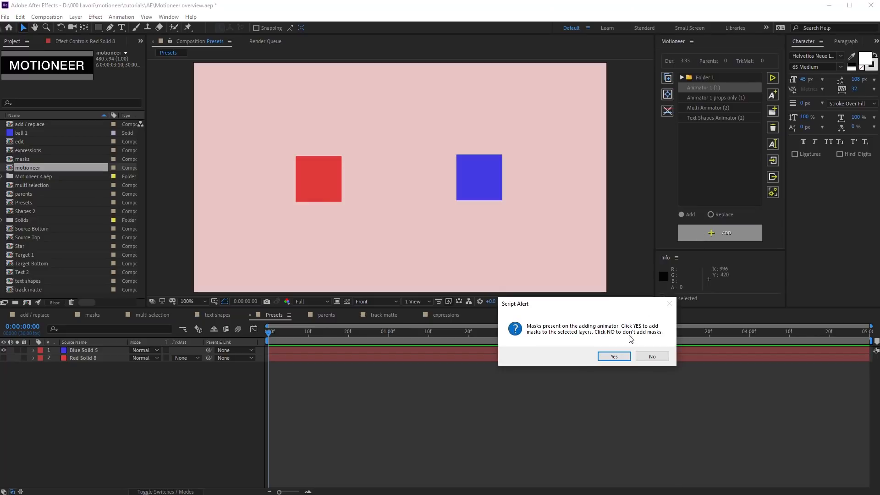
left_click(614, 356)
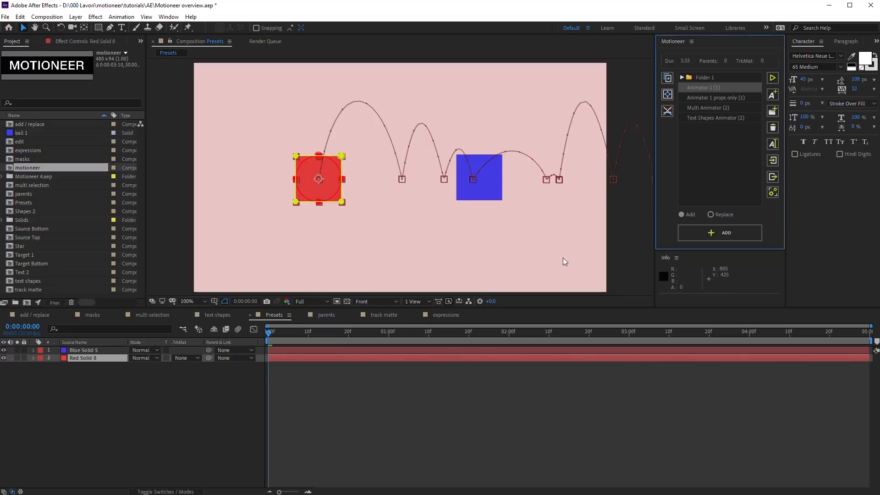
key("comma")
key("comma")
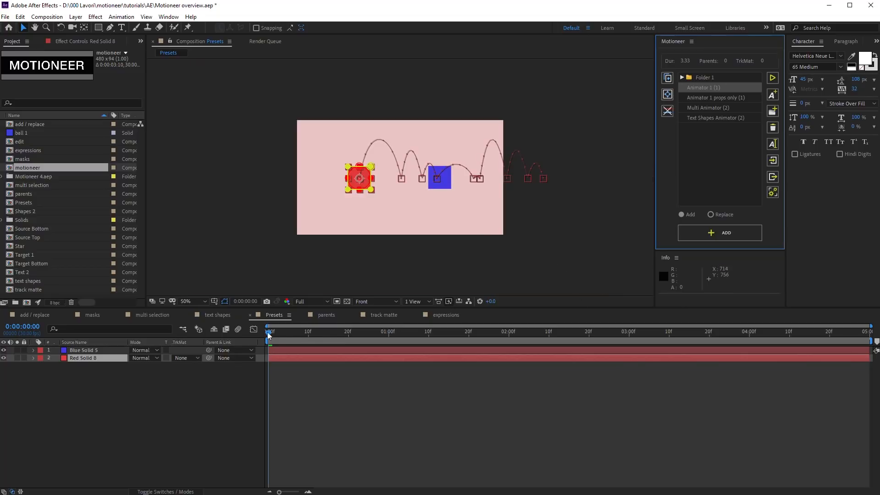
left_click(282, 356)
key("u")
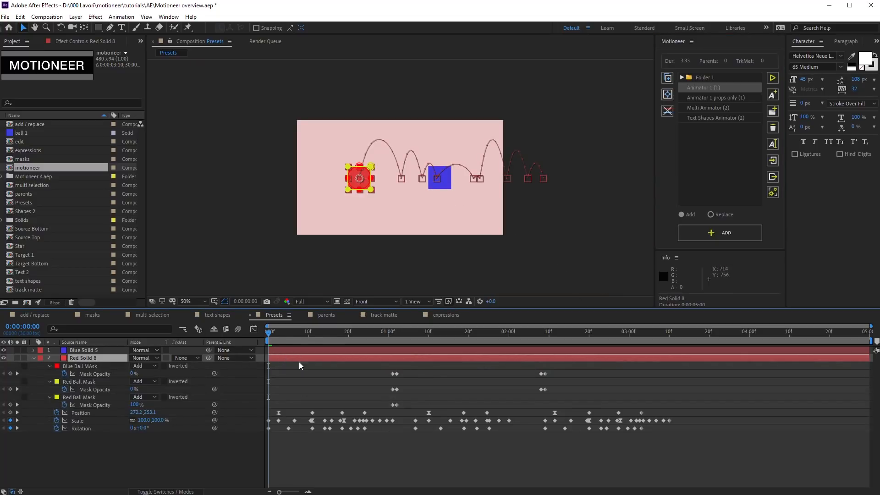
key("space")
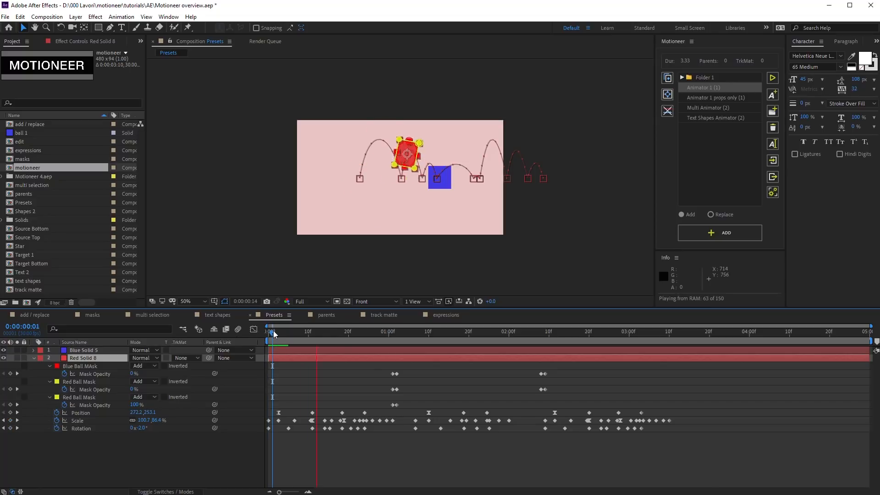
key("space")
left_click_drag(274, 331, 258, 332)
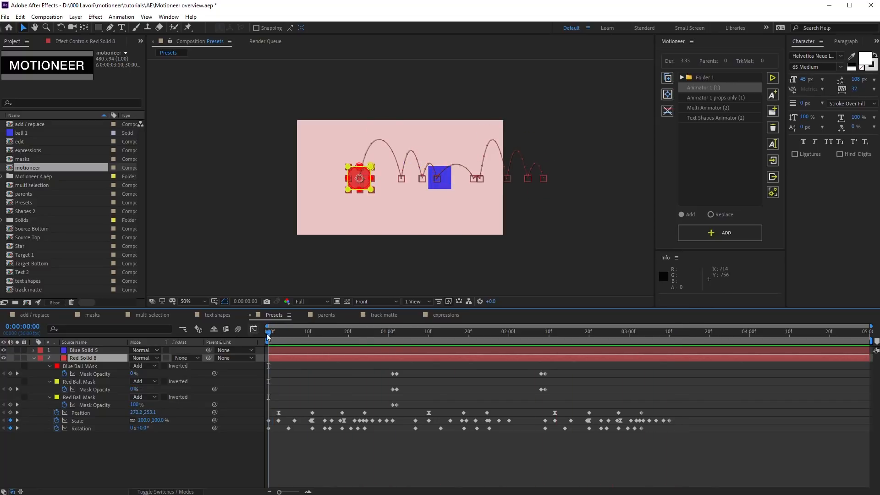
Step: Replace the red solid's animation with Animator 1 in Replace mode and preview it
left_click(710, 214)
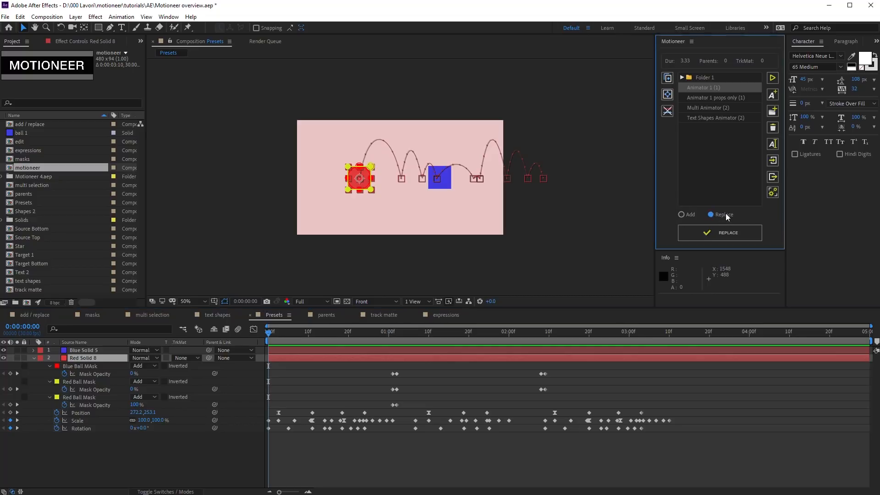
key("slash")
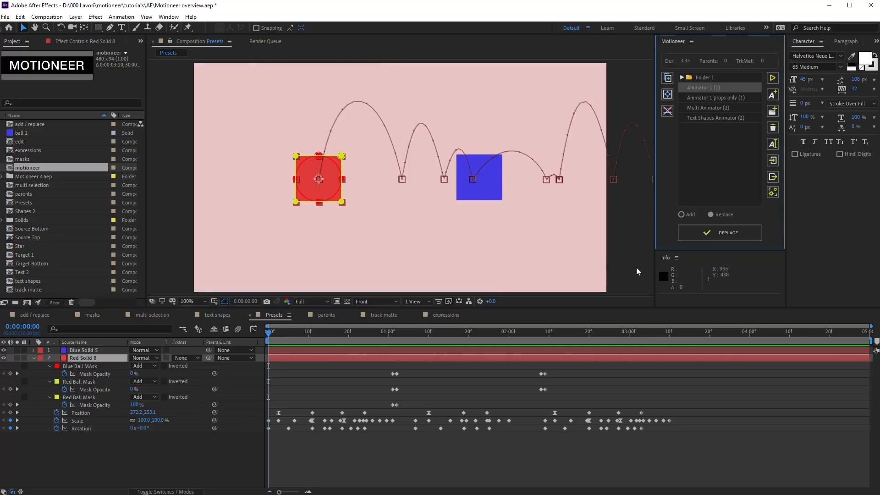
left_click(711, 232)
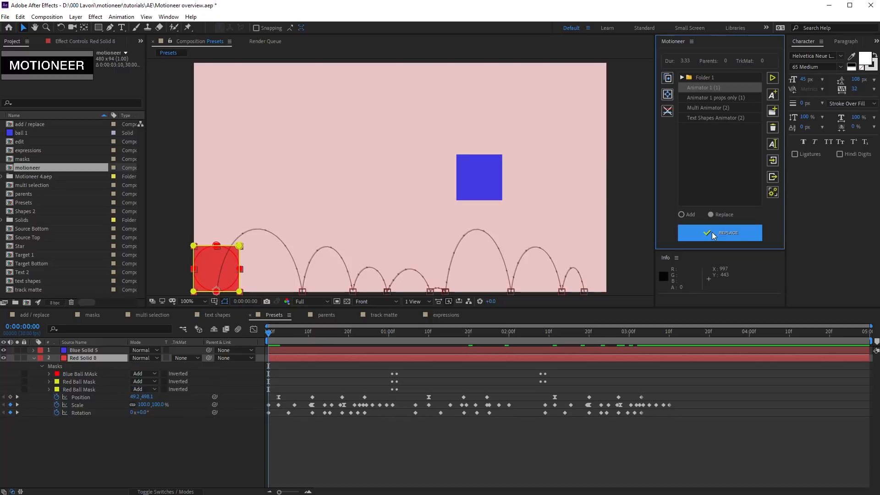
left_click(268, 338)
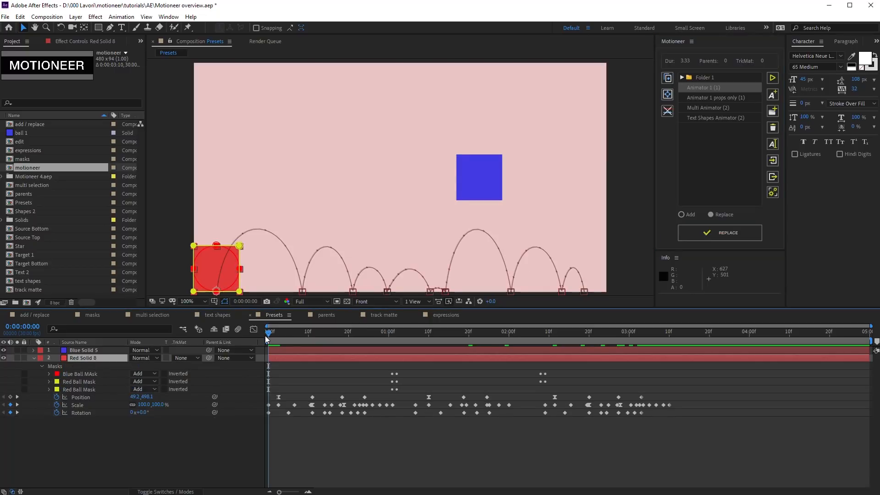
key("space")
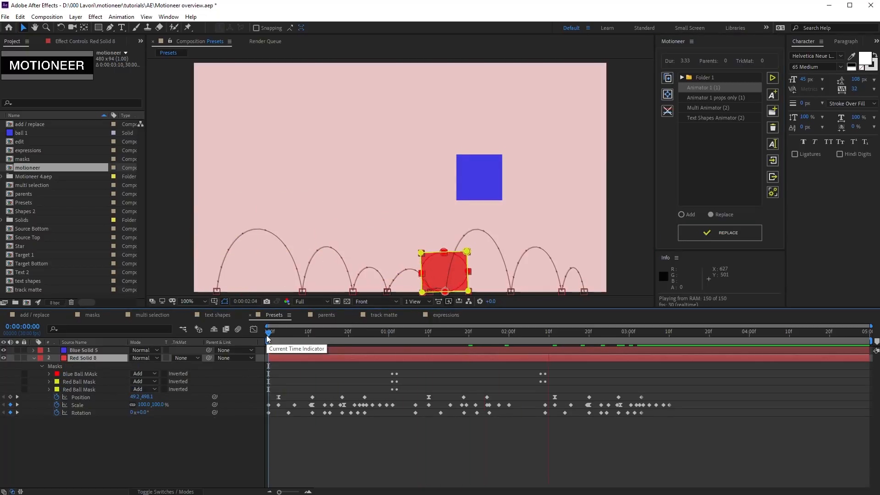
key("space")
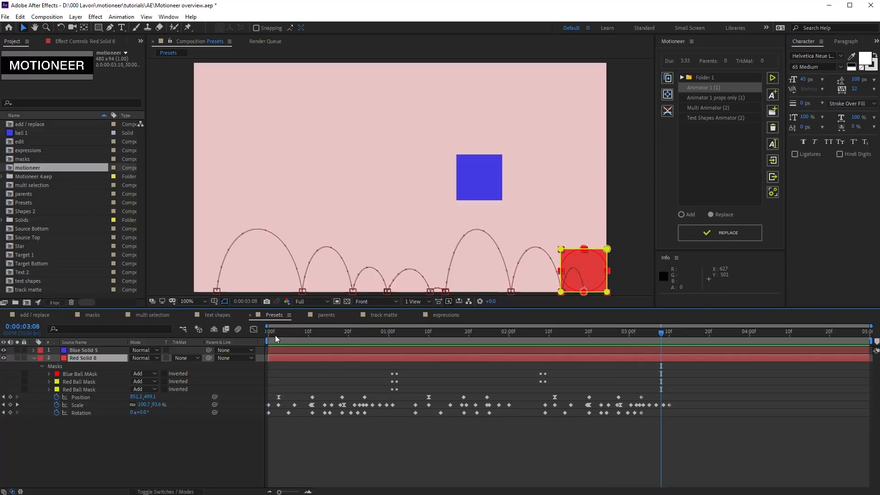
Step: Replace Red Solid 8's animation with 'Animator 1 props only', dropping the masks, and preview
left_click(268, 334)
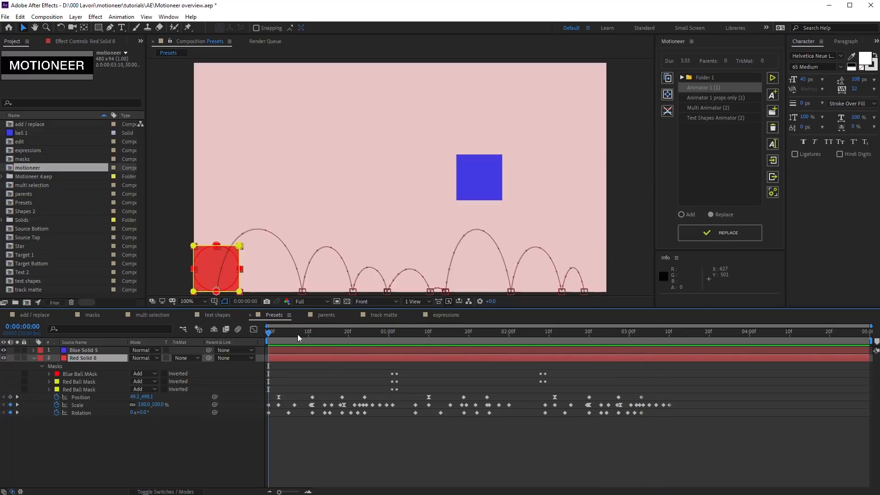
left_click(720, 98)
left_click(711, 229)
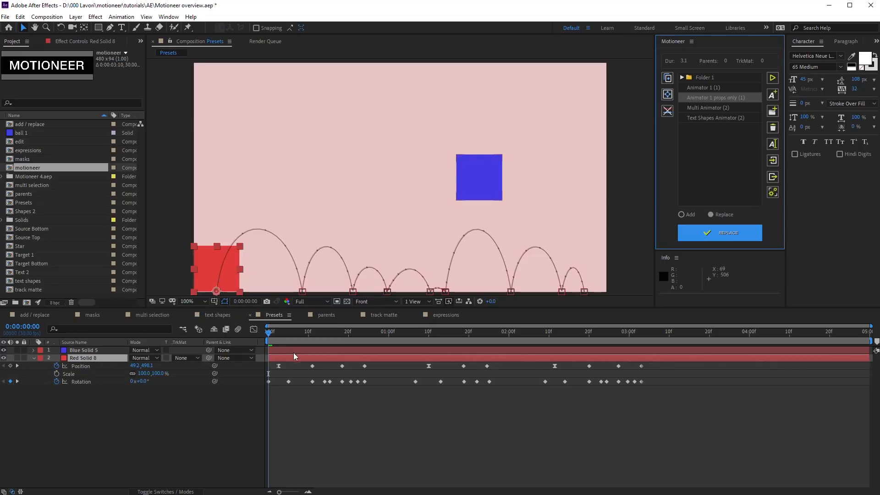
key("space")
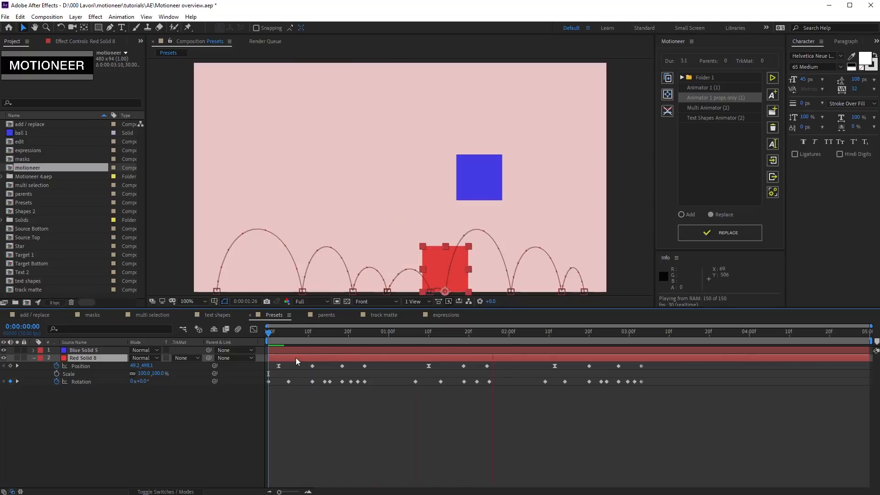
key("space")
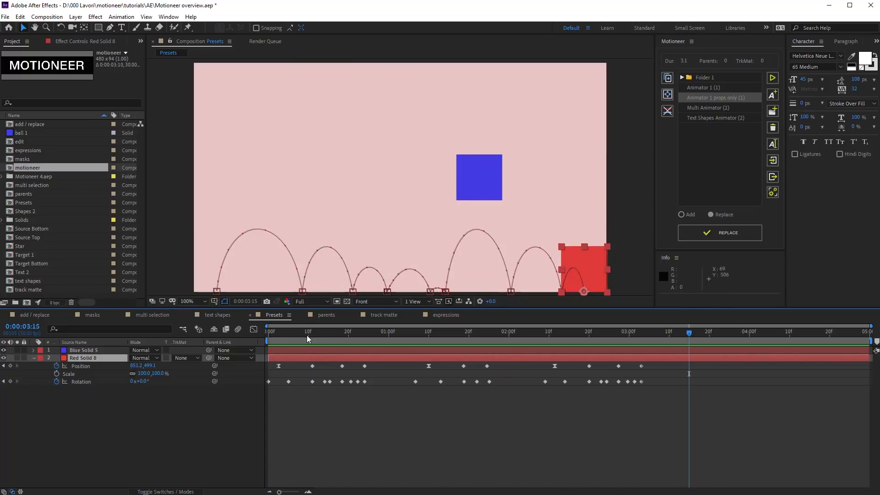
Step: Try Multi Animator on the red solid alone, dismiss the two-layer error, and add Blue Solid 5 to the selection
left_click(717, 108)
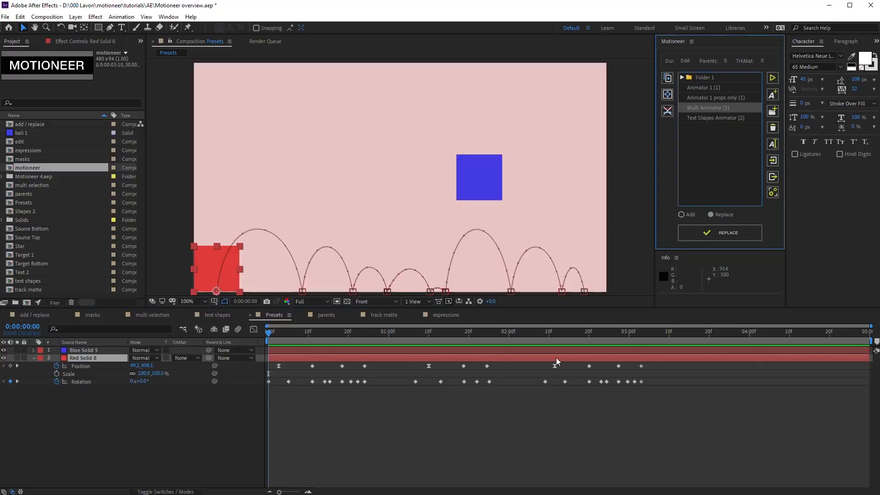
left_click(705, 234)
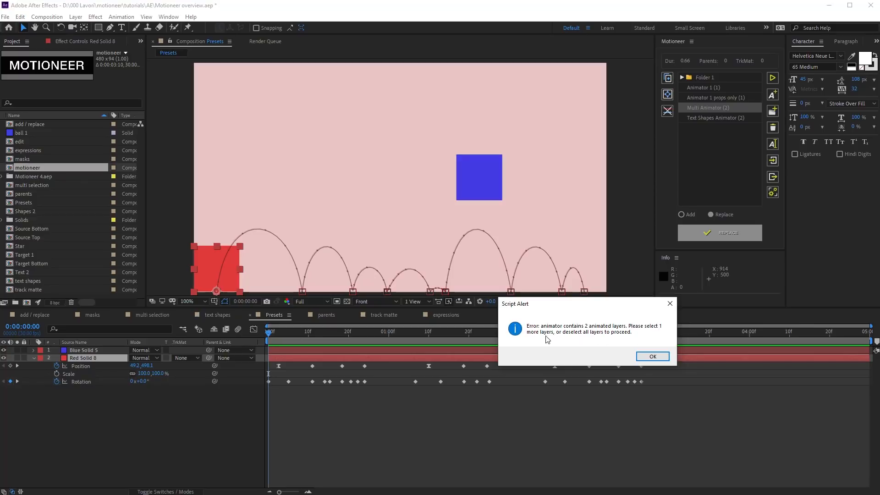
left_click(642, 356)
left_click(640, 351, "shift")
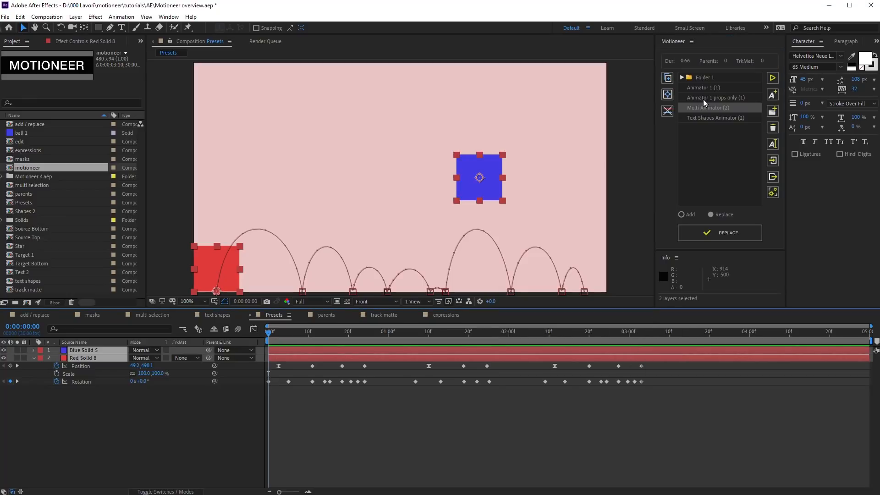
Step: Replace both squares' animation with Multi Animator (2), turning them into sliding circles
left_click(742, 100)
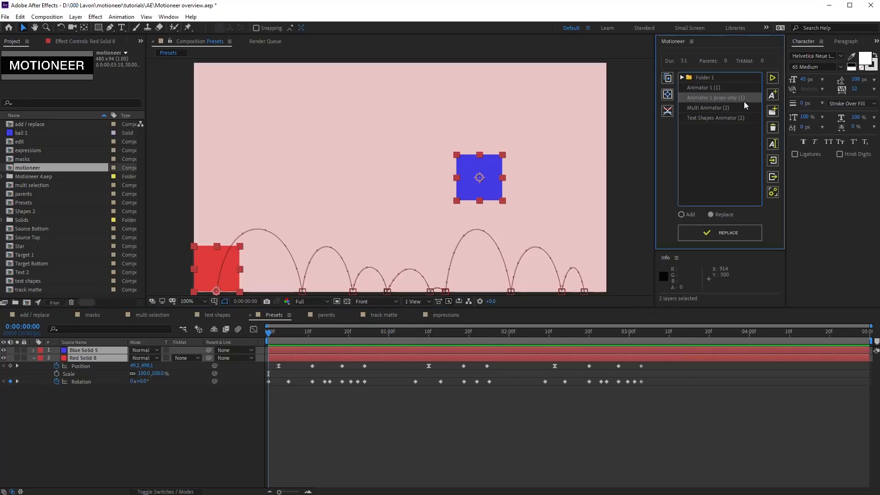
left_click(716, 233)
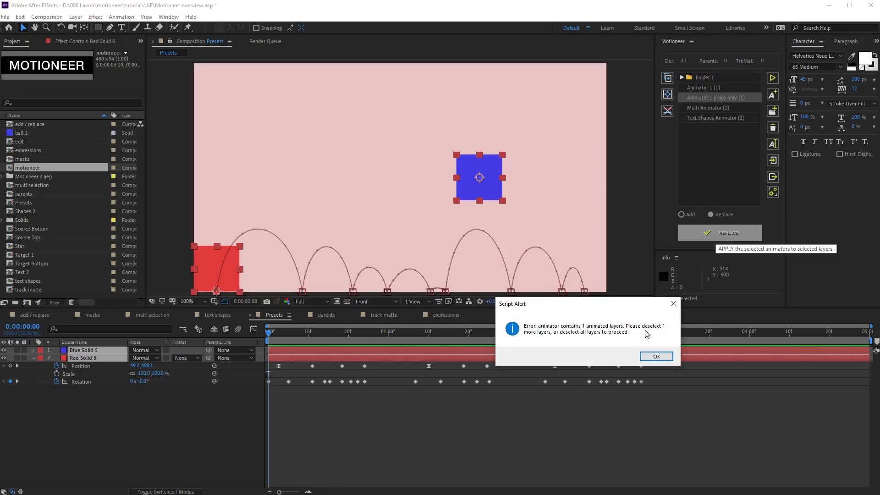
left_click(656, 354)
left_click(705, 108)
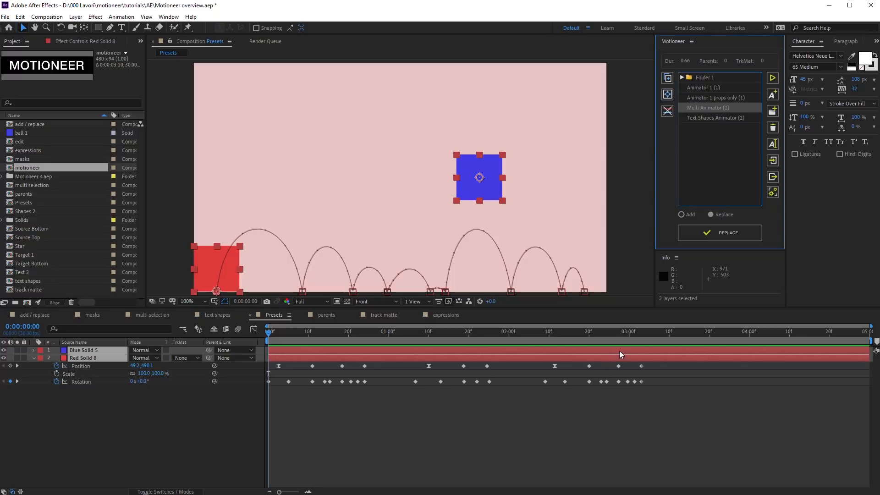
left_click(700, 235)
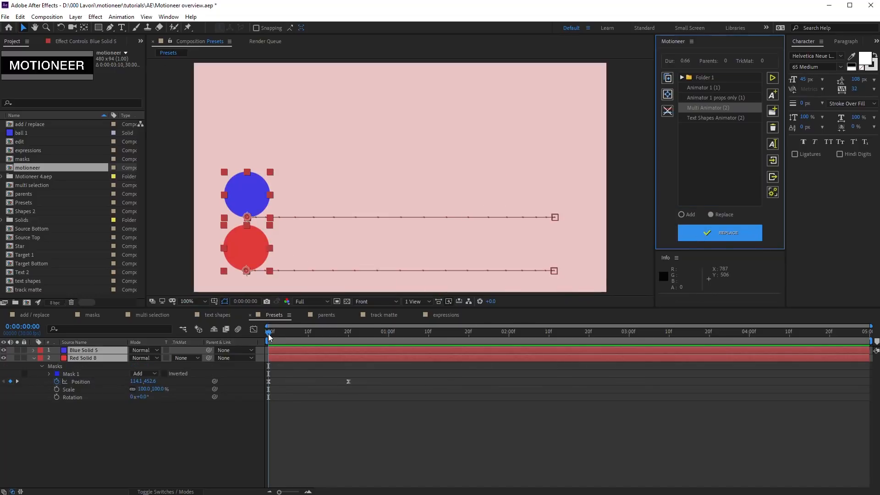
Step: Preview the circle animation, then delete both circle layers from Presets
left_click(268, 337)
key("space")
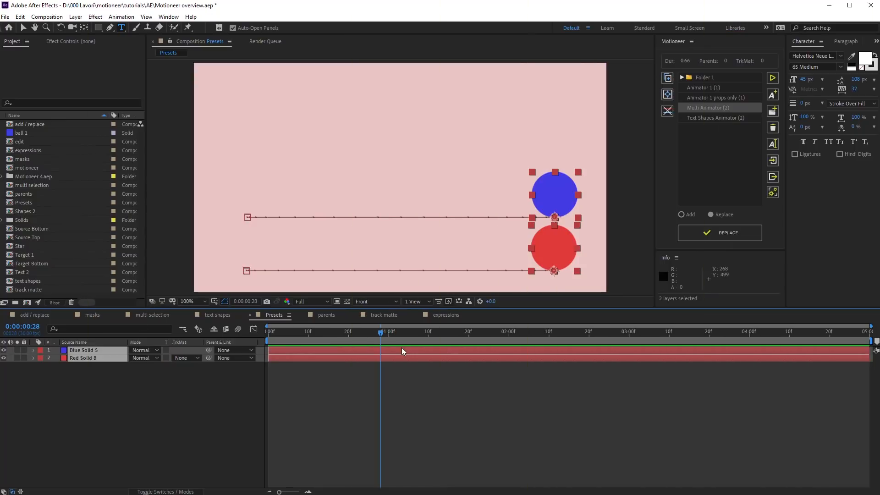
key("Delete")
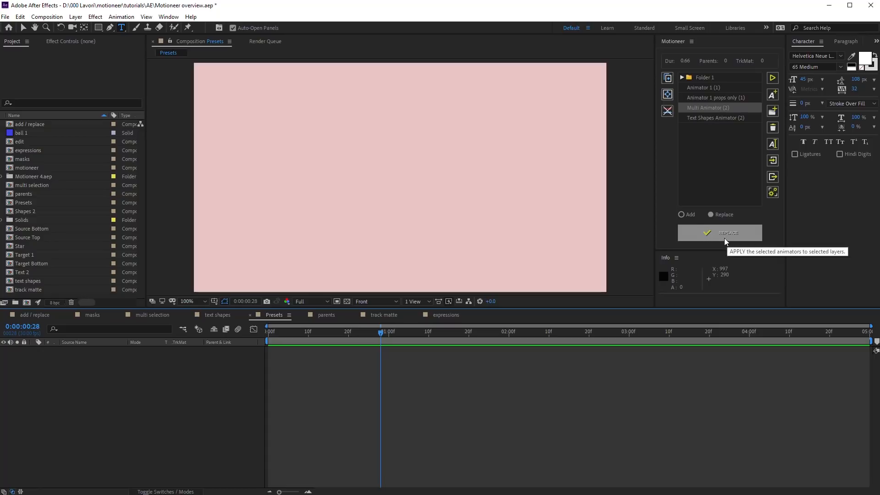
Step: Apply Multi Animator to the empty Presets comp, creating Missing Layer 1 and 2, and preview
double_click(713, 109)
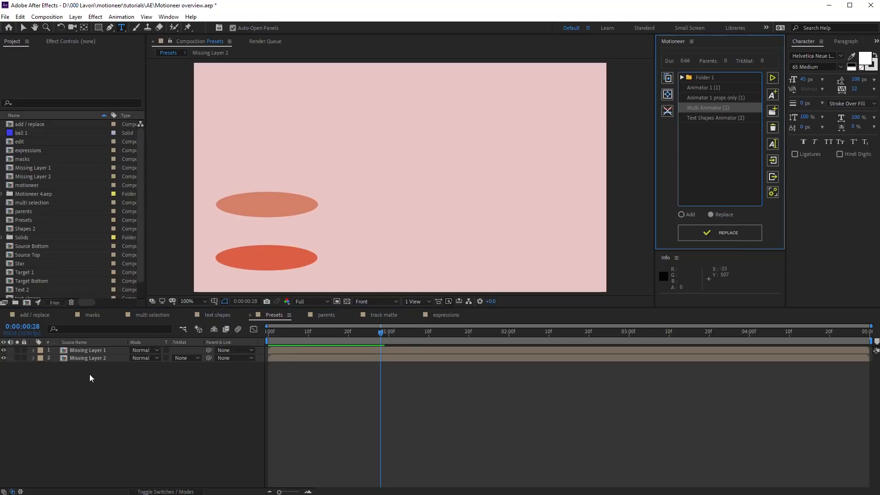
left_click_drag(87, 375, 99, 350)
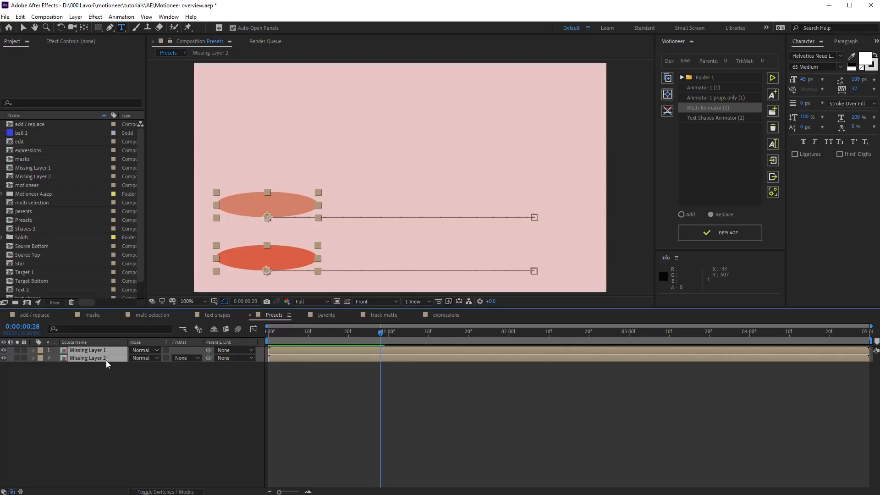
key("space")
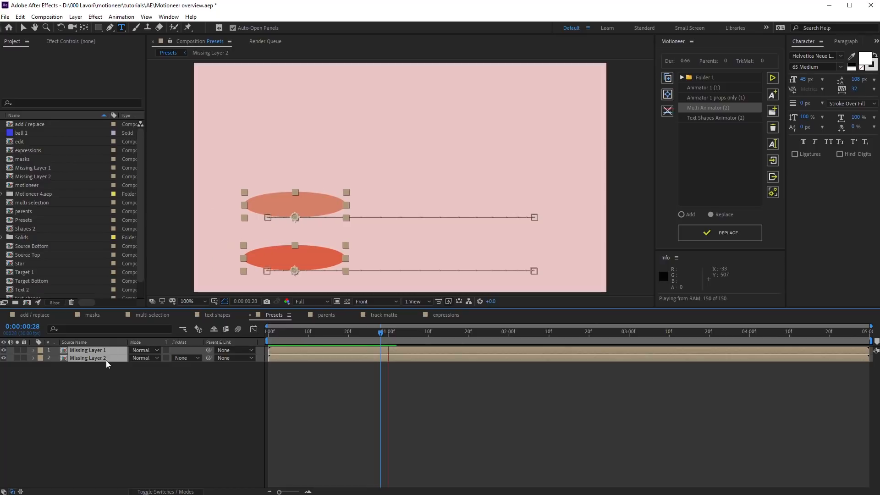
key("u")
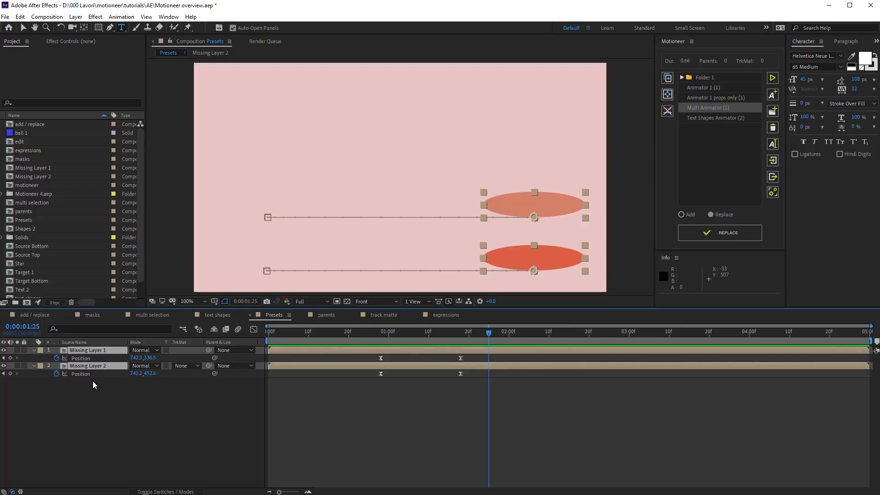
left_click(93, 380)
Step: Open the Missing Layer 1 precomp and place the Star comp inside it
left_click(89, 353)
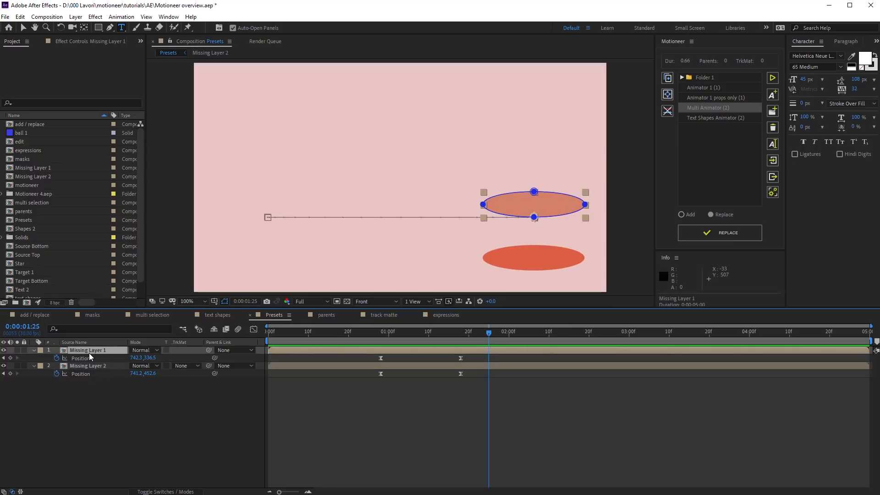
double_click(89, 353)
left_click_drag(12, 265, 401, 178)
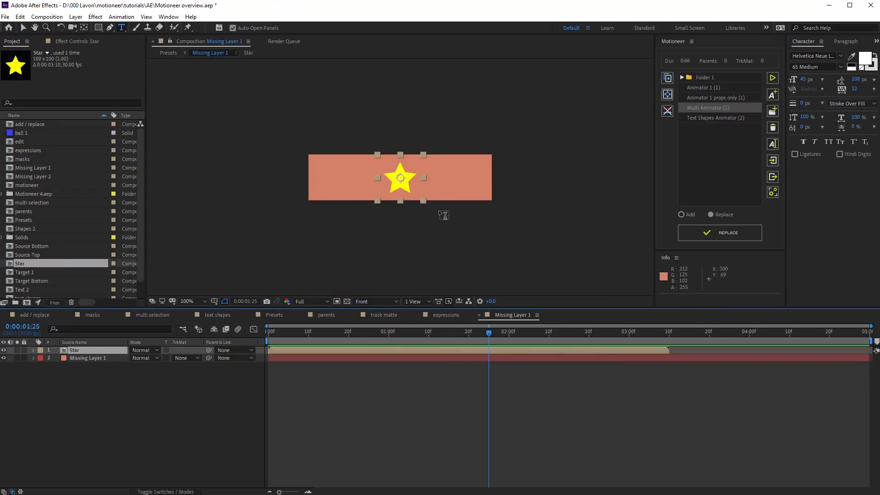
Step: Return to the Presets comp and play the animation from 0:00:00:18
left_click(273, 314)
left_click_drag(482, 332, 338, 337)
key("space")
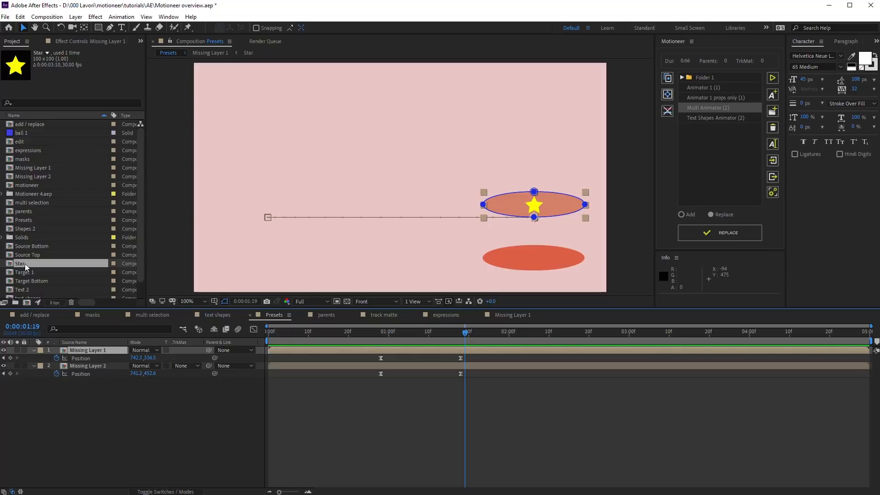
Step: Replace Missing Layer 1 with Star and Missing Layer 2 with motioneer, showing both Position keyframes
left_click_drag(25, 263, 92, 350)
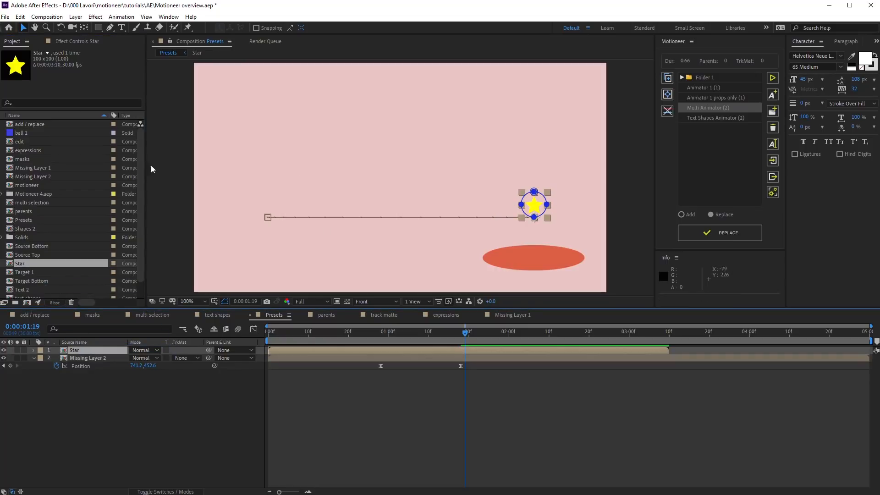
left_click(82, 358)
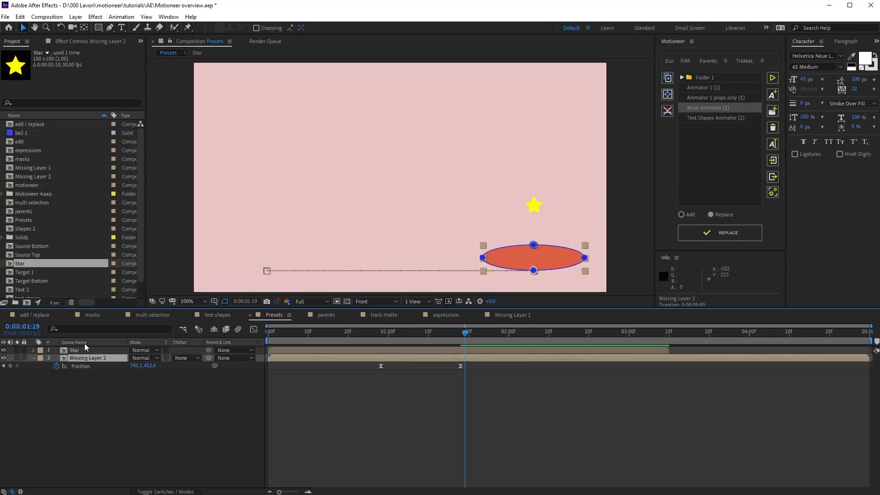
left_click(25, 186)
left_click_drag(29, 186, 92, 357)
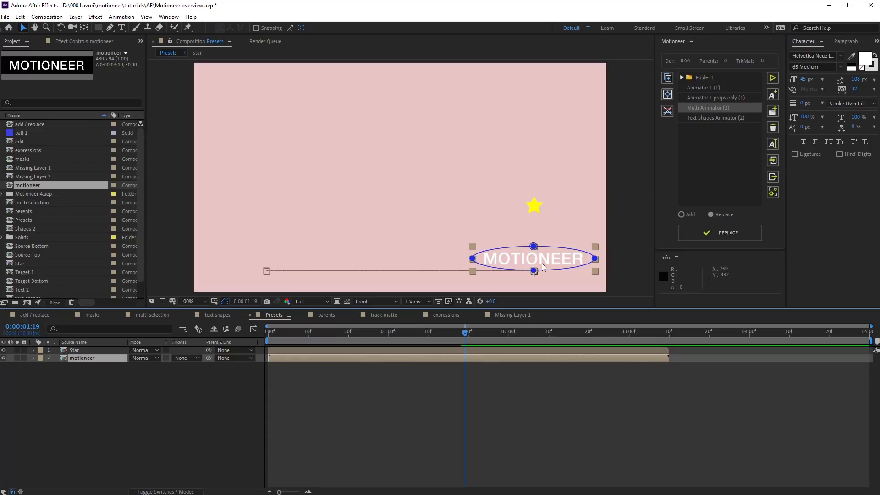
left_click(526, 350, "ctrl")
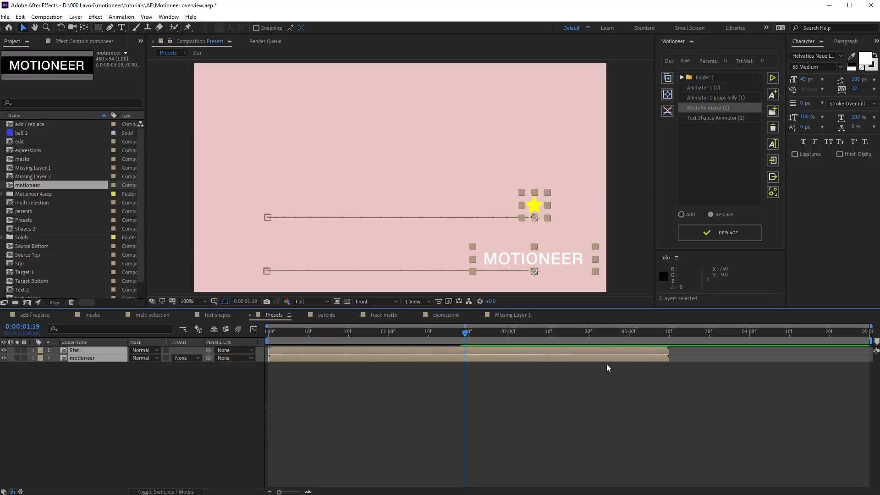
key("u")
left_click_drag(480, 335, 358, 336)
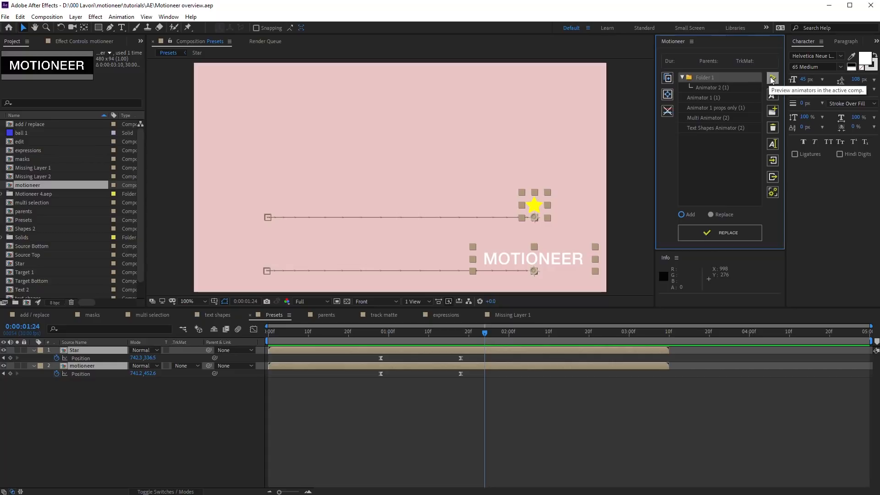
left_click(716, 87)
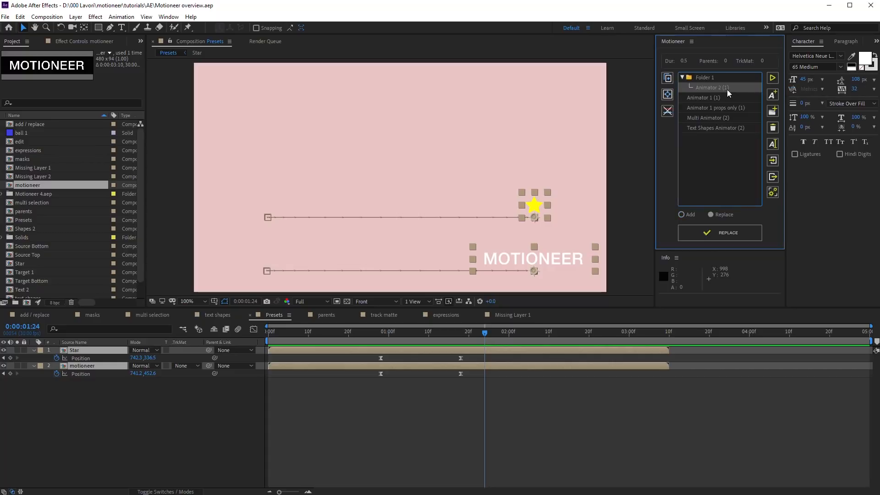
left_click(772, 79)
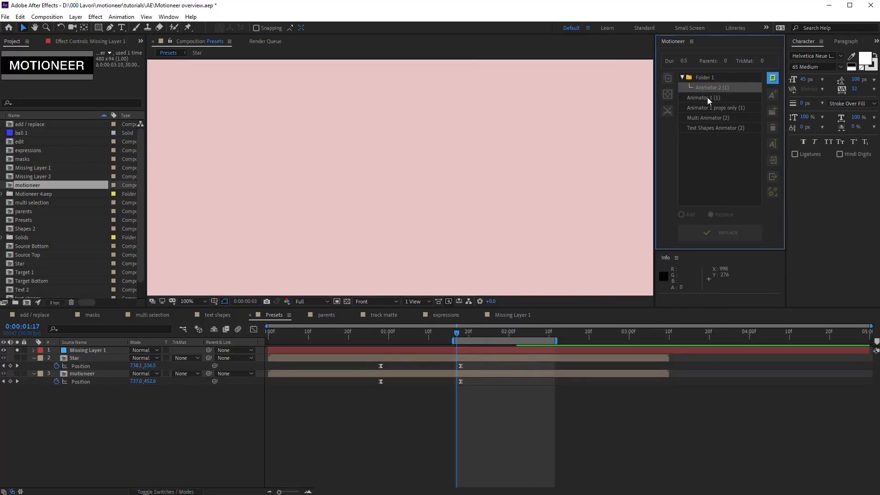
left_click(715, 109)
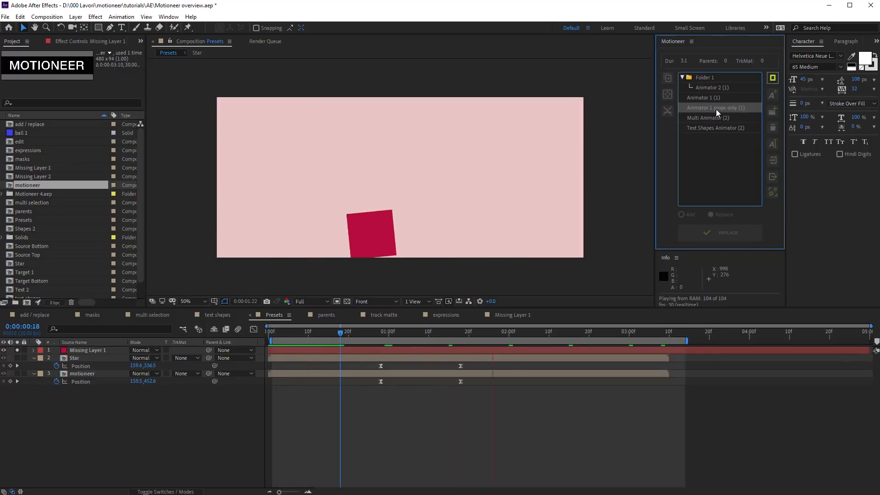
left_click(719, 117)
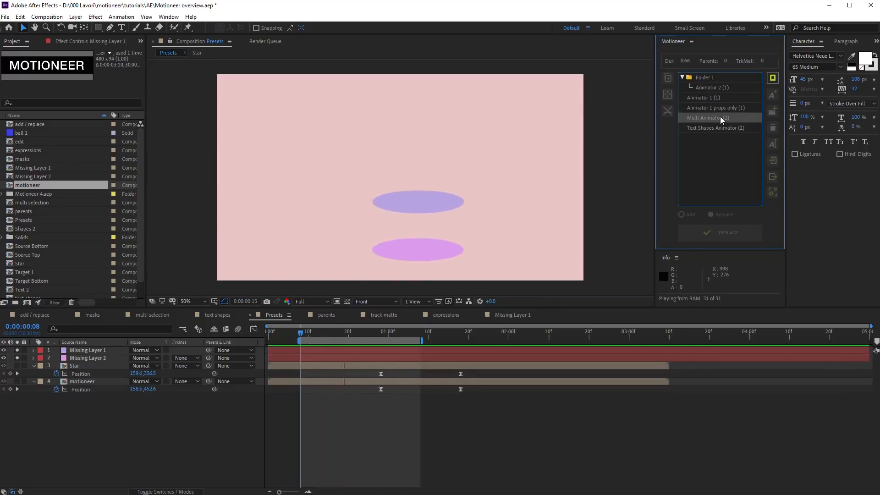
left_click(723, 129)
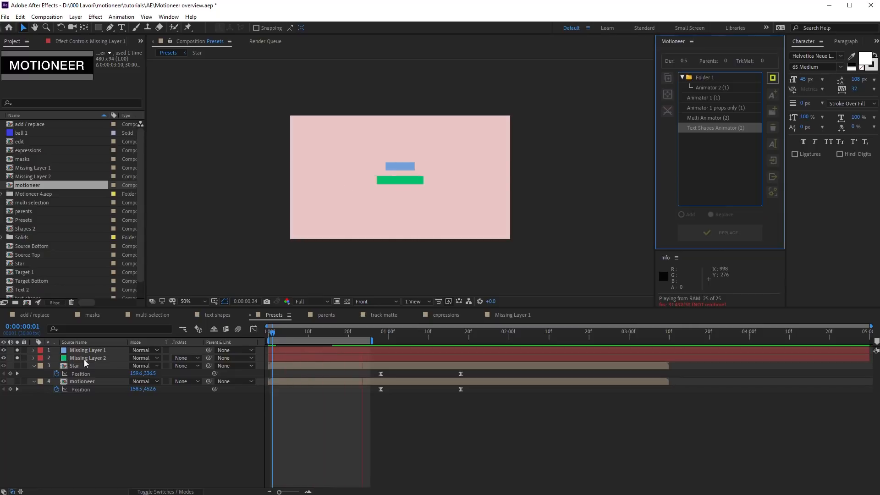
left_click(772, 79)
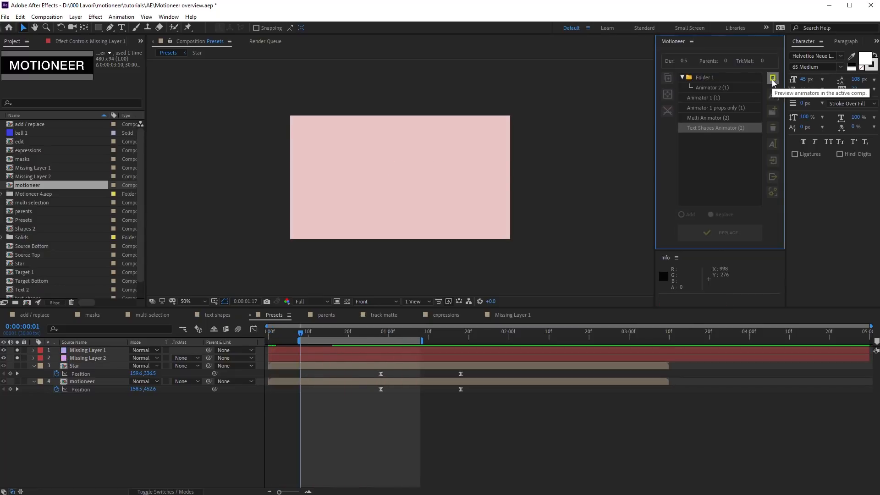
scroll(435, 232, "up", 1)
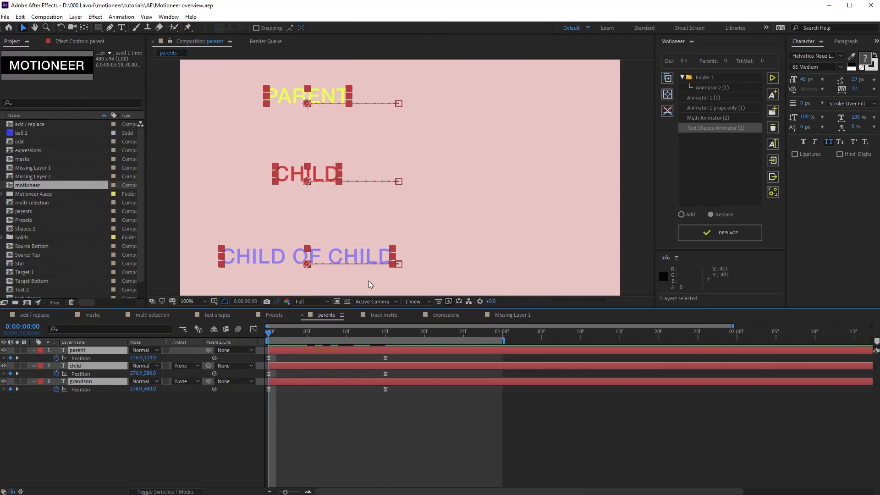
key("space")
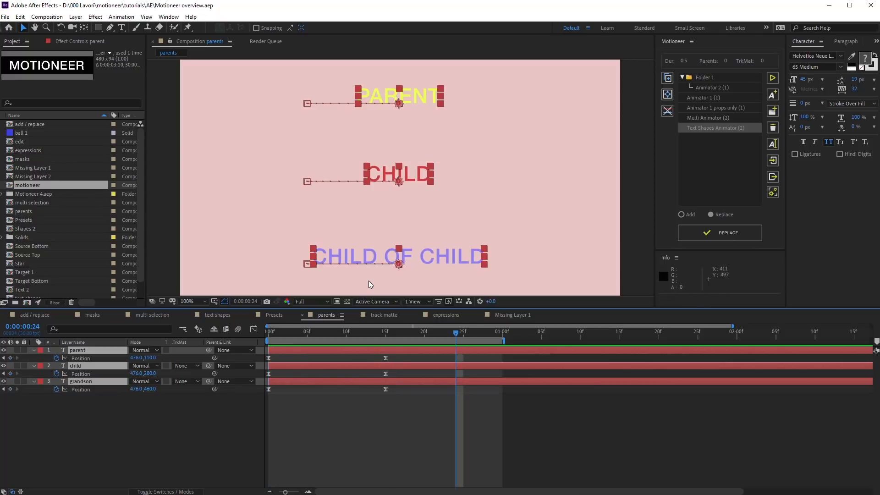
left_click_drag(365, 331, 95, 351)
left_click(107, 411)
left_click(87, 365)
left_click(98, 381)
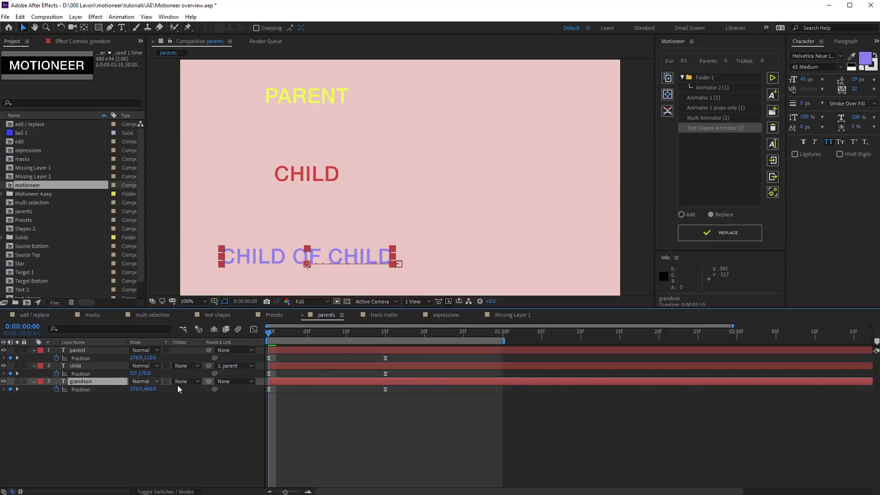
left_click_drag(208, 380, 90, 368)
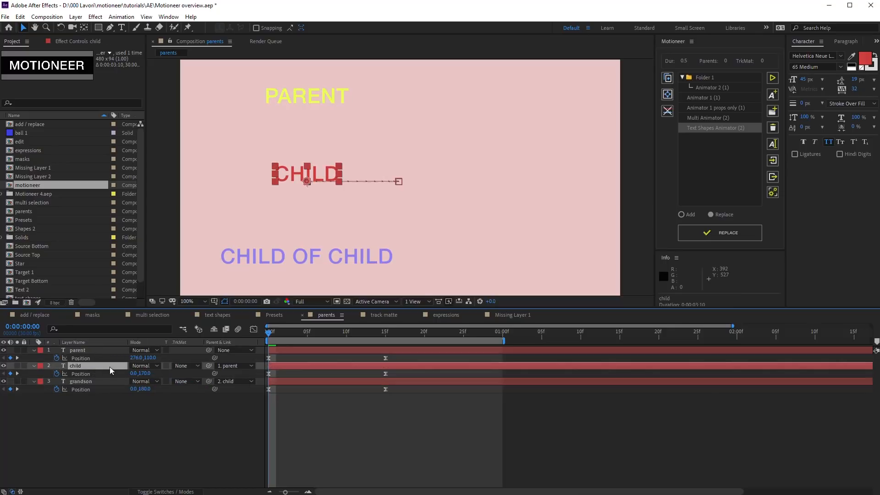
left_click(292, 349)
left_click(301, 382, "shift")
key("space")
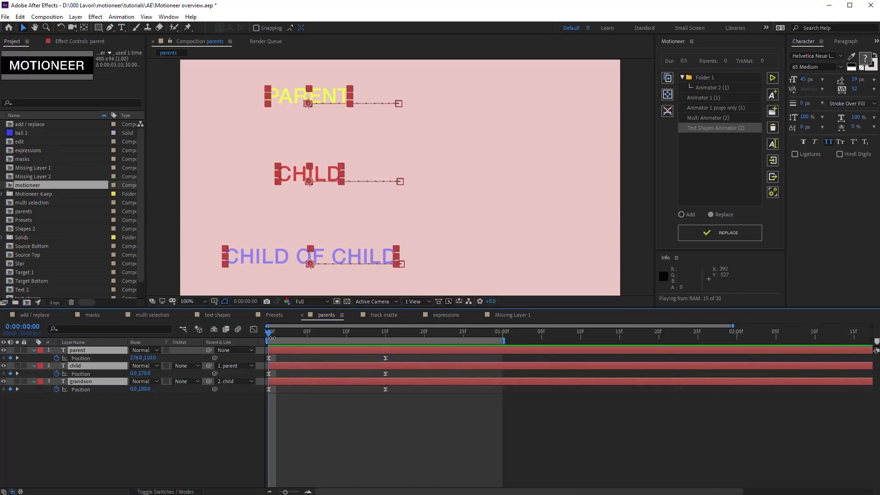
key("space")
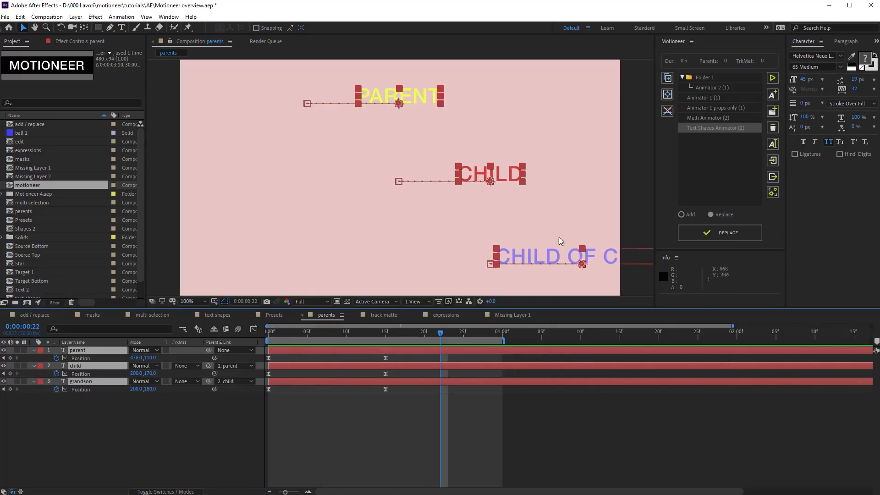
left_click_drag(440, 335, 263, 337)
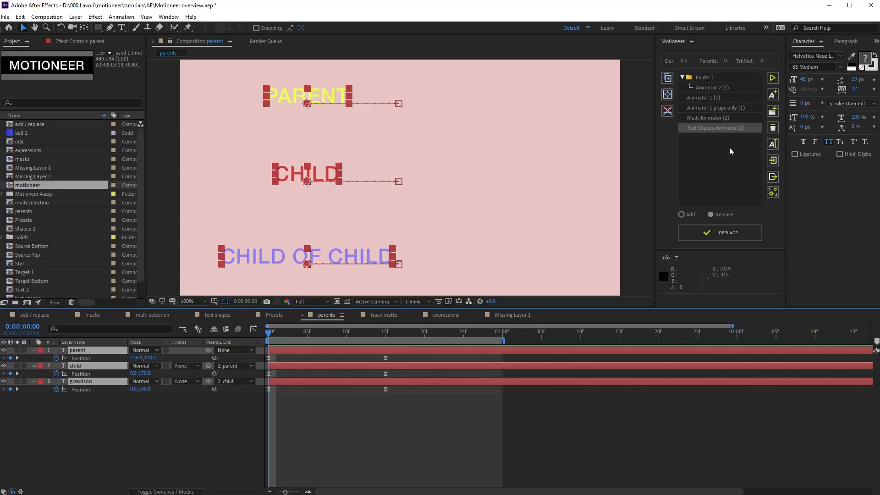
left_click(772, 111)
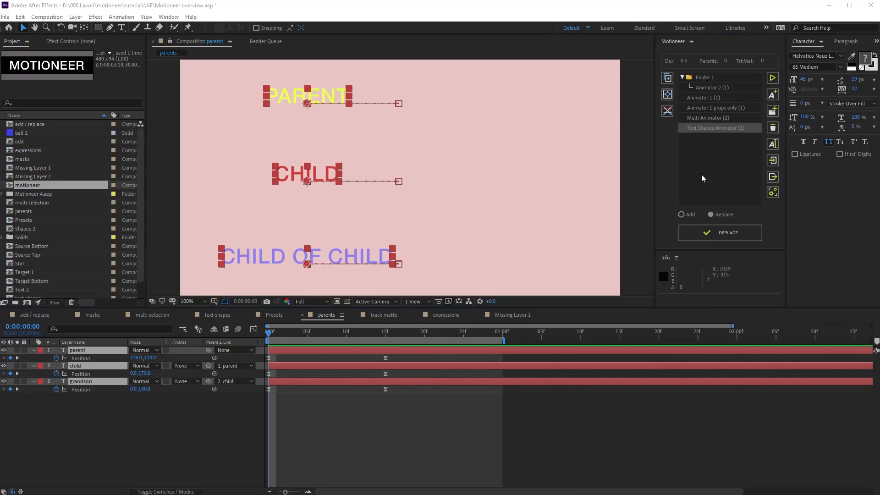
type("Parents Animator")
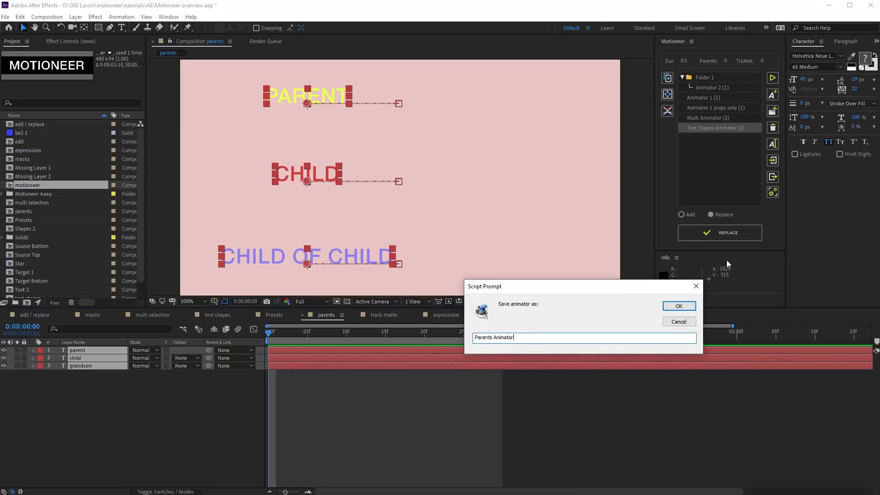
Step: Save 'Parents Animator', then strip keyframes and parent links from all three text layers
left_click(687, 304)
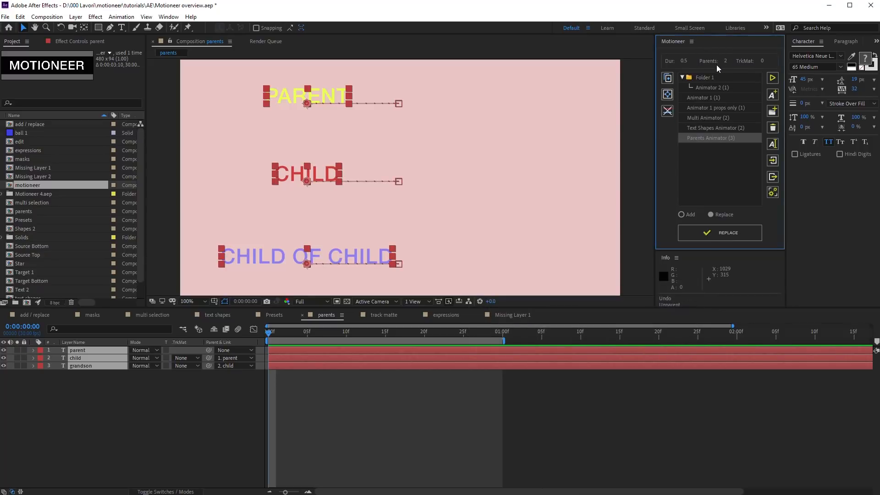
left_click(667, 111)
key("ctrl+a")
key("u")
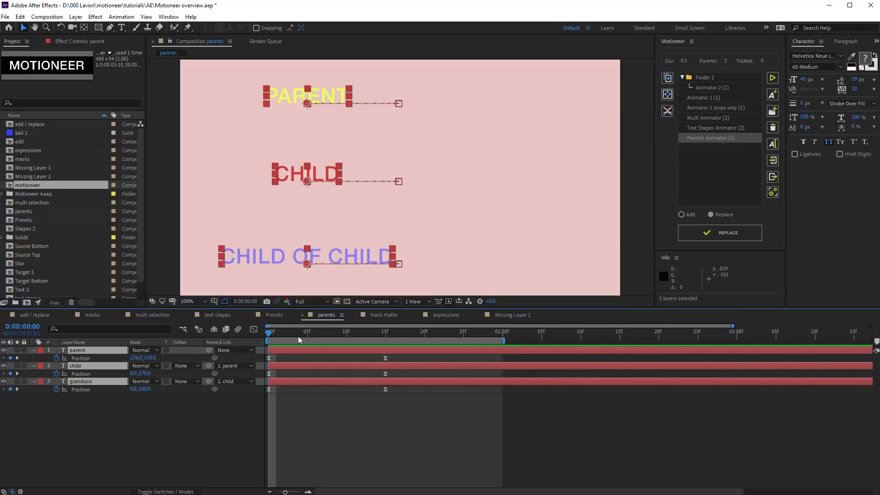
left_click(666, 111)
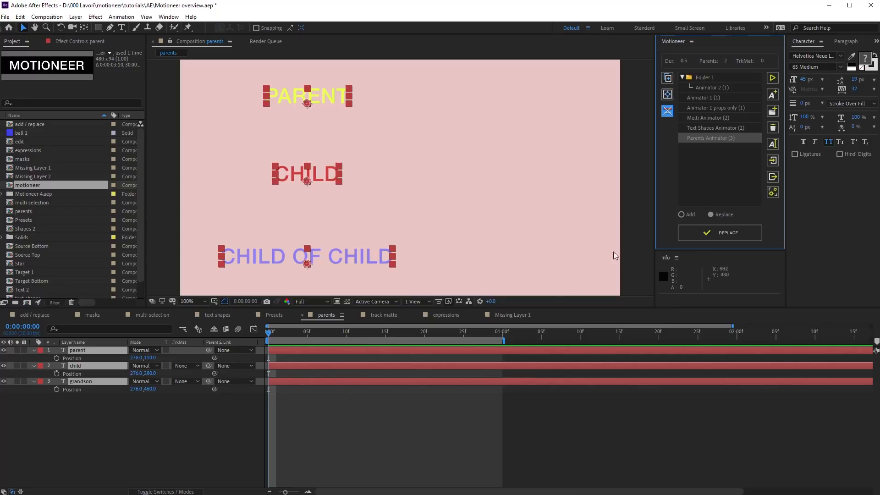
Step: Reapply Parents Animator to the text layers, accepting precompose and the parents alert, and preview
double_click(716, 139)
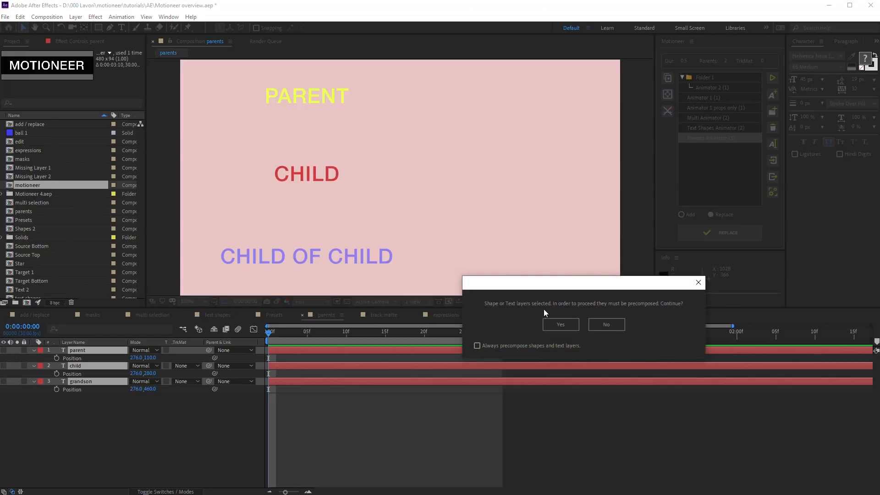
left_click(565, 323)
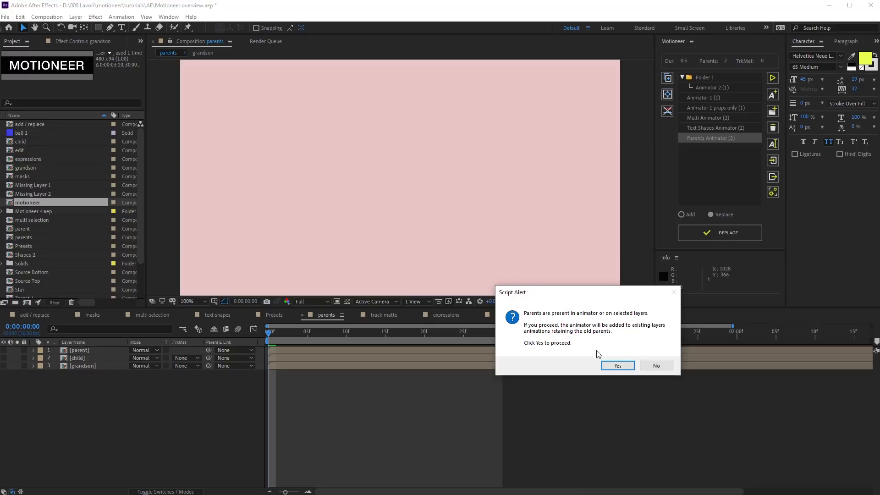
left_click(617, 365)
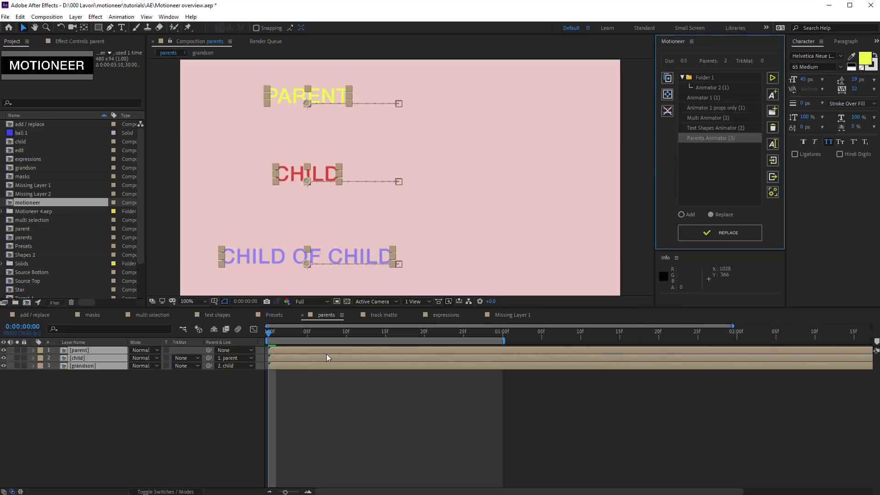
left_click(292, 350)
key("space")
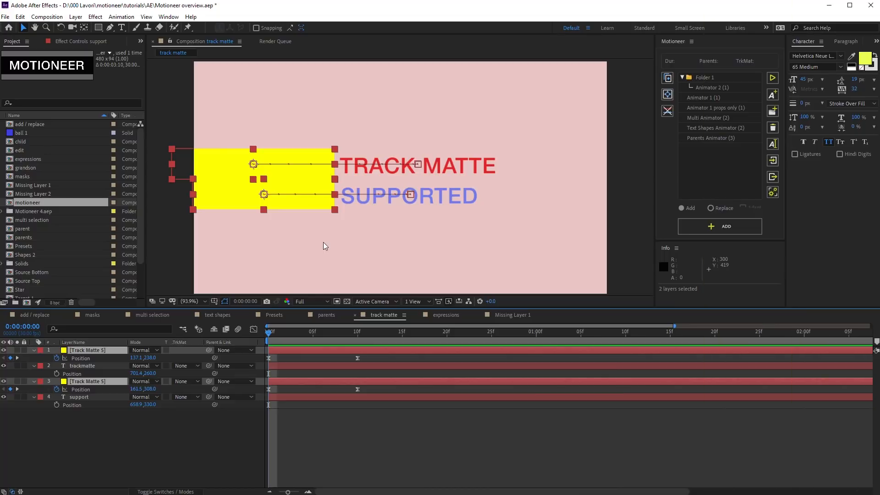
Step: Preview the comp, then give trackmatte and support the Track Matte 5 solids as Alpha Mattes
key("space")
key("space")
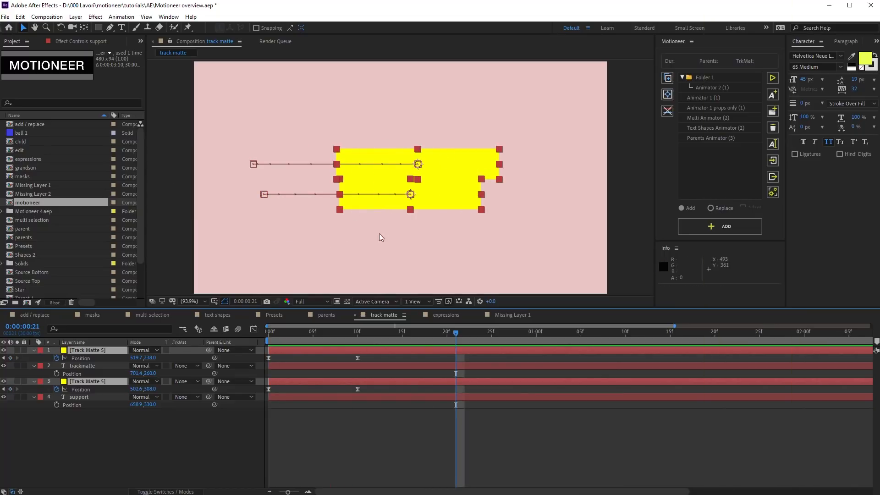
left_click(98, 366)
left_click(187, 366)
left_click(206, 386)
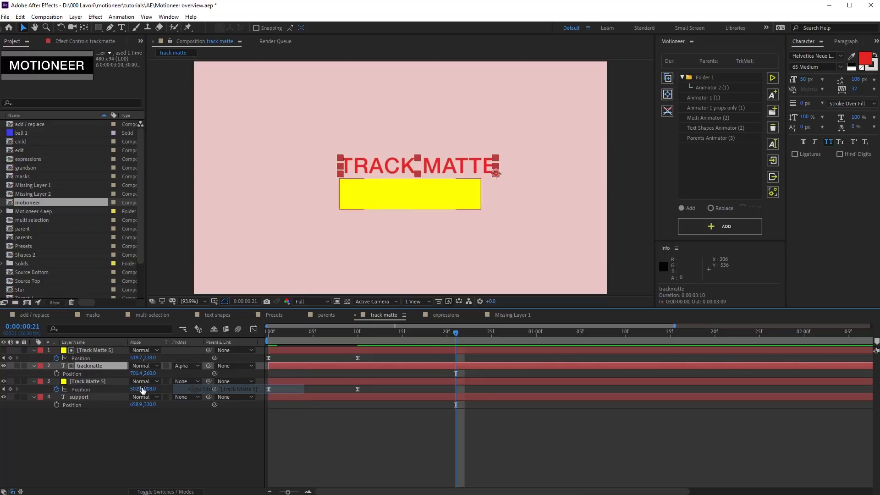
left_click(95, 397)
left_click(182, 396)
left_click(206, 422)
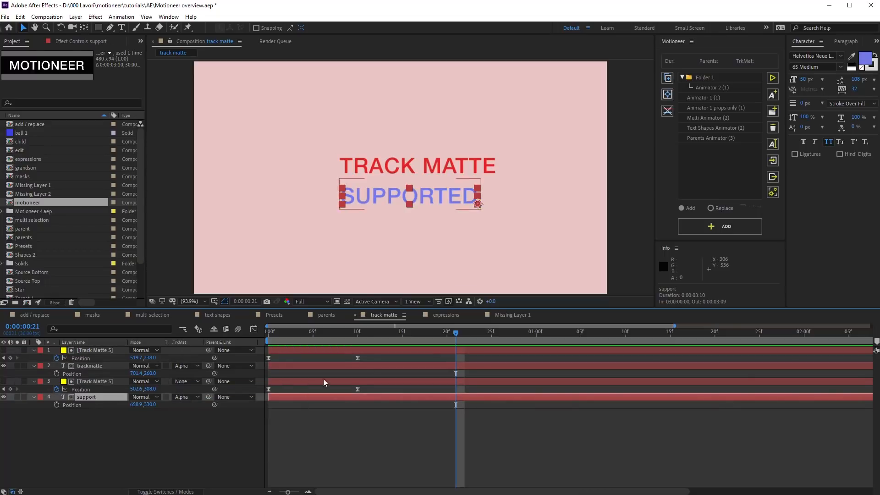
Step: At frame 13, select both Track Matte 5 solids plus the trackmatte and support layers
left_click(417, 350)
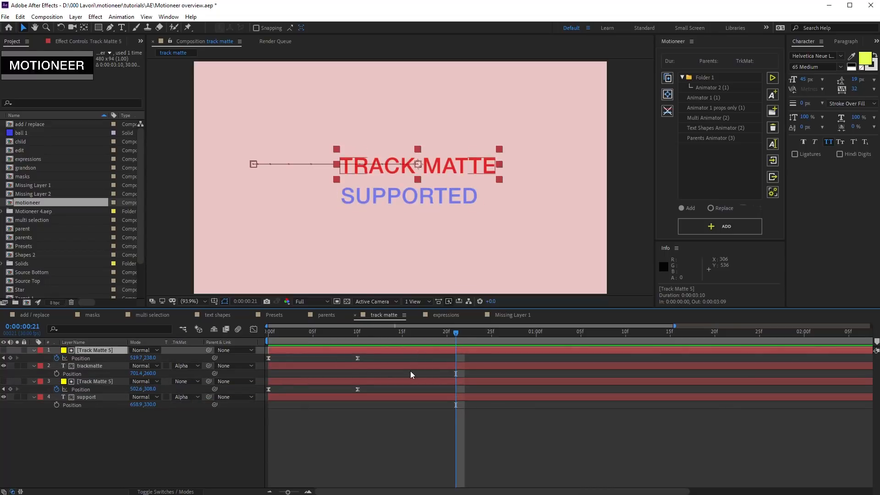
left_click(411, 381, "ctrl")
left_click_drag(455, 332, 366, 333)
left_click(356, 370, "ctrl")
left_click(356, 396, "ctrl")
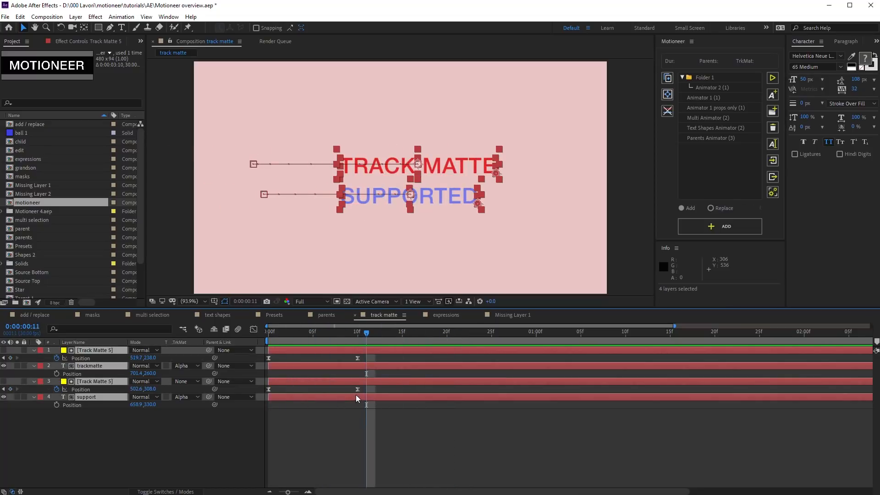
Step: Save the four layers' animation in Motioneer as 'Matte Animator'
left_click(773, 95)
type("Matte Animator")
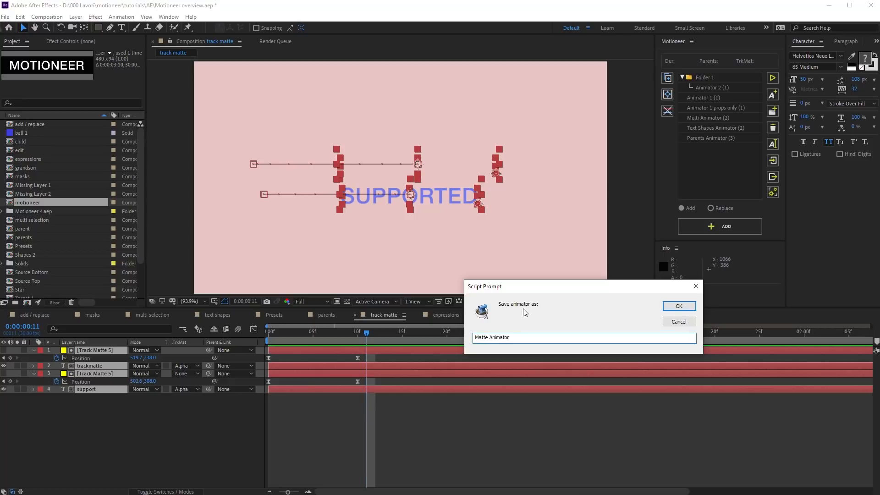
left_click(669, 306)
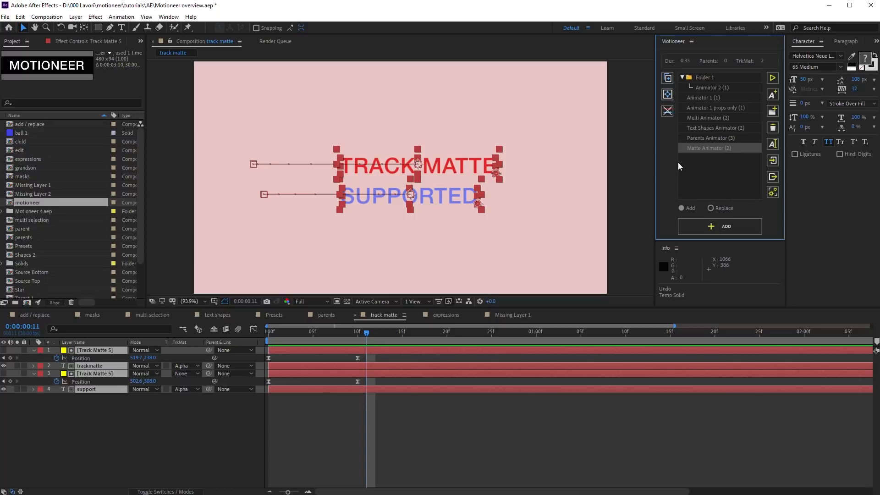
Step: Remove the animations, delete both Track Matte 5 solids, and select the trackmatte and support layers
left_click(666, 114)
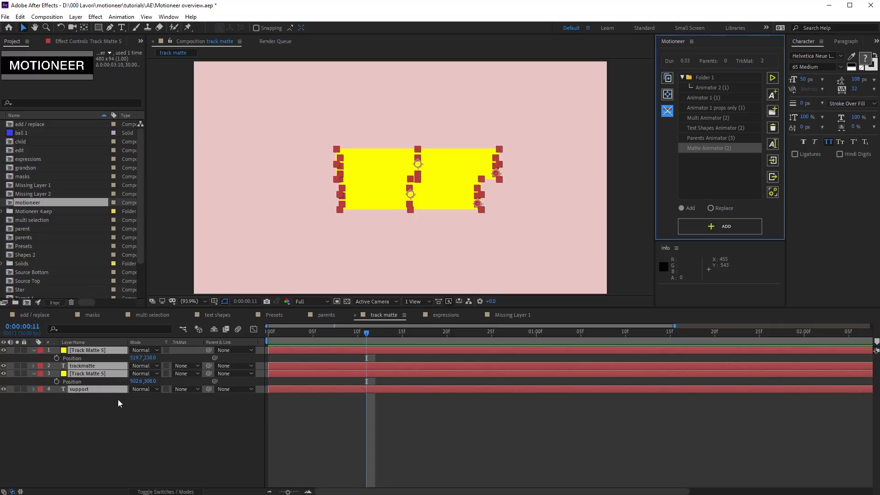
left_click(98, 373)
key("Delete")
left_click(95, 350)
key("Delete")
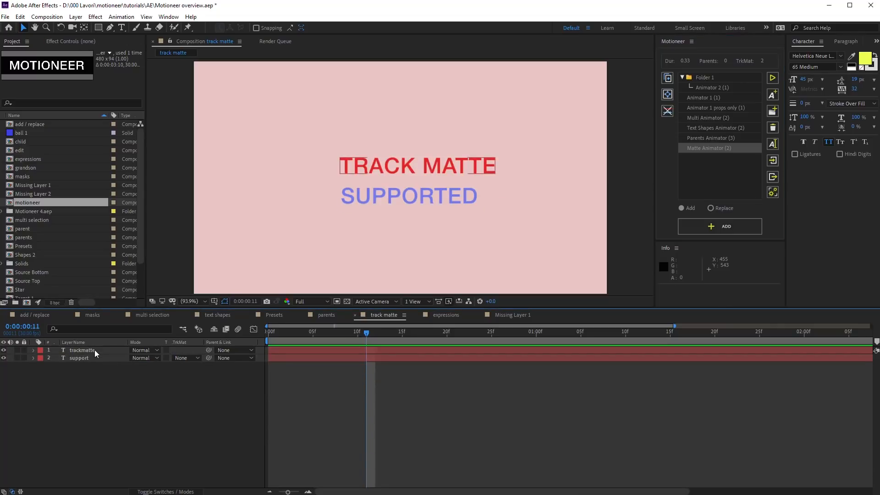
left_click_drag(58, 376, 88, 350)
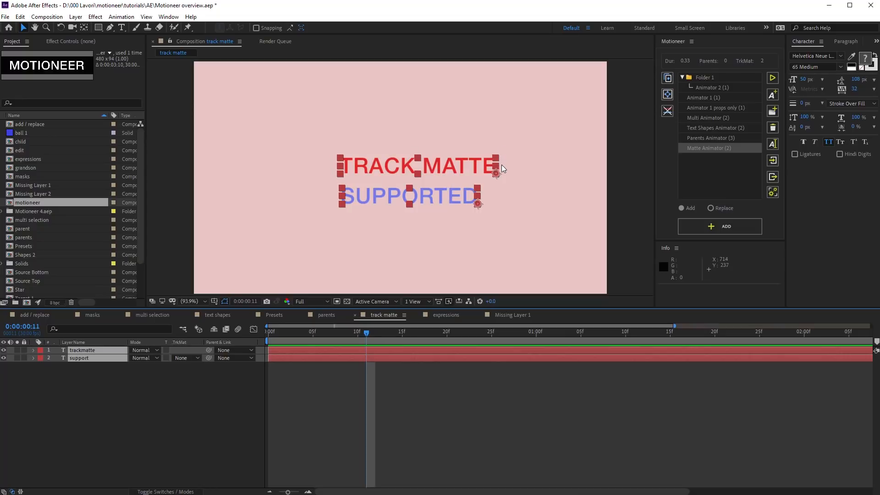
Step: Edit the text so it reads MATTE and SUPPORT instead of TRACK MATTE and SUPPORTED
double_click(394, 167)
double_click(394, 168)
key("BackSpace")
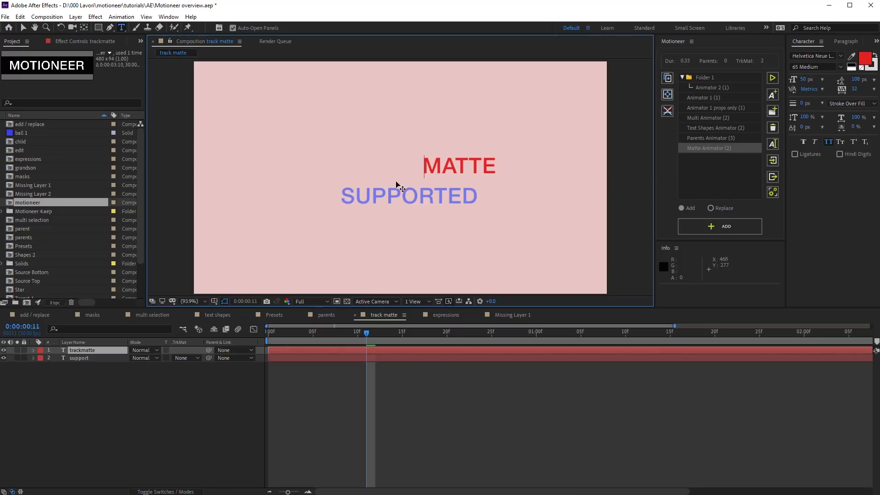
left_click(403, 201)
left_click(446, 197)
left_click(487, 198, "shift")
key("BackSpace")
Step: Apply Matte Animator to the trackmatte and support layers, replacing existing animation and precomposing them
left_click(434, 350)
left_click(432, 358, "shift")
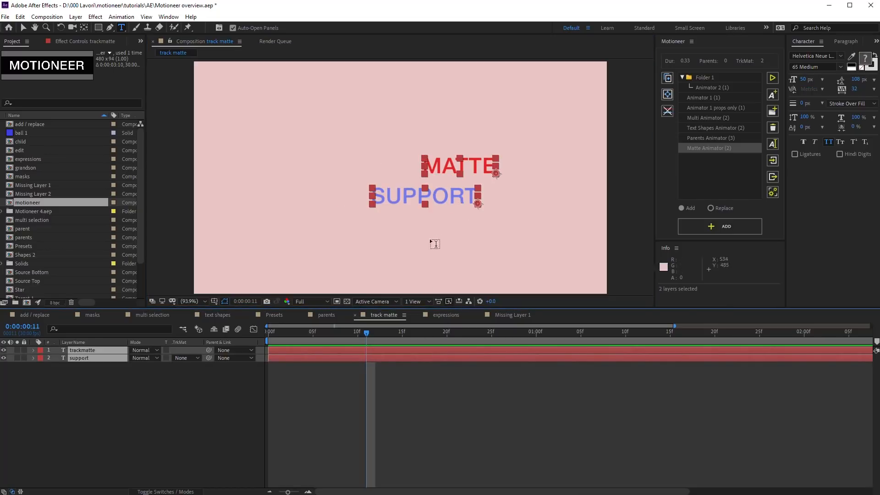
key("v")
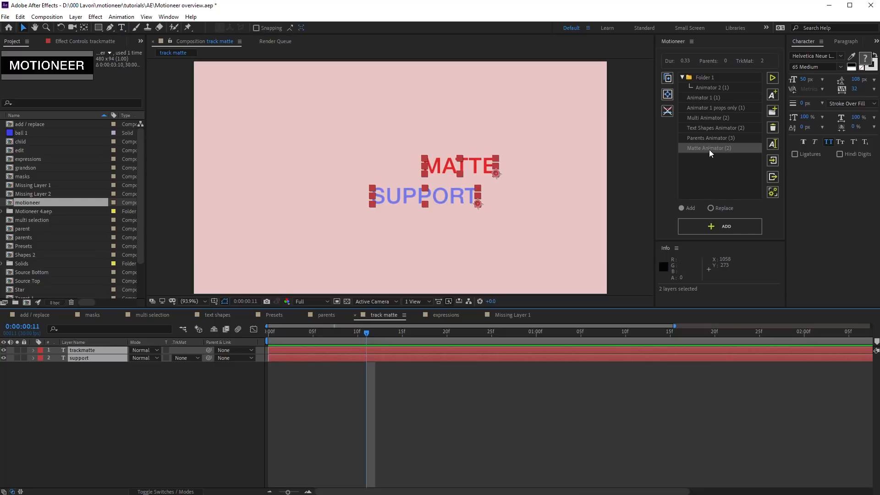
left_click(713, 229)
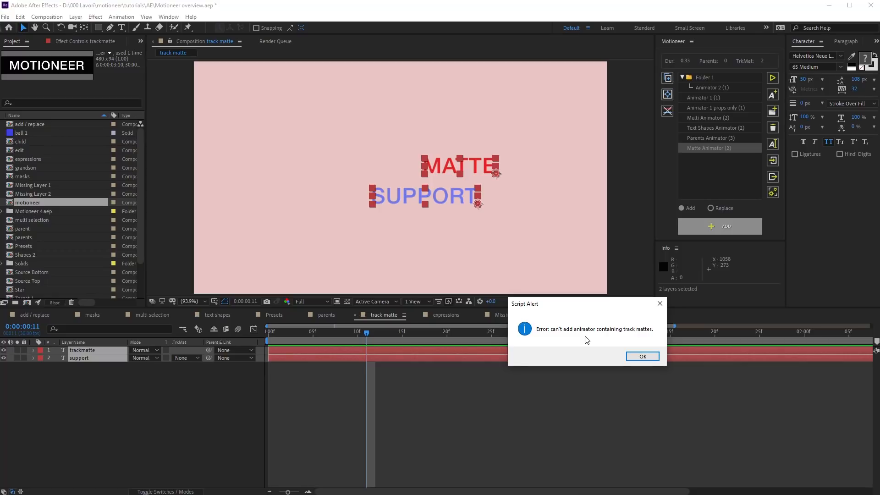
left_click(628, 358)
left_click(711, 207)
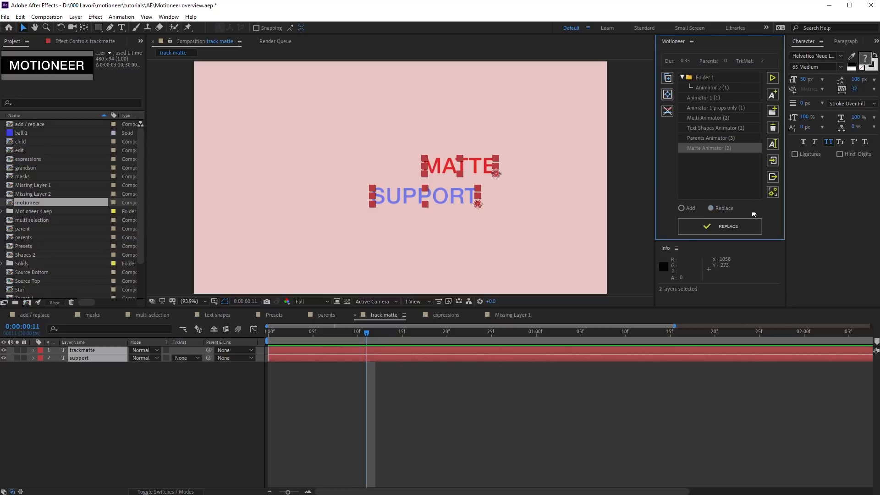
left_click(714, 224)
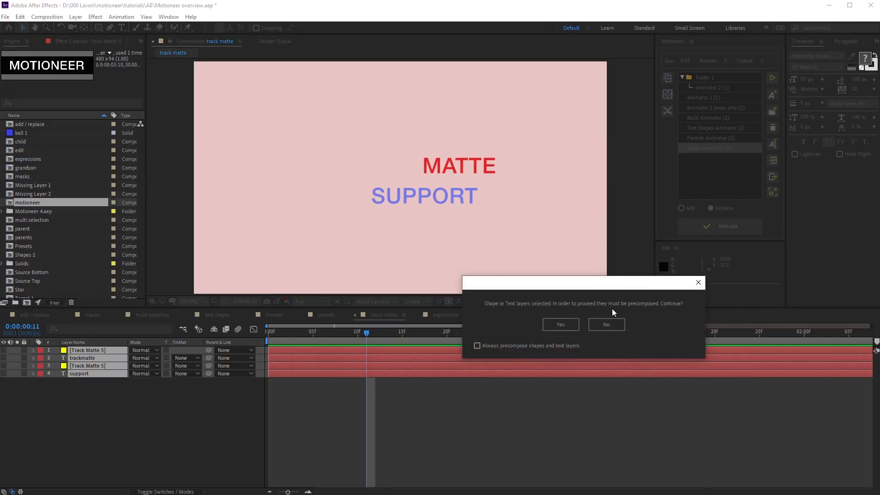
left_click(563, 324)
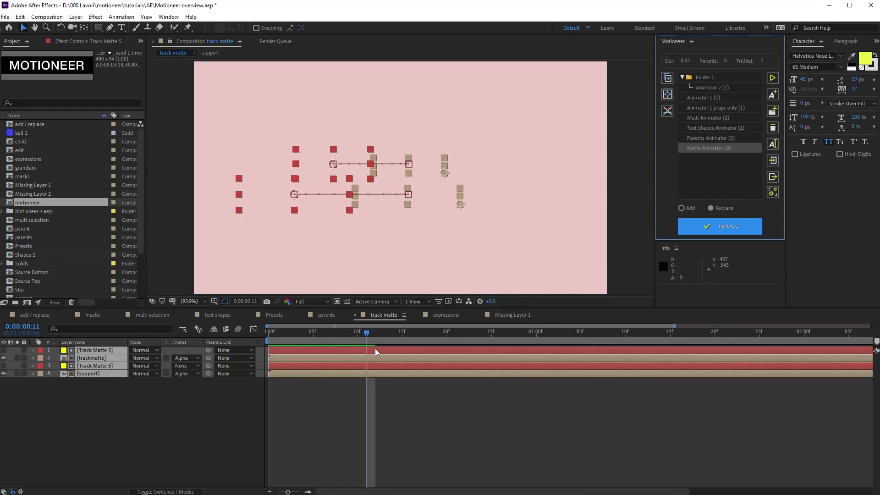
Step: Scrub ahead and make both Track Matte 5 layers visible again
left_click_drag(383, 332, 464, 333)
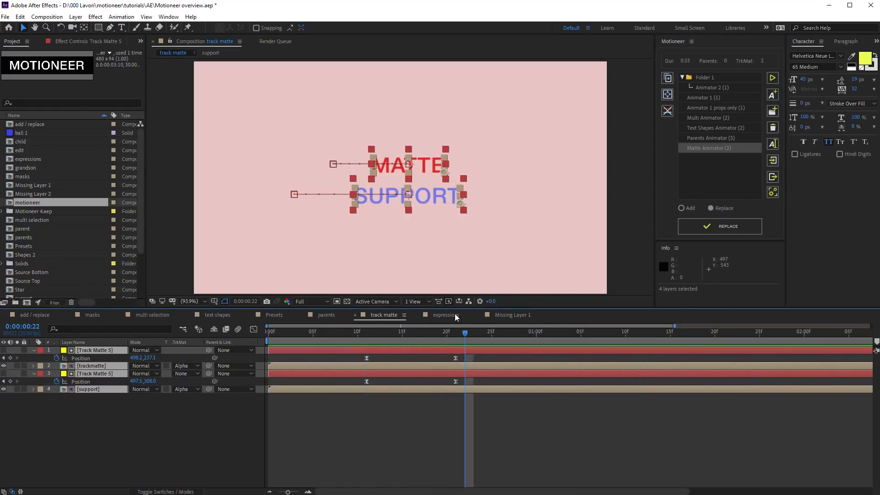
left_click(100, 389, "ctrl")
left_click(98, 366, "ctrl")
mouse_move(3, 374)
left_mouse_down()
mouse_move(7, 355)
mouse_move(4, 374)
left_mouse_up()
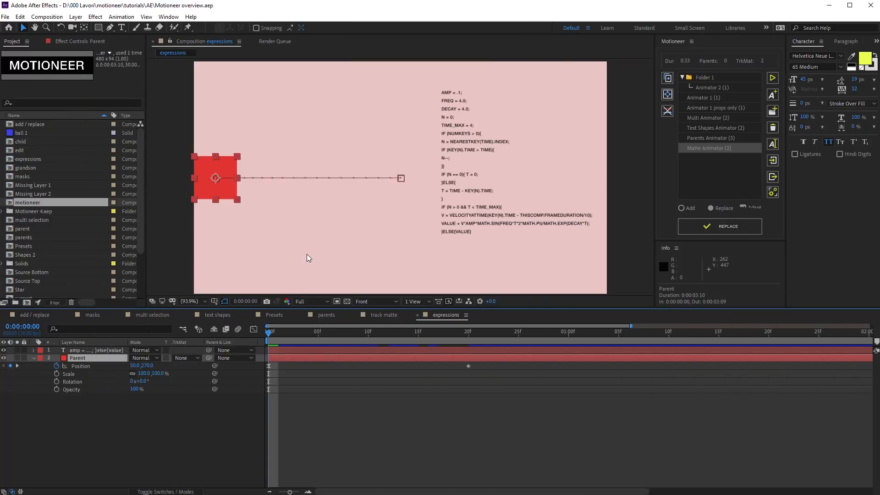
Step: Copy the bounce expression code from the text layer, then hide that layer
key("space")
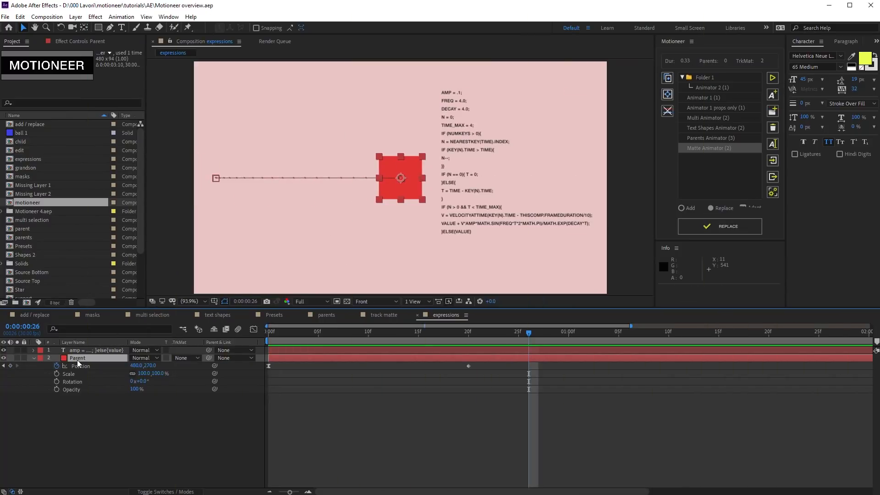
left_click(523, 207)
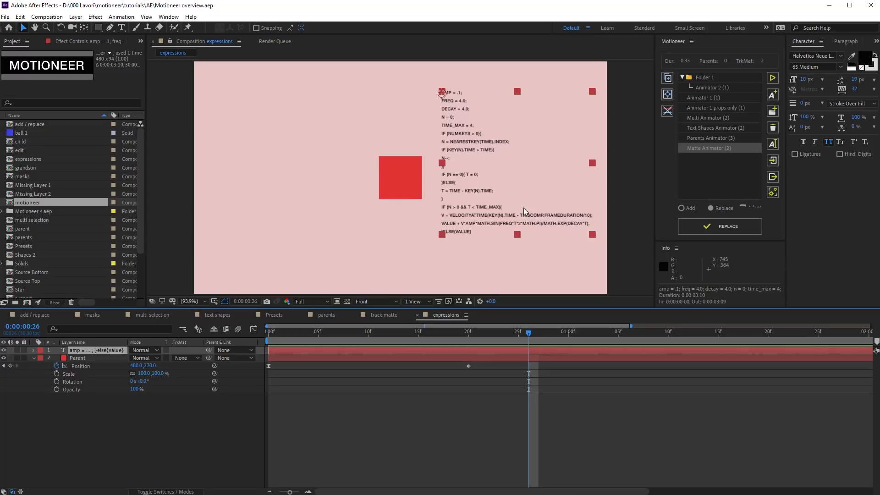
double_click(475, 187)
right_click(475, 189)
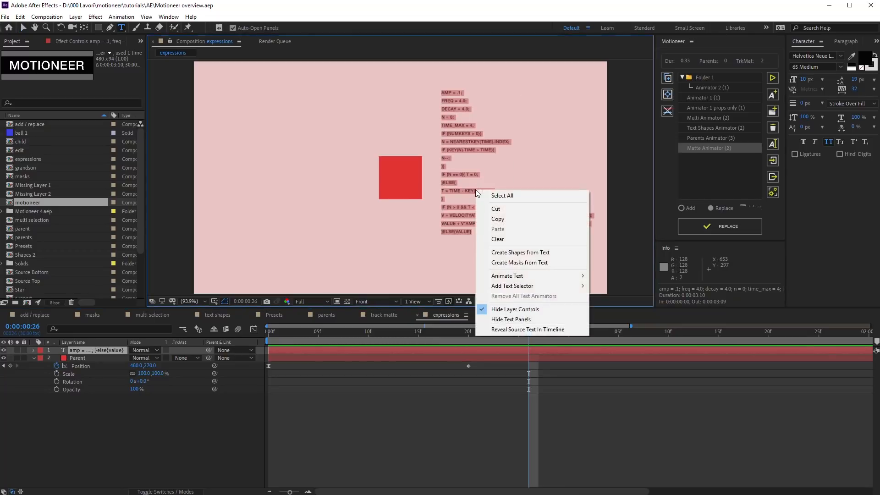
left_click(497, 219)
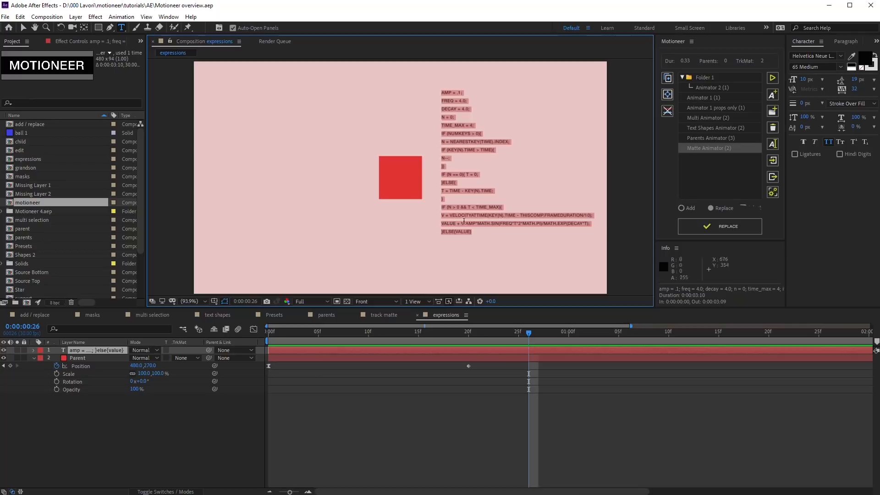
left_click(81, 424)
left_click(3, 350)
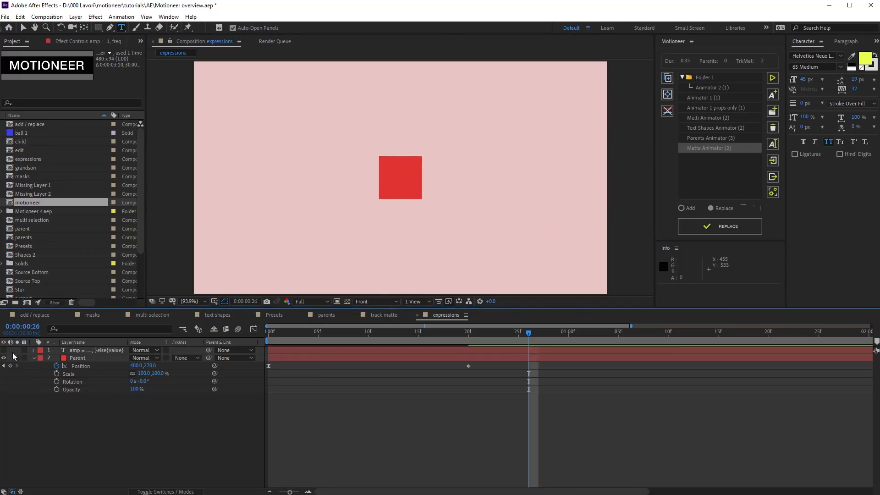
Step: Paste the code as the Parent square's Position expression and preview the bounce
left_click(89, 356)
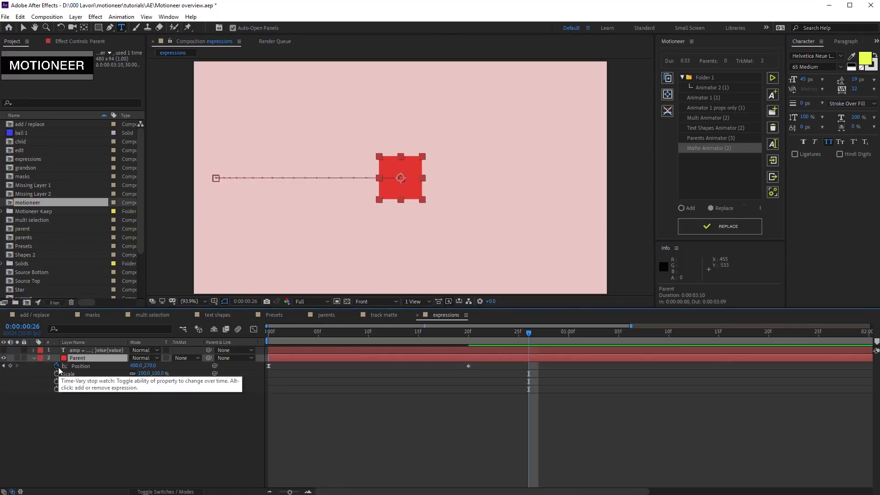
left_click(57, 366, "alt")
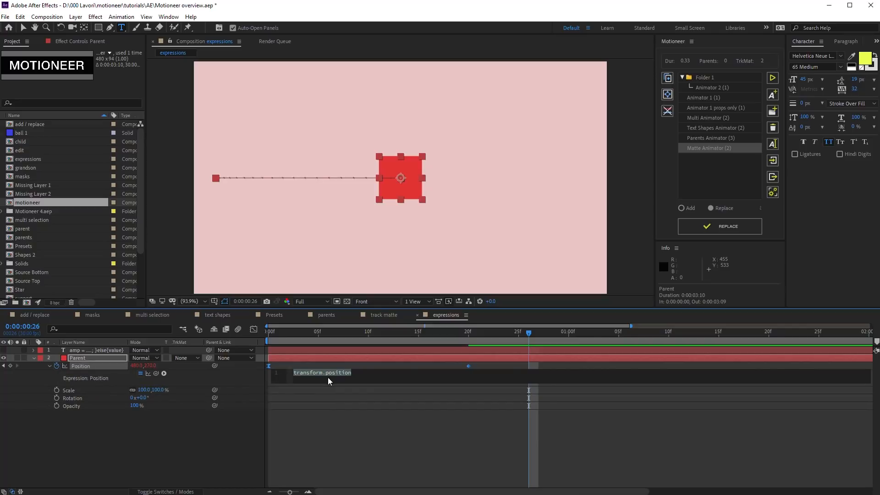
key("ctrl+v")
left_click_drag(334, 385, 348, 471)
left_click_drag(283, 334, 257, 333)
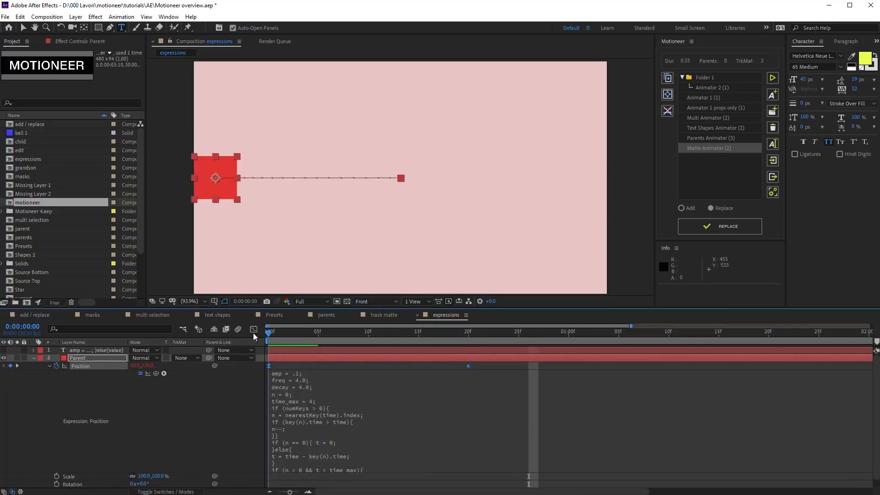
key("space")
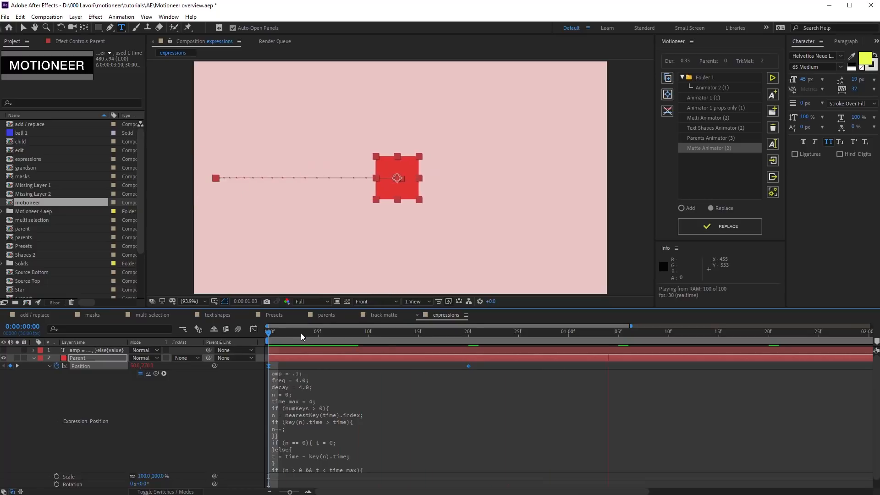
key("space")
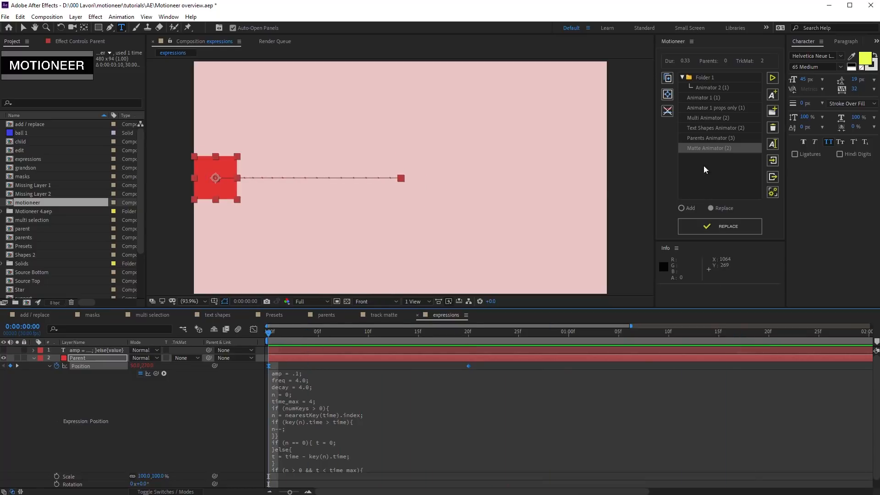
Step: Save the square's animation in Motioneer as a new animator named 'Expression Animator'
left_click(772, 95)
type("Expression")
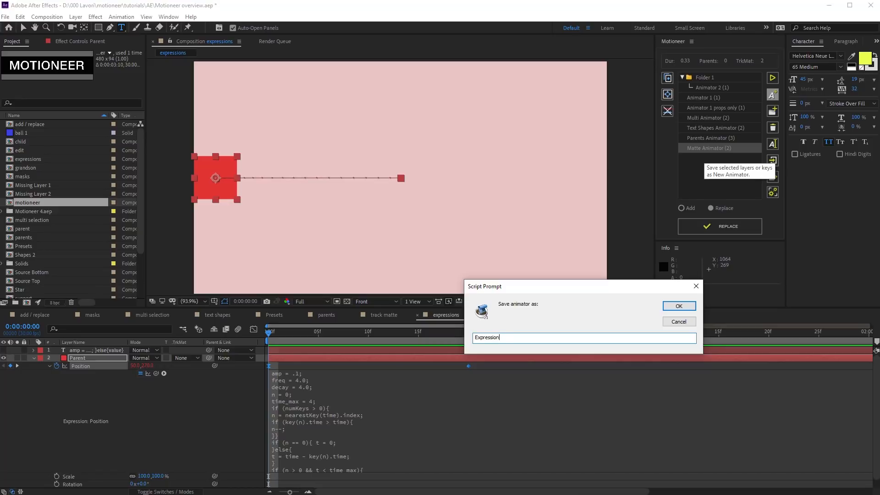
type(" Animator")
left_click(680, 305)
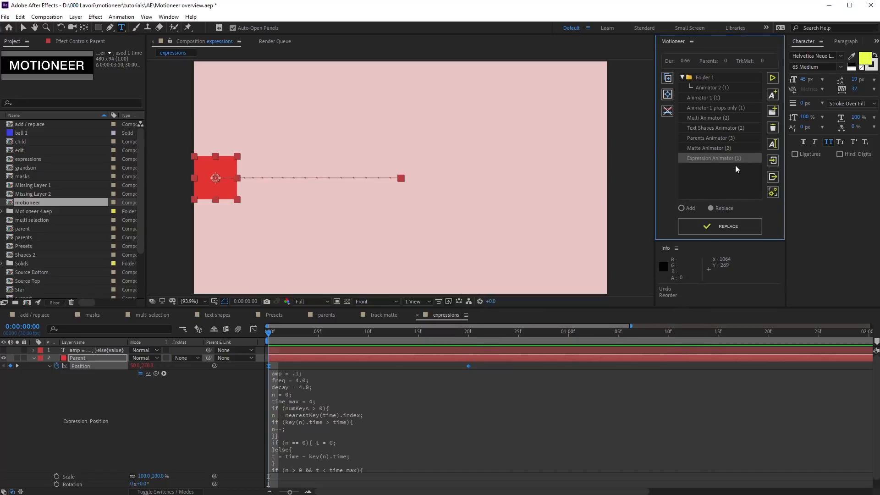
Step: Strip the square's animation, reapply Expression Animator, and play it with Position revealed
left_click(667, 113)
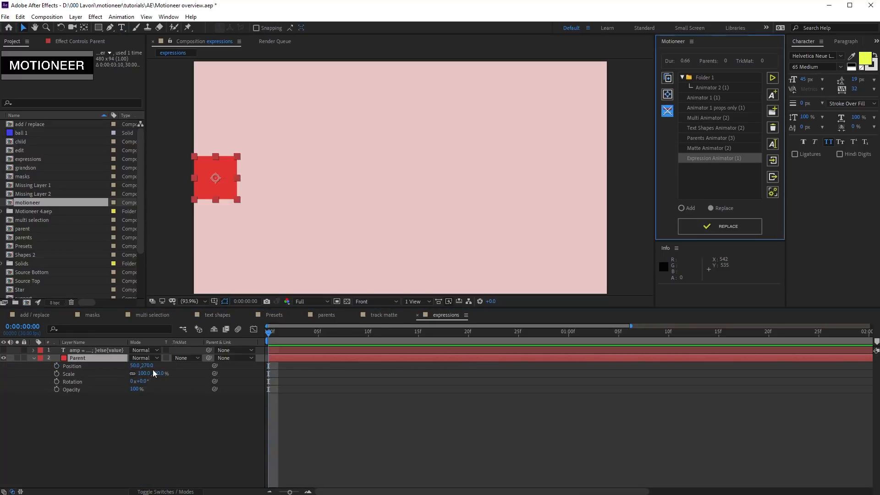
left_click(715, 220)
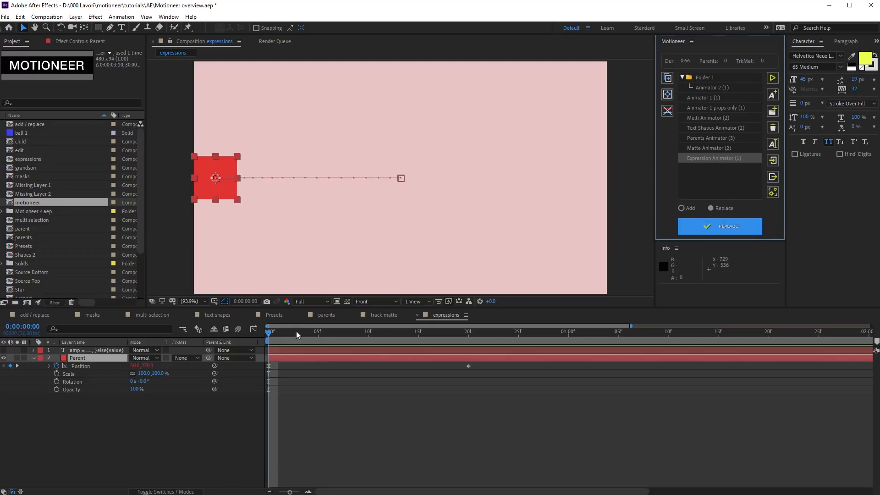
key("space")
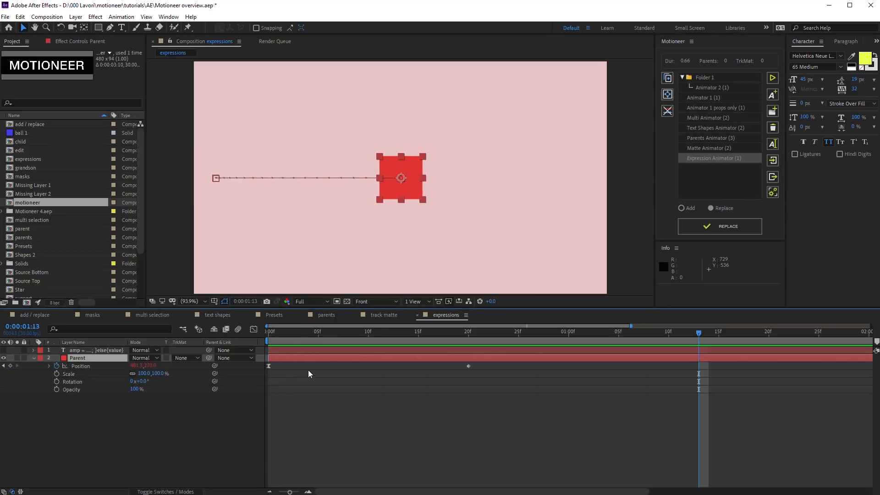
left_click(50, 366)
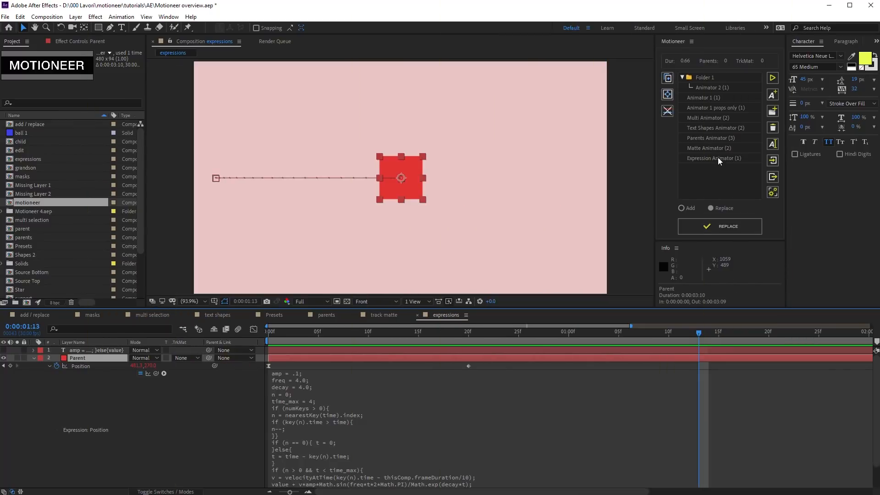
Step: Rename Expression Animator to 'Exp Anim' and Animator 1 to 'Anim 1' in Motioneer
left_click(718, 158)
left_click(713, 99, "ctrl")
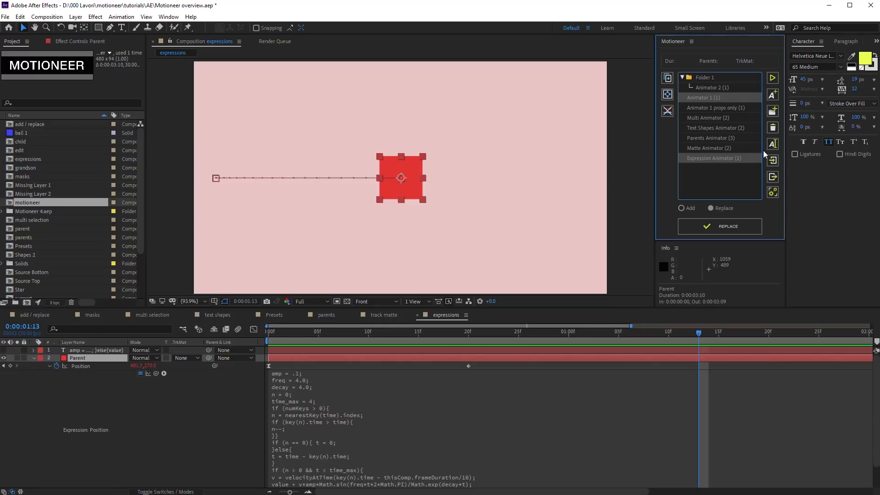
left_click(772, 144)
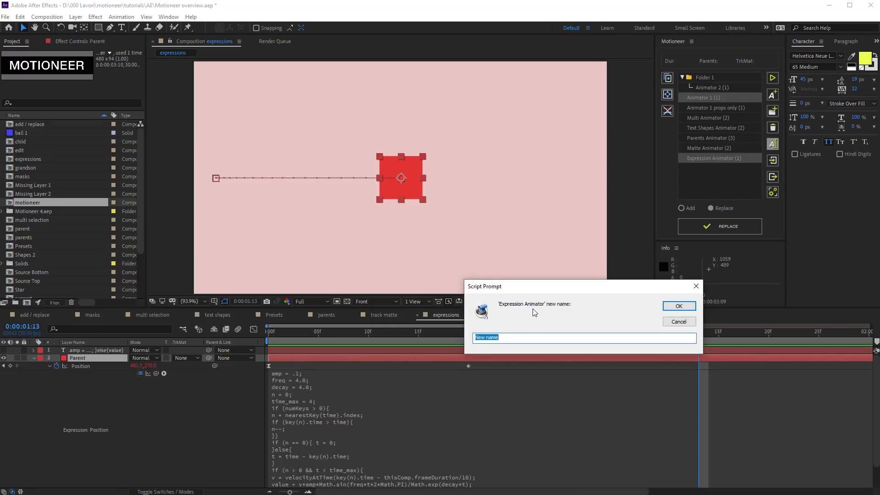
type("Exp Anim")
key("Return")
type("Anim 1")
key("Return")
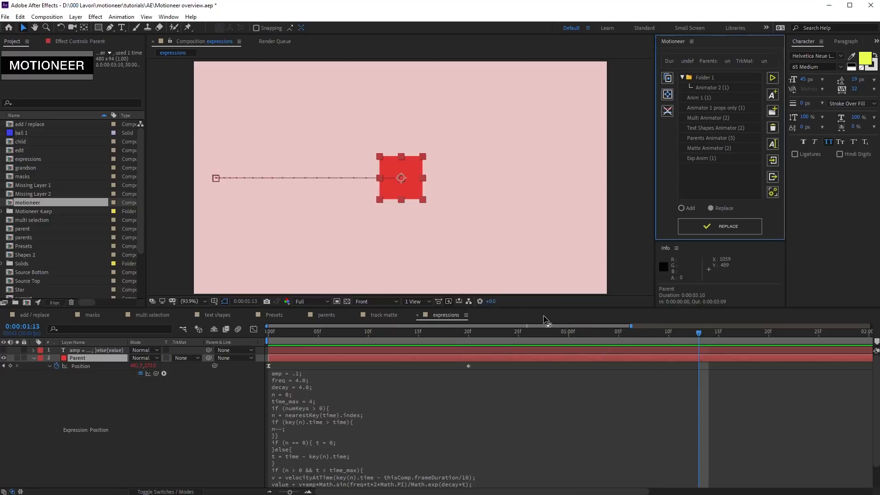
left_click(708, 100)
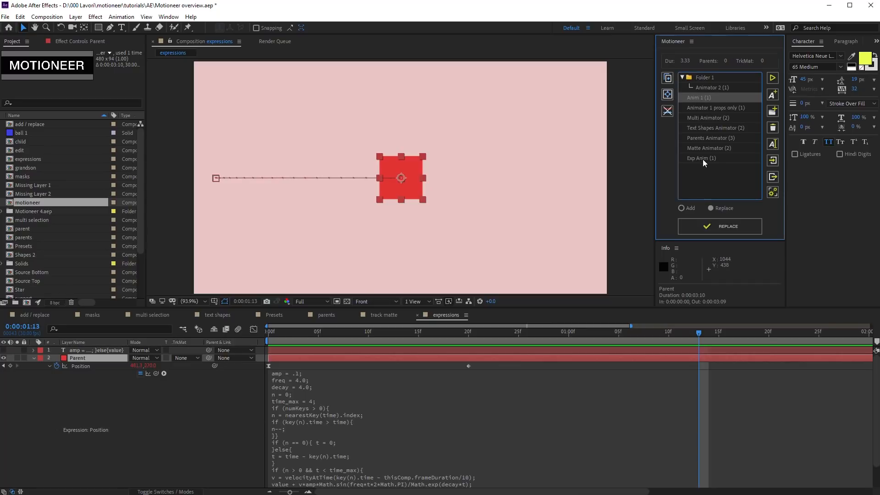
Step: Delete Text Shapes Animator and Multi Animator, then select all remaining animators
left_click(707, 130)
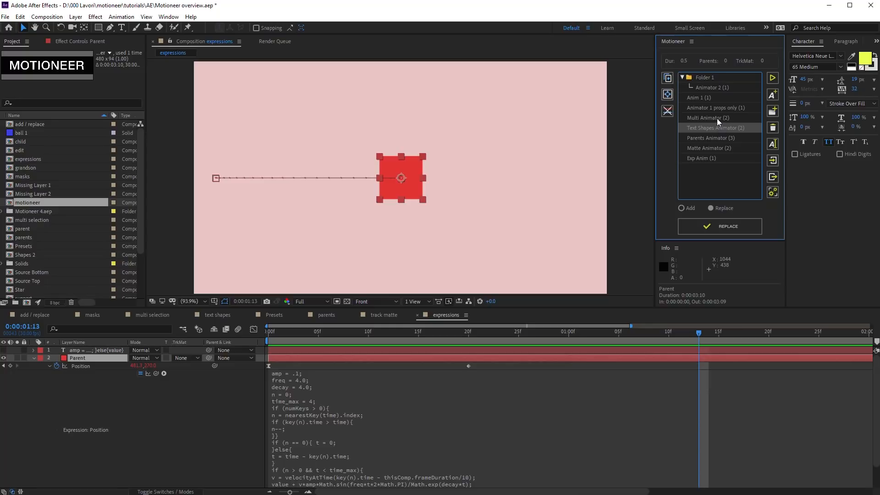
left_click(716, 119, "ctrl")
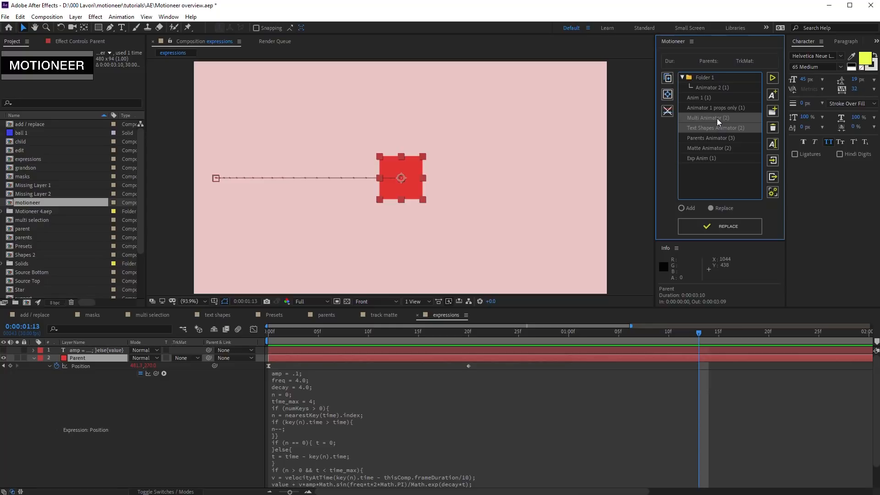
left_click(775, 130)
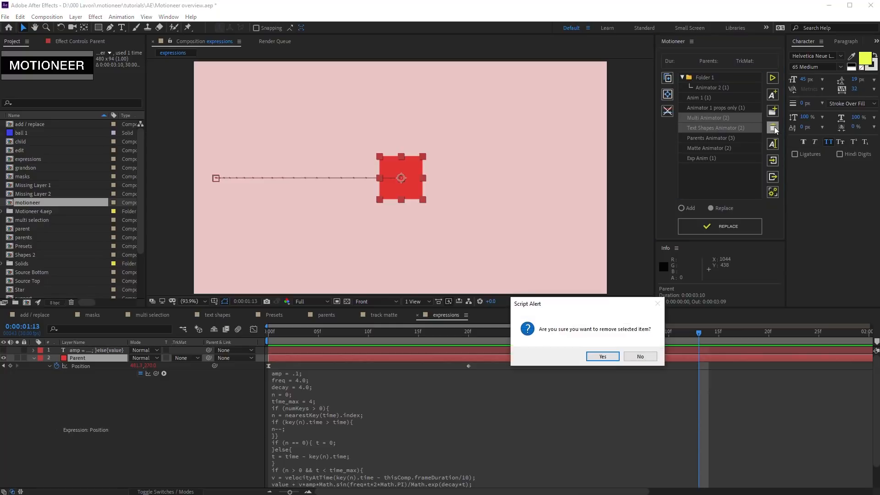
left_click(602, 356)
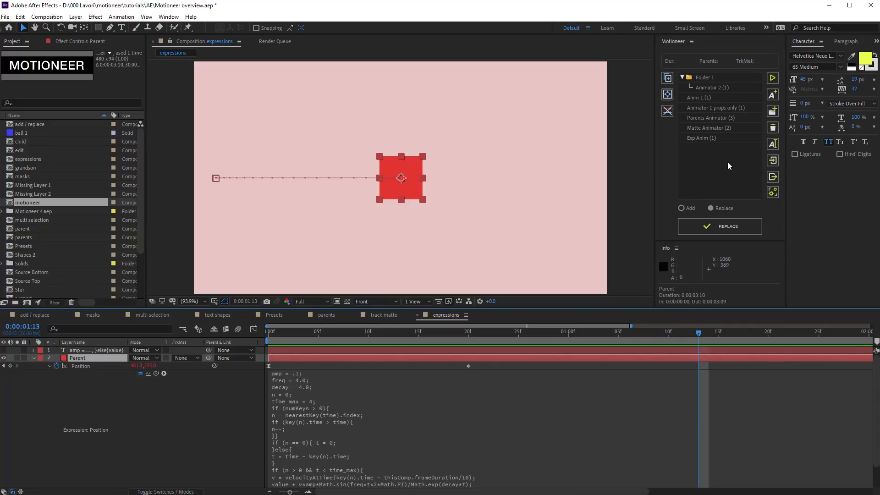
left_click_drag(733, 171, 696, 65)
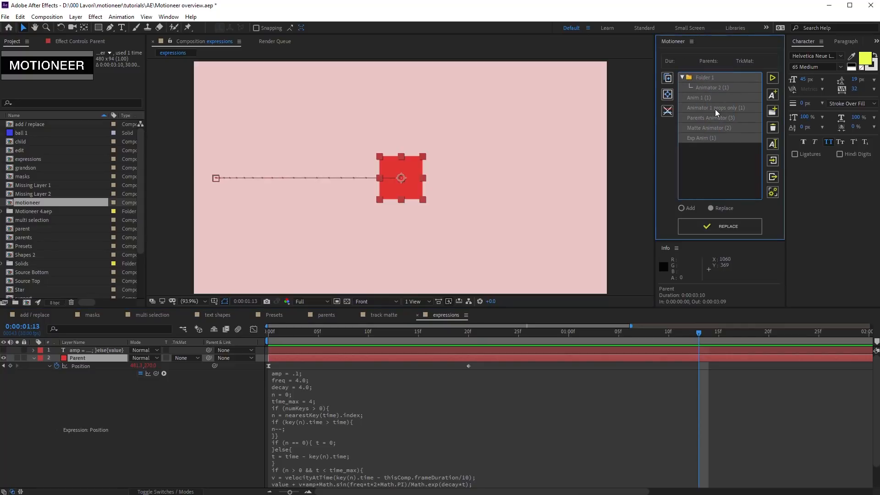
Step: Export the selected animators to a file named 'Exported Anims'
left_click(773, 178)
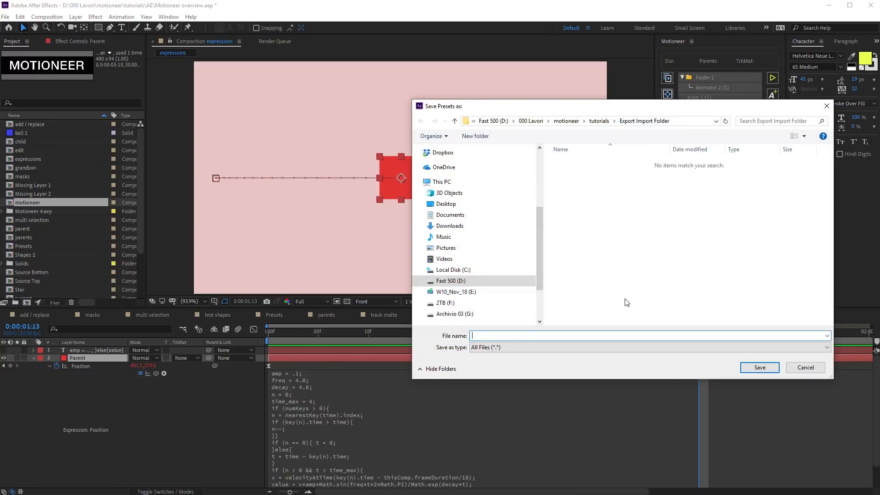
type("Exported Anims")
left_click(751, 371)
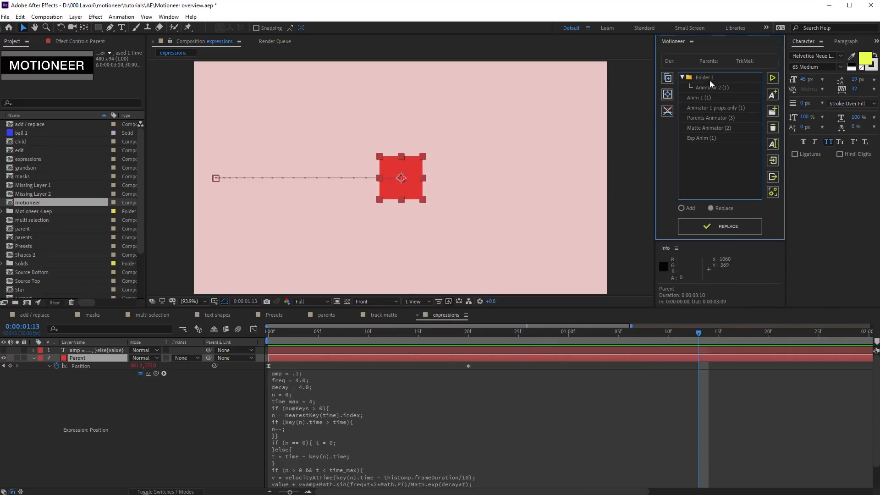
Step: Delete Folder 1 and the Parents, Matte and Exp Anim animators, leaving Anim 1 and Animator 1 props only
left_click(710, 79)
left_click(773, 128)
left_click(603, 358)
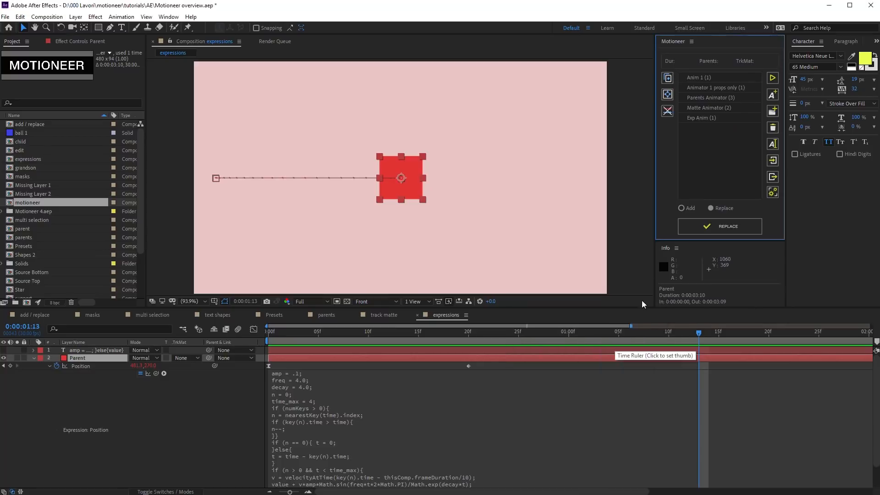
left_click_drag(707, 104, 706, 101)
left_click(772, 128)
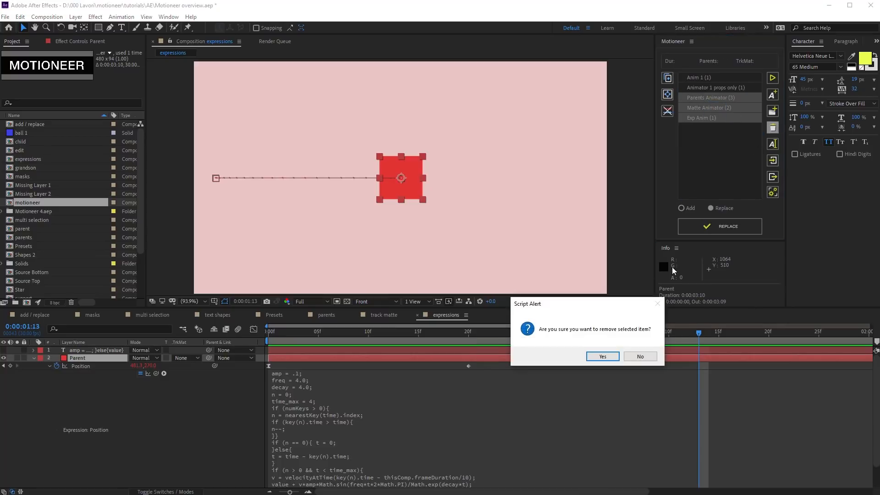
left_click(614, 357)
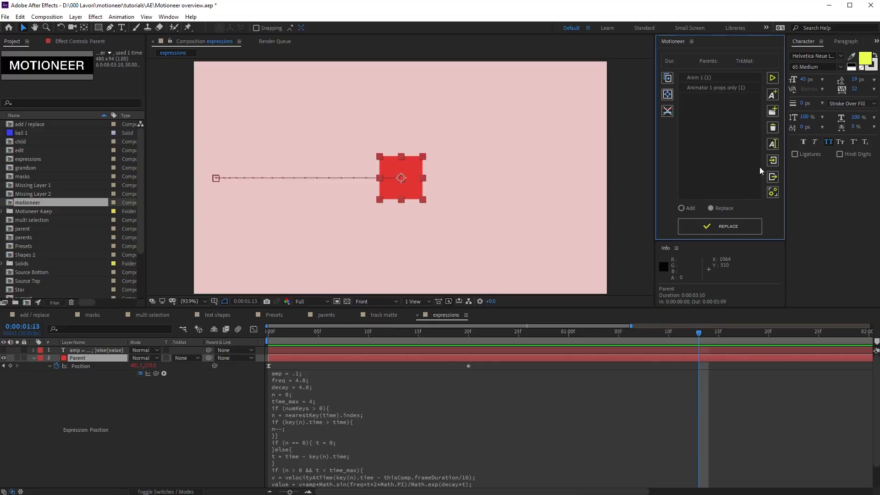
left_click(772, 176)
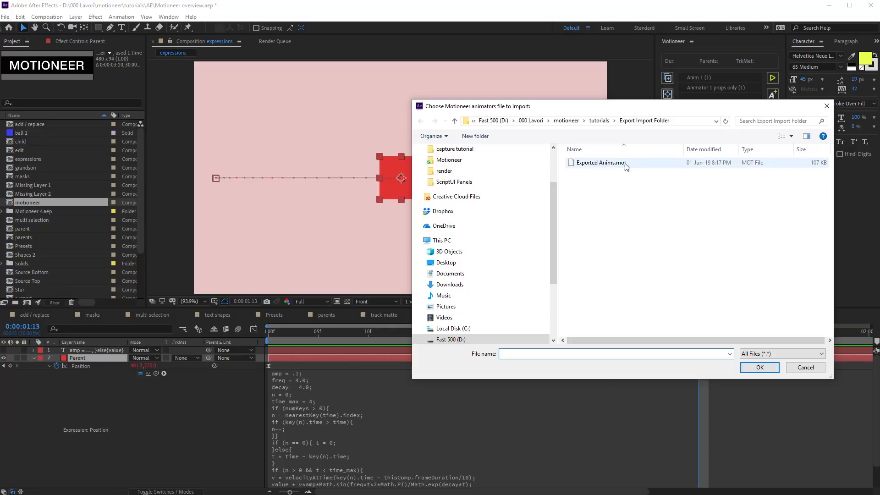
Step: Import Folder 1 from Exported Anims.mot, then open Exported Anims.mot again for another import
left_click(622, 167)
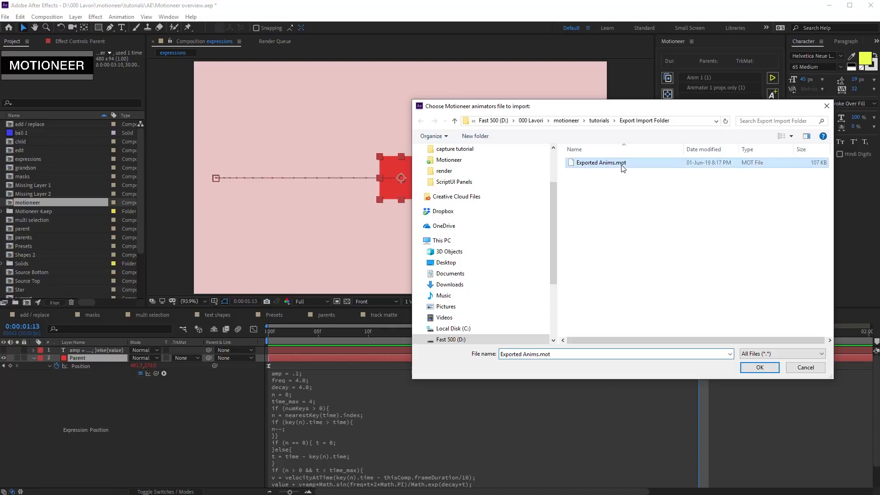
left_click(752, 368)
left_click_drag(595, 203, 578, 84)
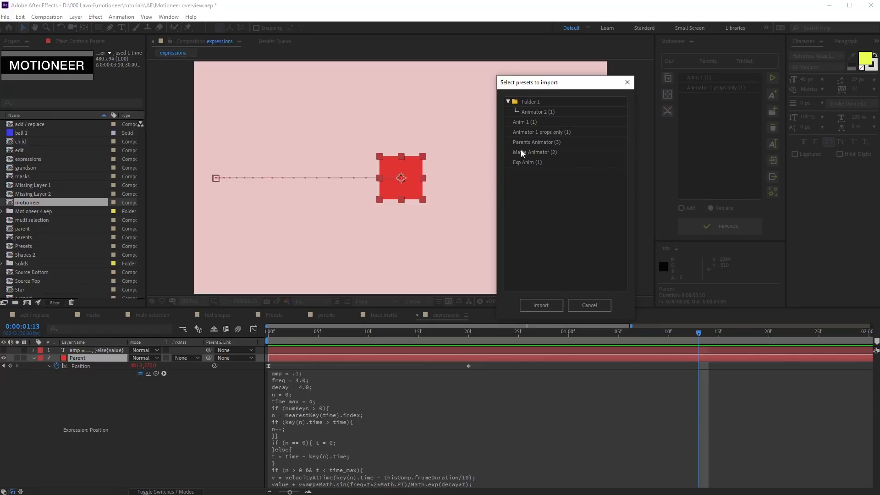
left_click(553, 195)
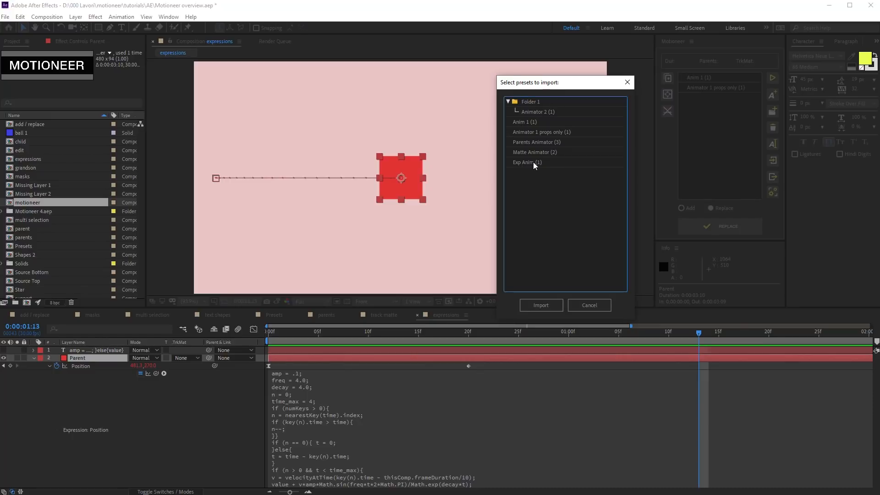
left_click(531, 103)
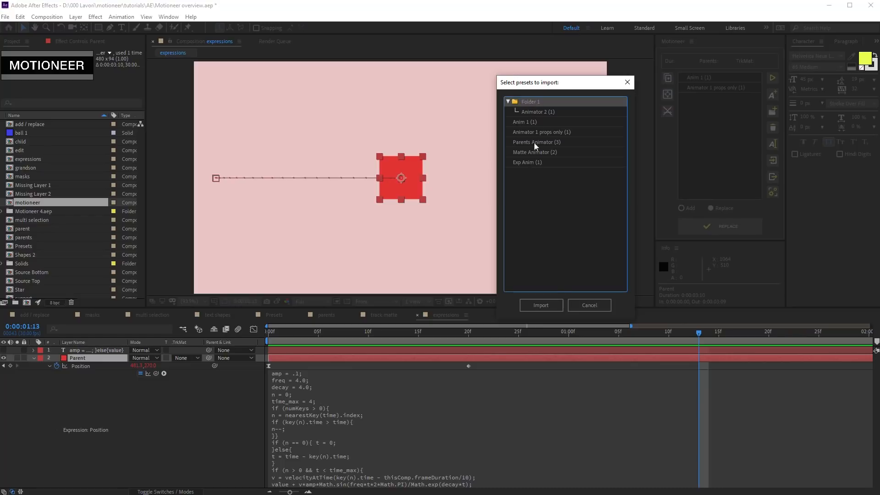
left_click(553, 305)
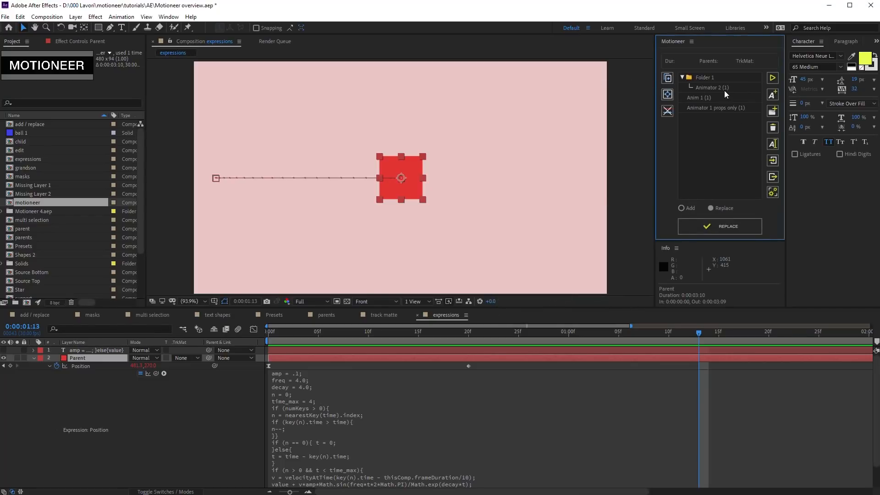
left_click(772, 160)
double_click(620, 171)
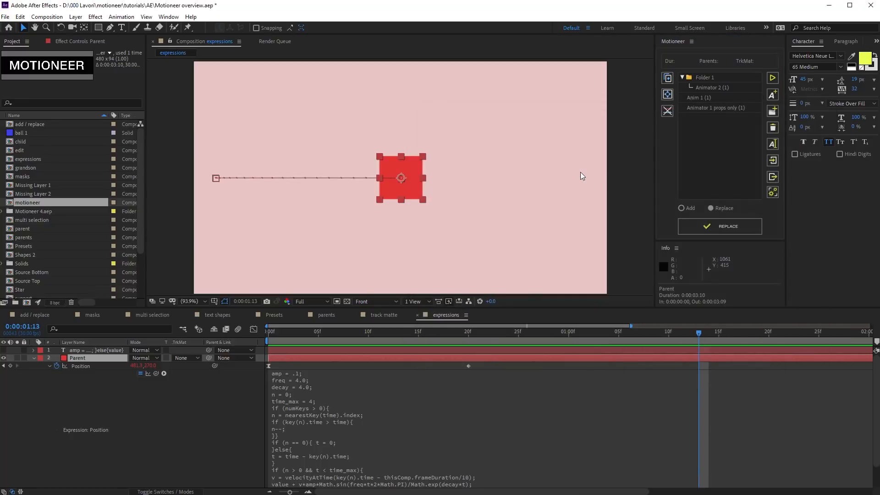
Step: Choose Anim 1 for import again, then cancel the duplicate-name import
left_click(546, 243)
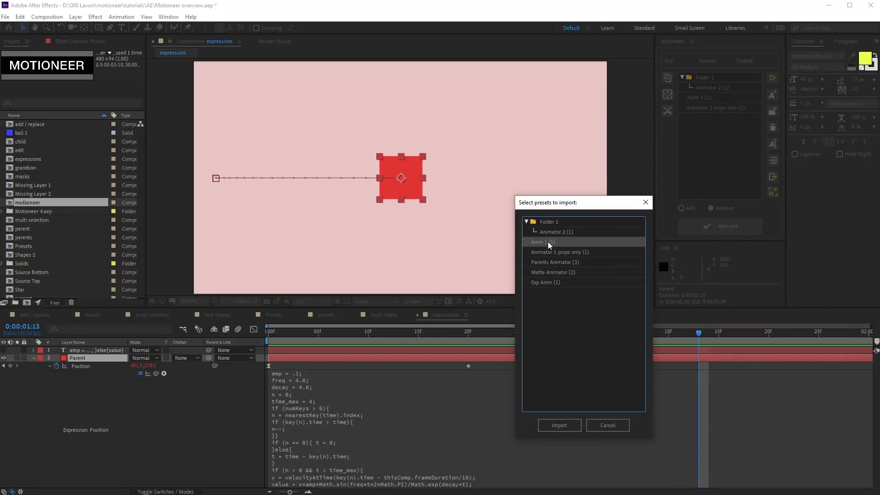
left_click(570, 424)
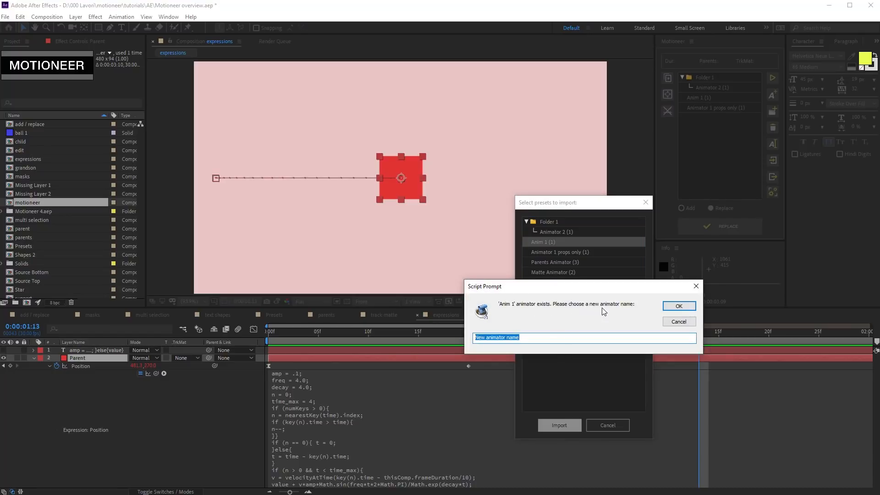
left_click(676, 322)
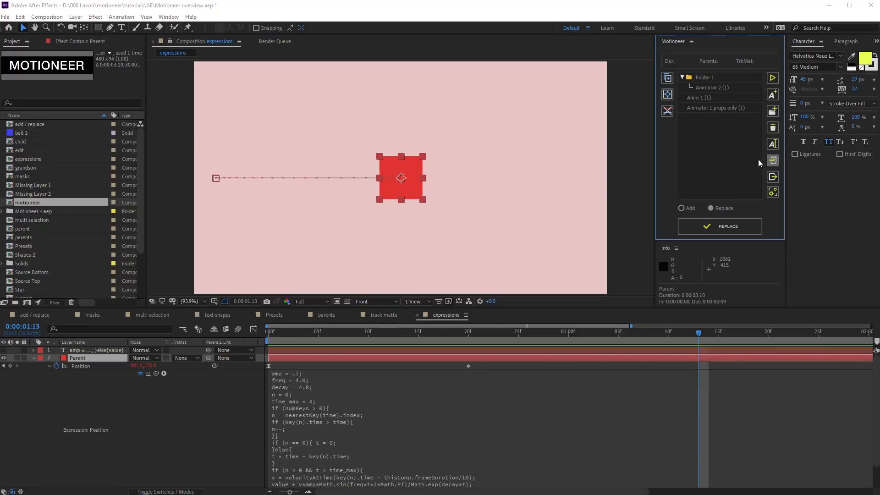
Step: Re-import Anim 1 from Exported Anims.mot under the name 'Anim 1 Duplicate'
left_click(772, 160)
double_click(586, 162)
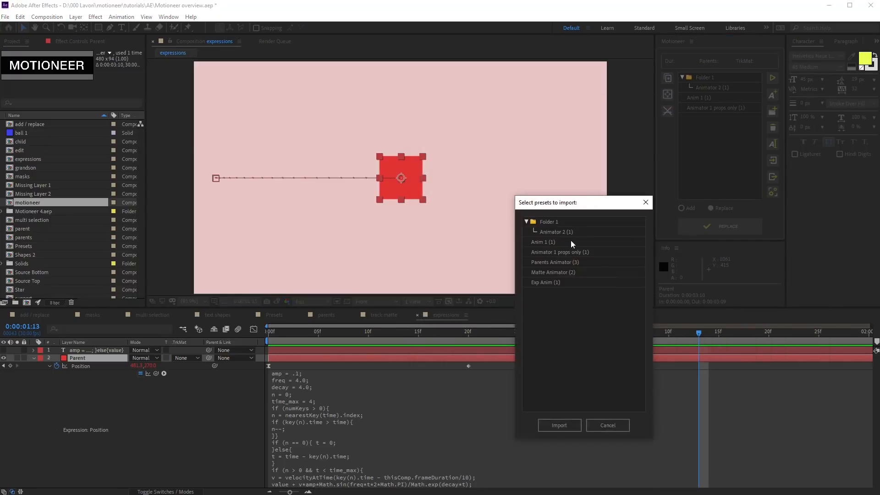
left_click(554, 425)
type("Anim 1 Duplicate")
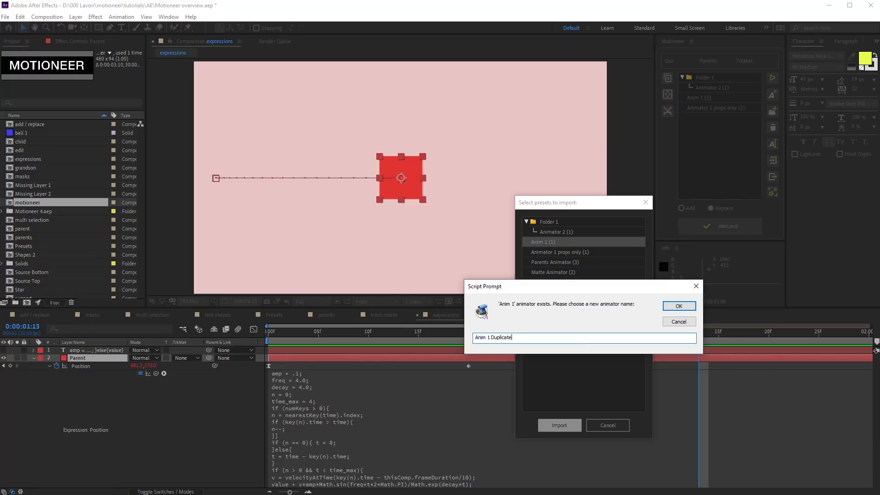
left_click(678, 305)
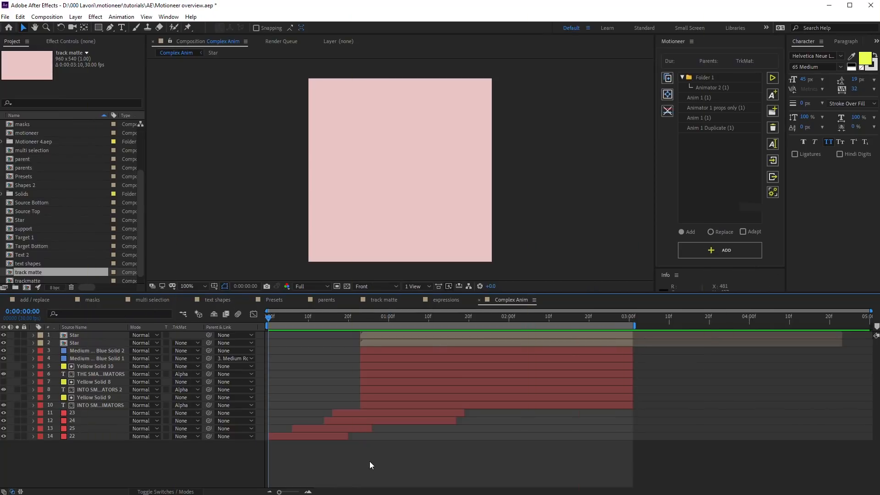
Step: Preview Complex Anim, reveal all layers' keyframes, and copy the layers as a Motioneer animator
key("space")
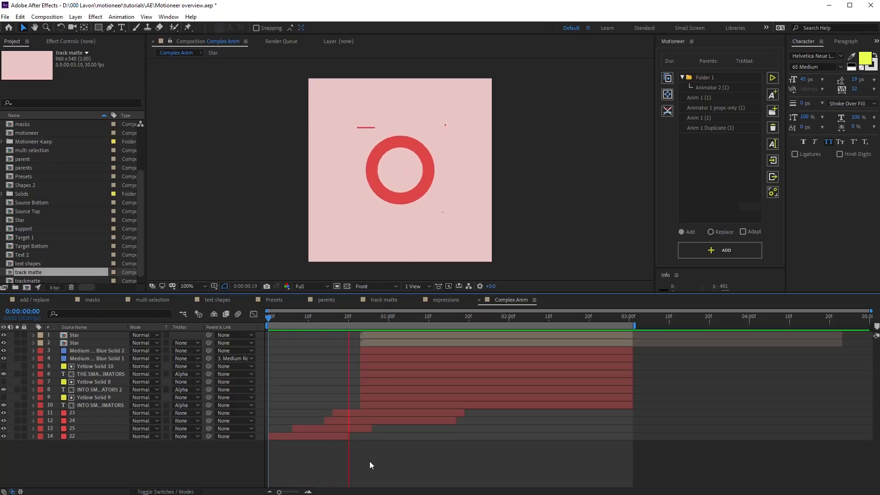
key("space")
left_click_drag(109, 457, 73, 336)
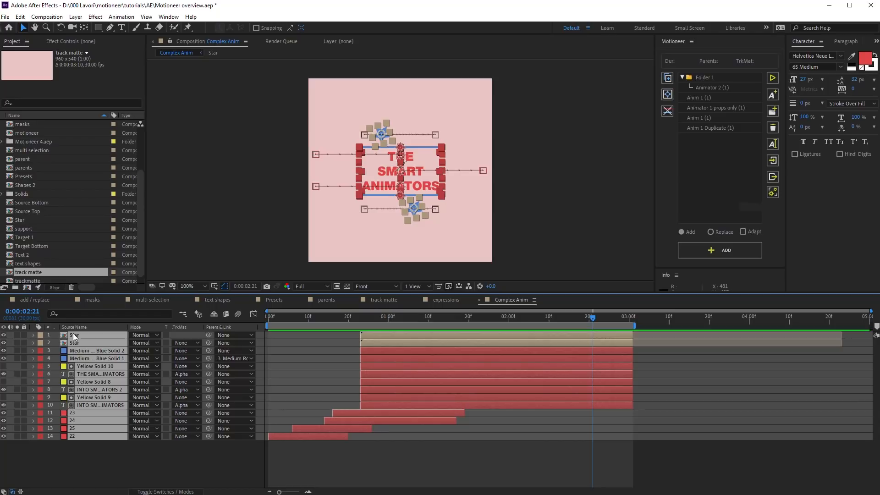
key("u")
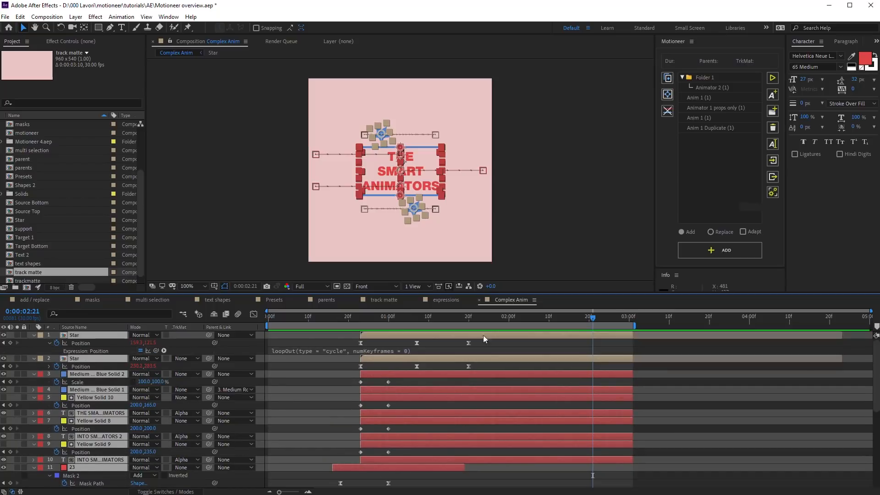
left_click(667, 78)
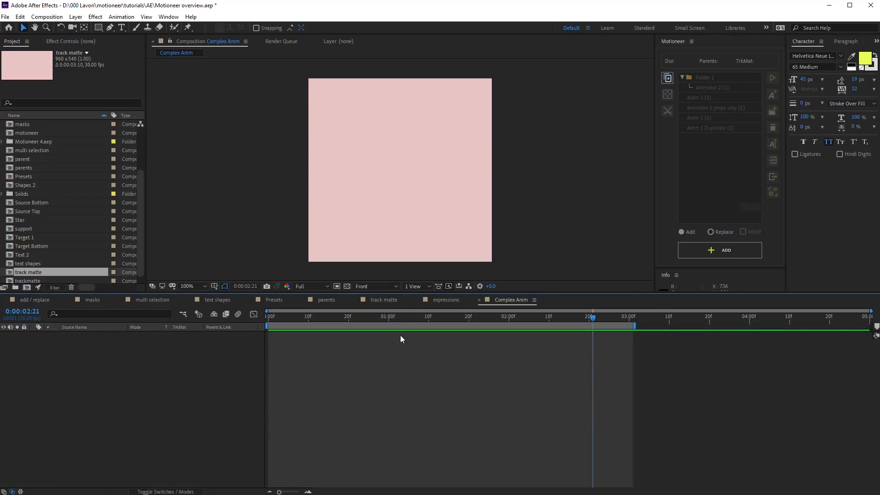
Step: At 0:00:00:20, resize Complex Anim to 800 × 300 px and add the saved animator's layers
left_click(348, 318)
key("ctrl+k")
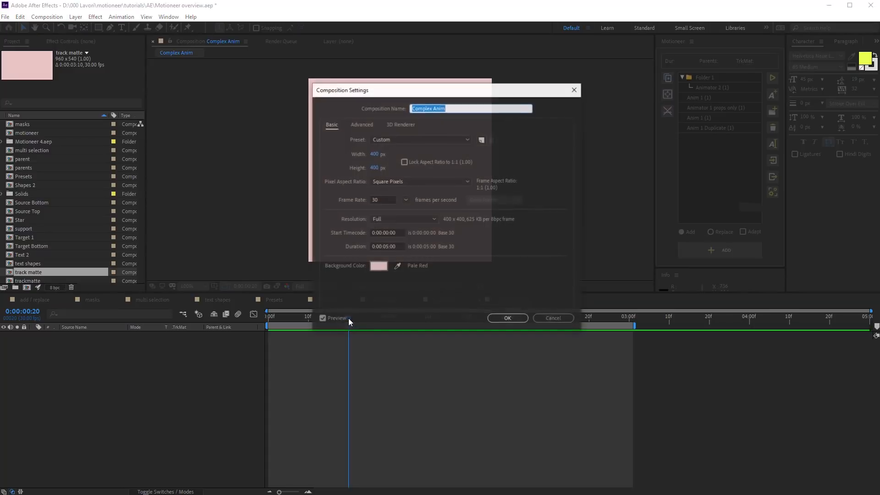
left_click(381, 153)
type("800")
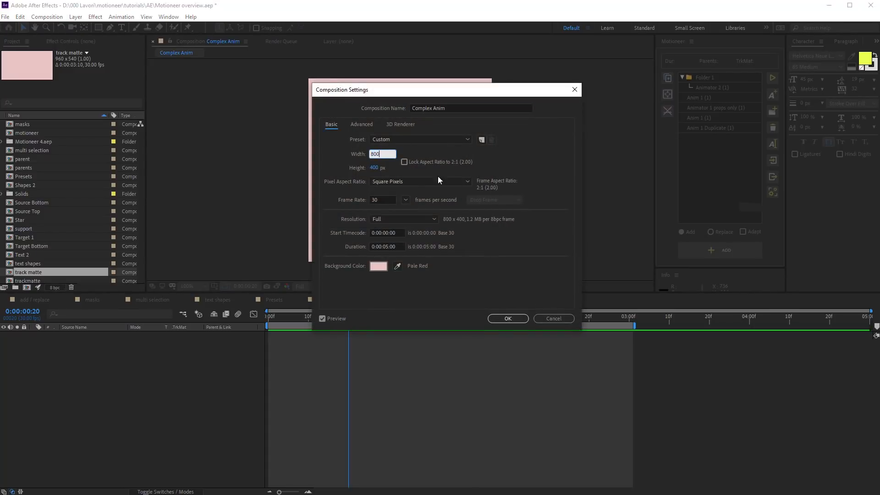
left_click(377, 167)
type("300")
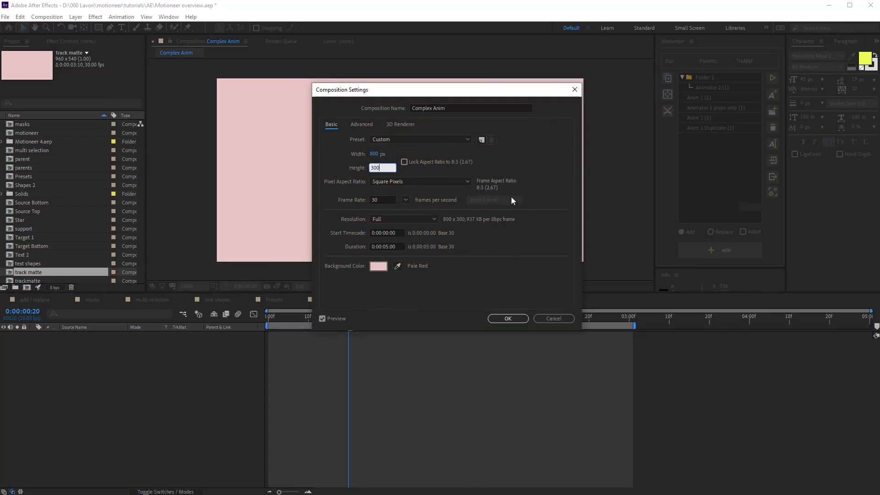
left_click(508, 318)
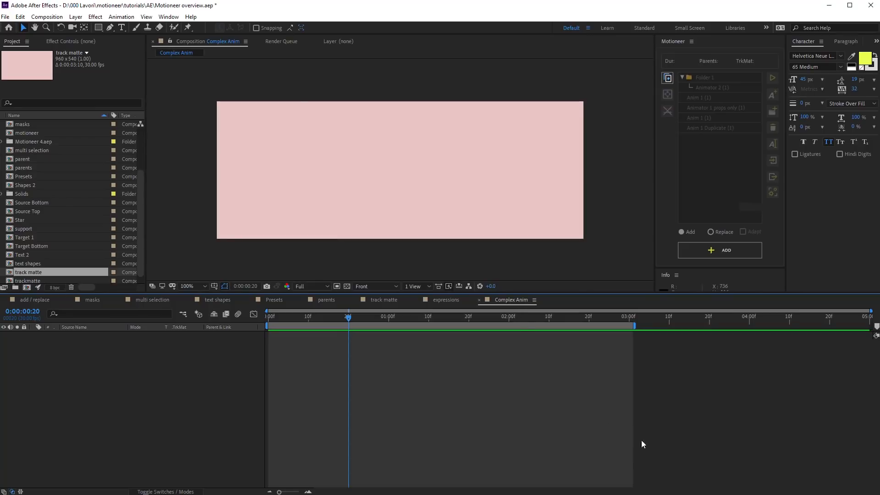
left_click(715, 251)
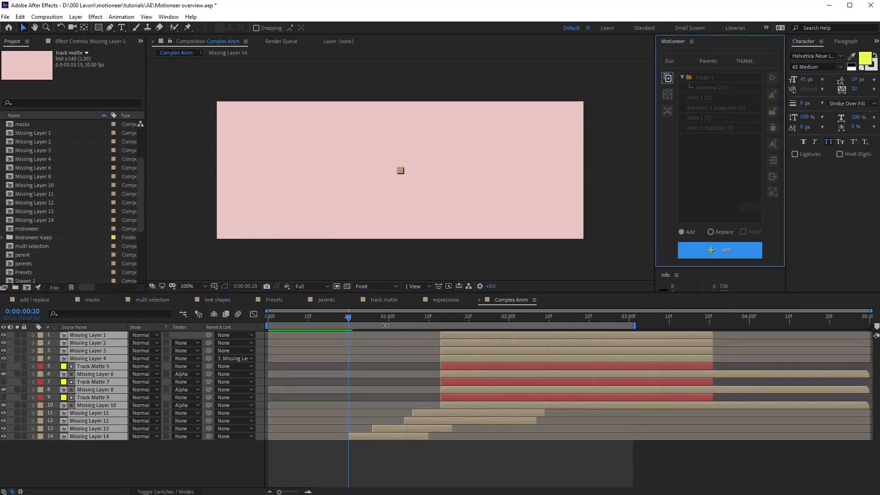
Step: Preview the 14 added layers, then expand and collapse all their keyframed properties
left_click(326, 456)
key("space")
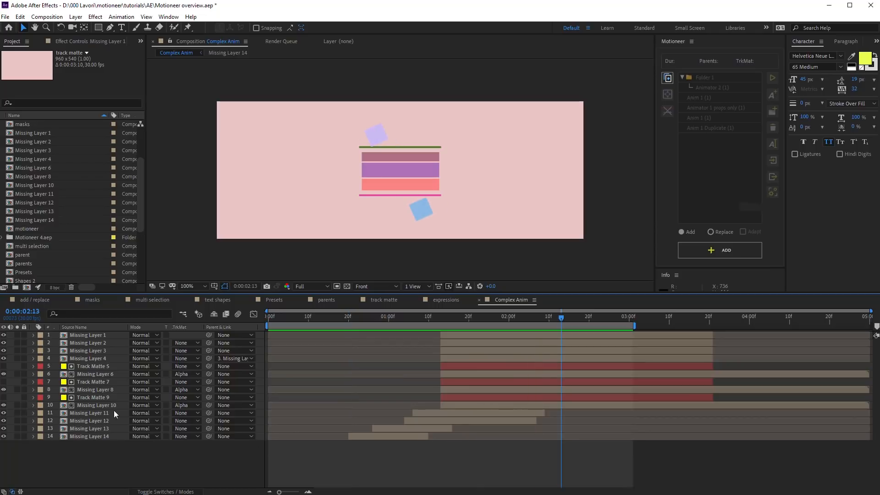
key("ctrl+a")
key("u")
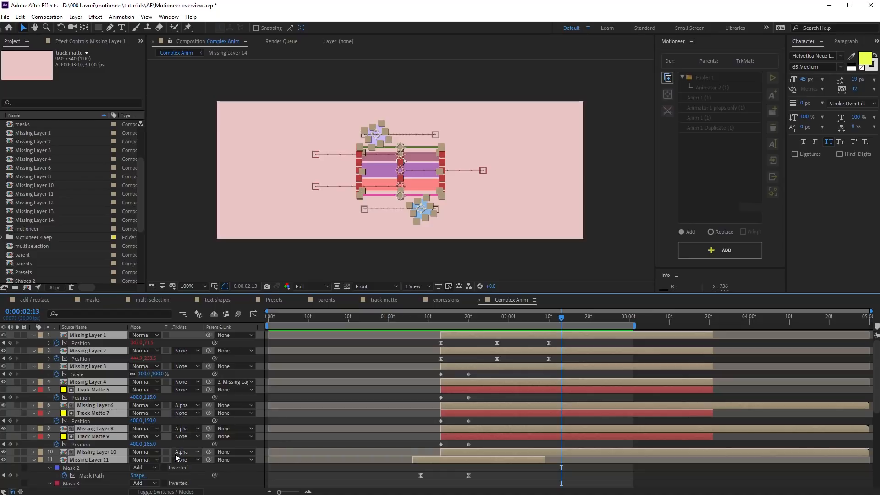
scroll(308, 426, "down", 6)
scroll(308, 426, "up", 6)
key("u")
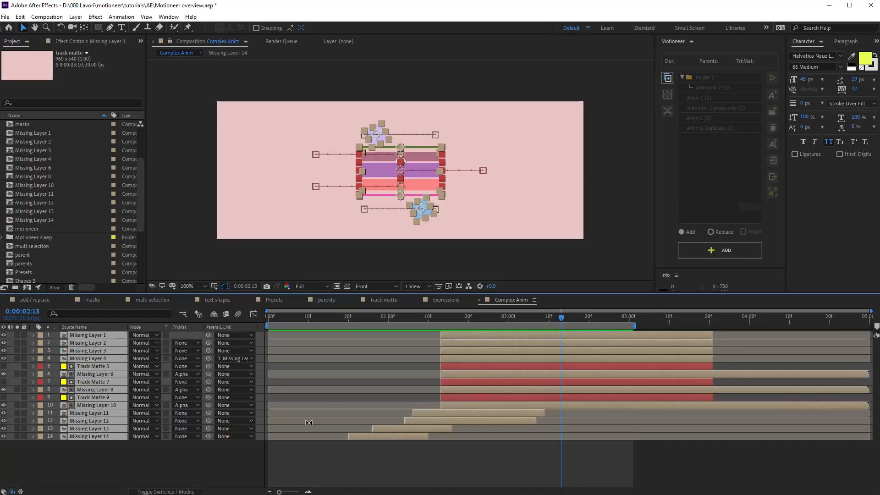